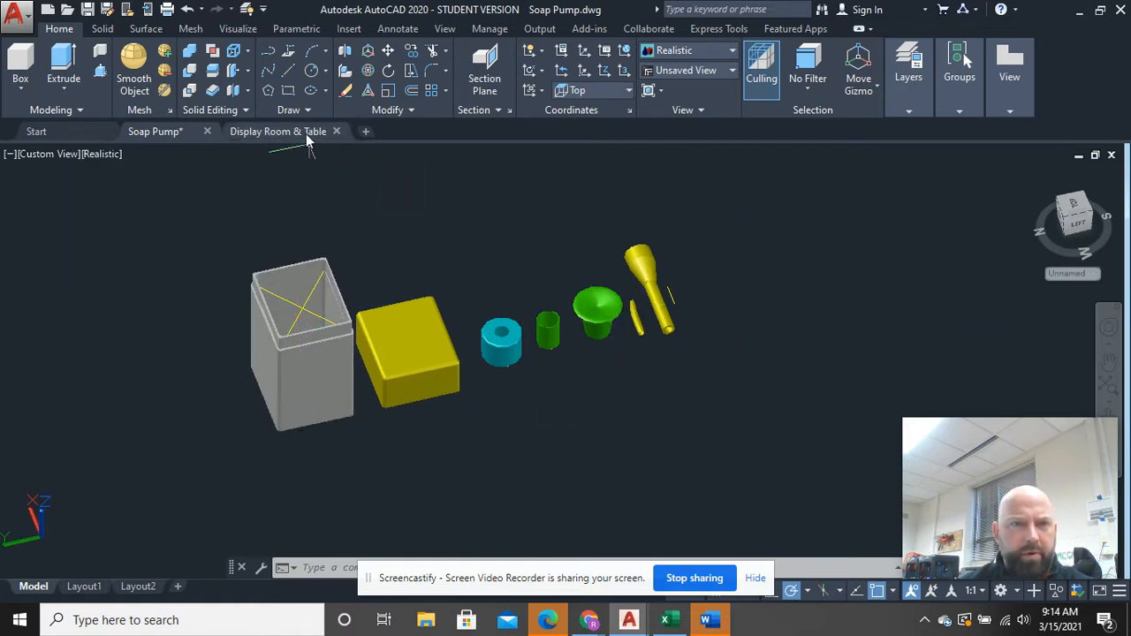
# - Switch to the Display Room & Table drawing
pyautogui.moveTo(308, 139)
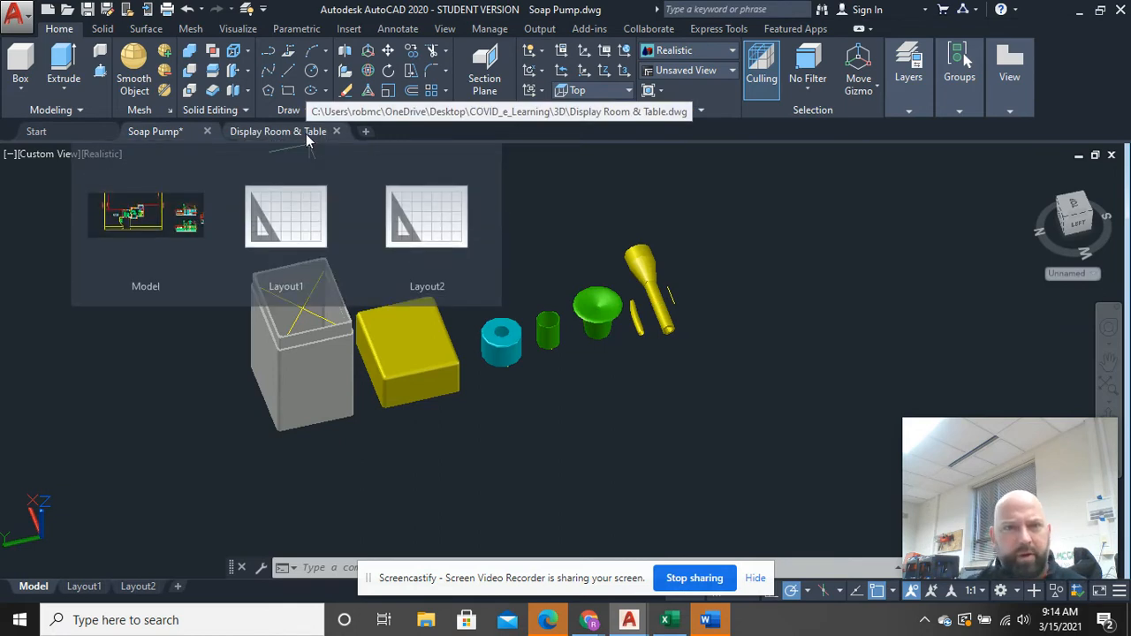
pyautogui.click(307, 134)
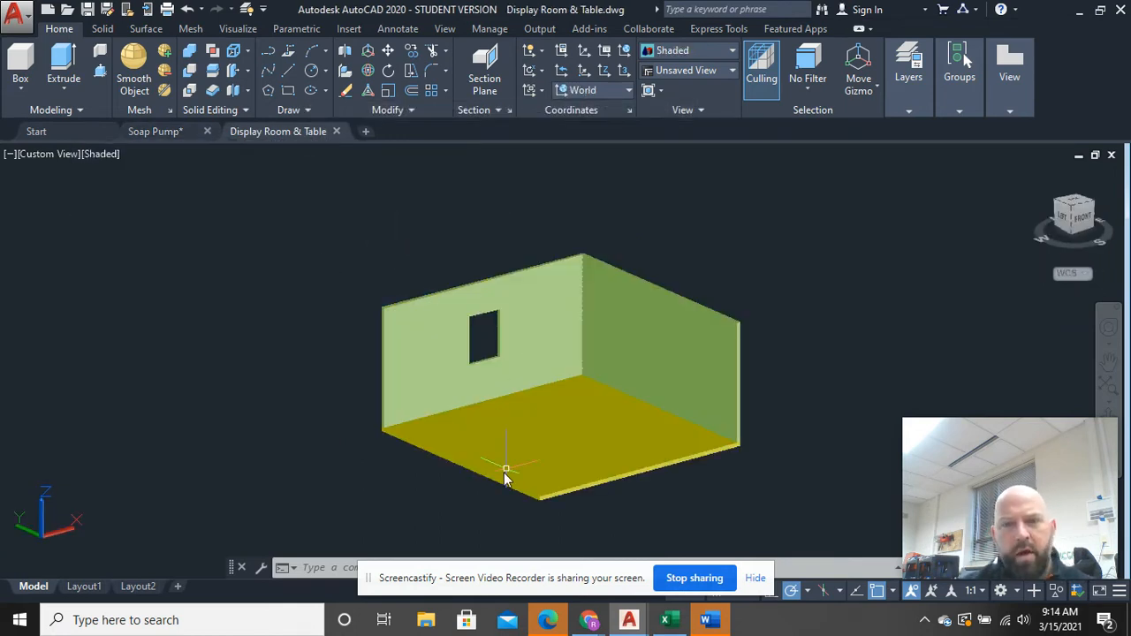
pyautogui.moveTo(568, 474); pyautogui.dragTo(495, 402, button='middle')
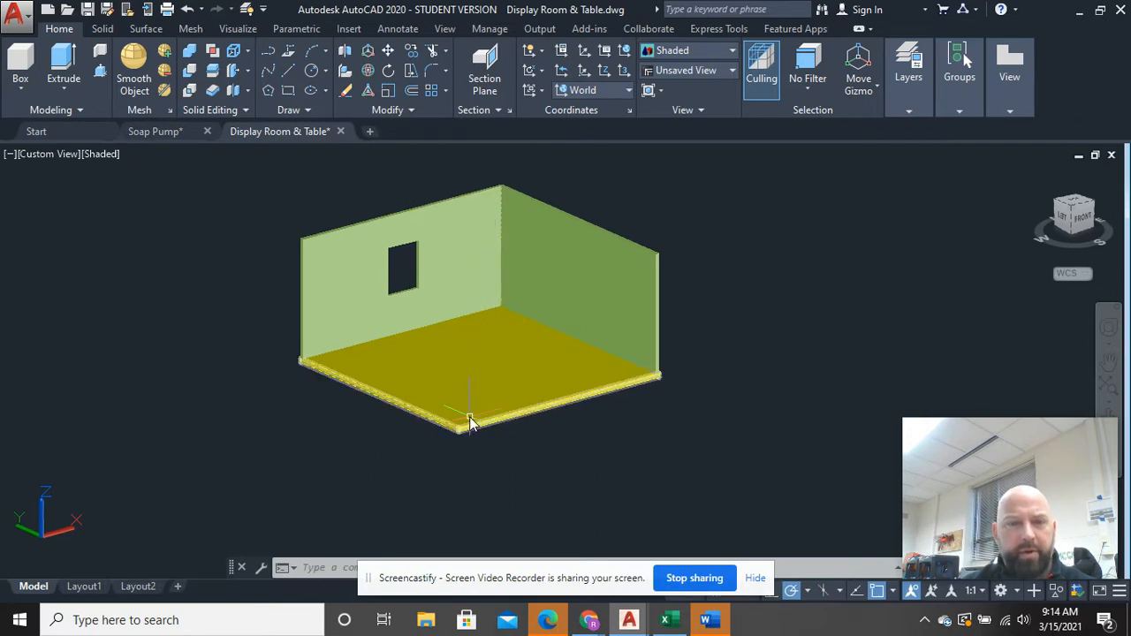
# - Display the room model in the 2D Wireframe visual style and in the Top view
pyautogui.click(104, 155)
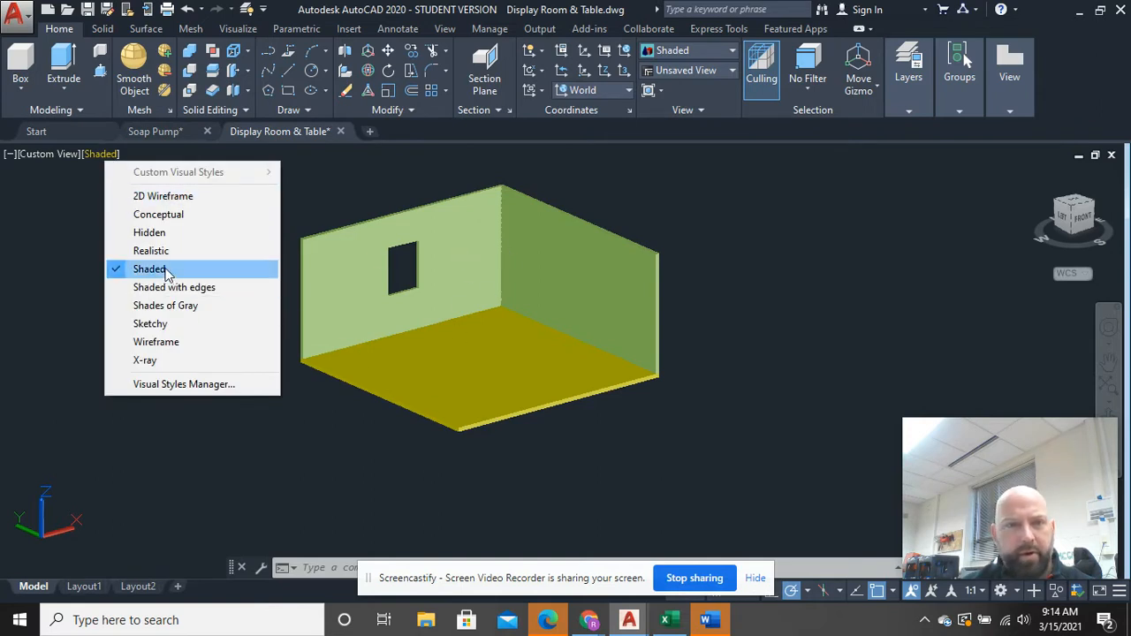
pyautogui.click(164, 198)
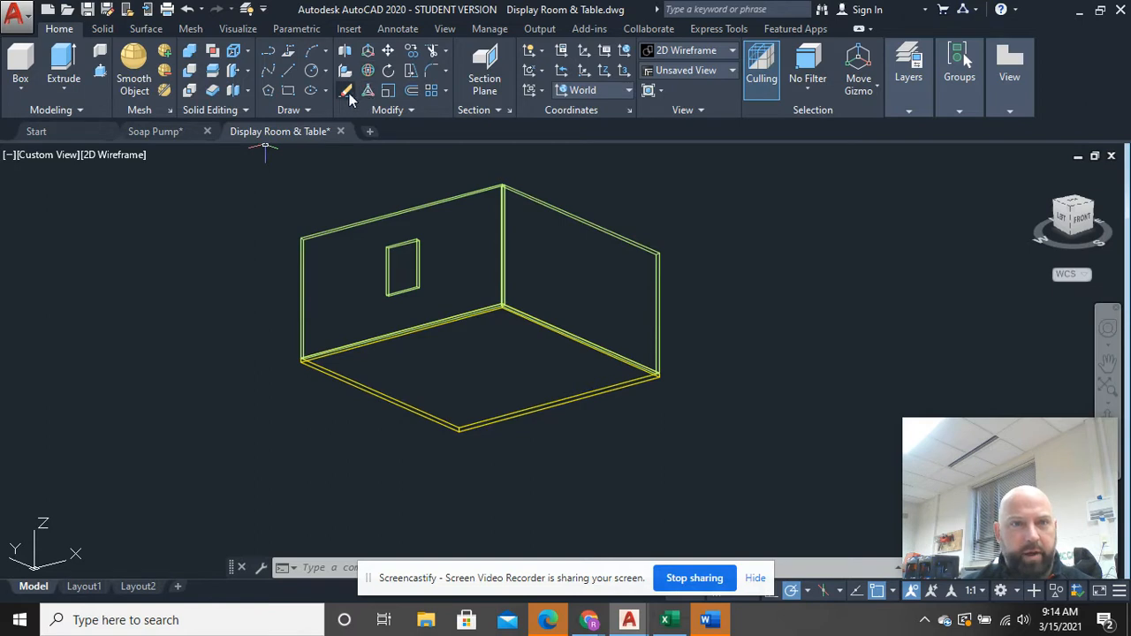
pyautogui.click(43, 157)
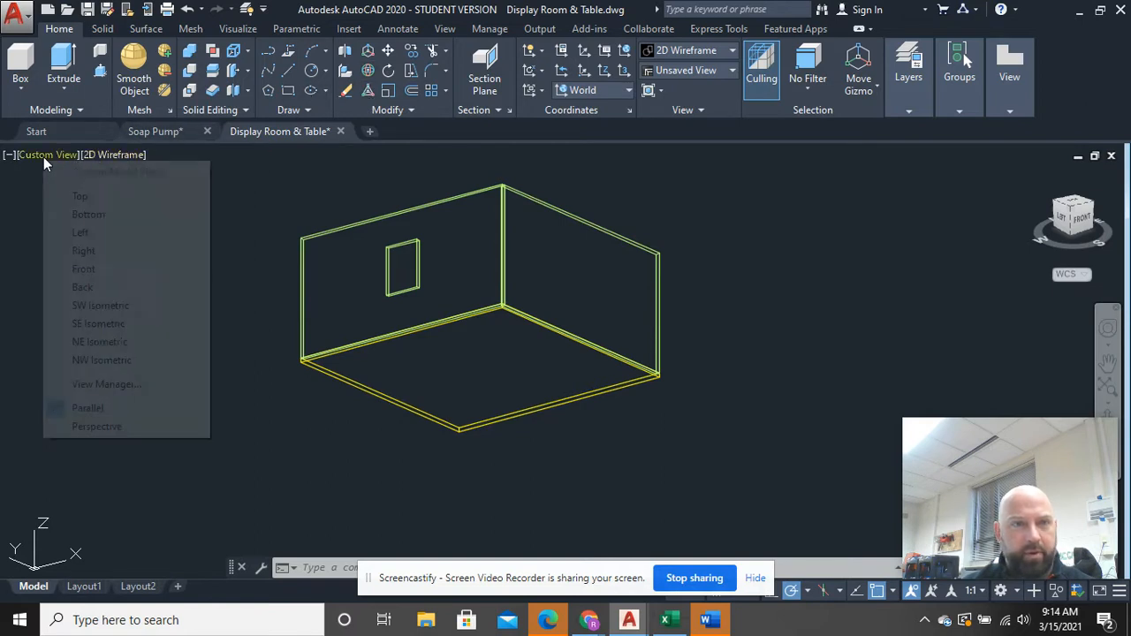
pyautogui.click(81, 199)
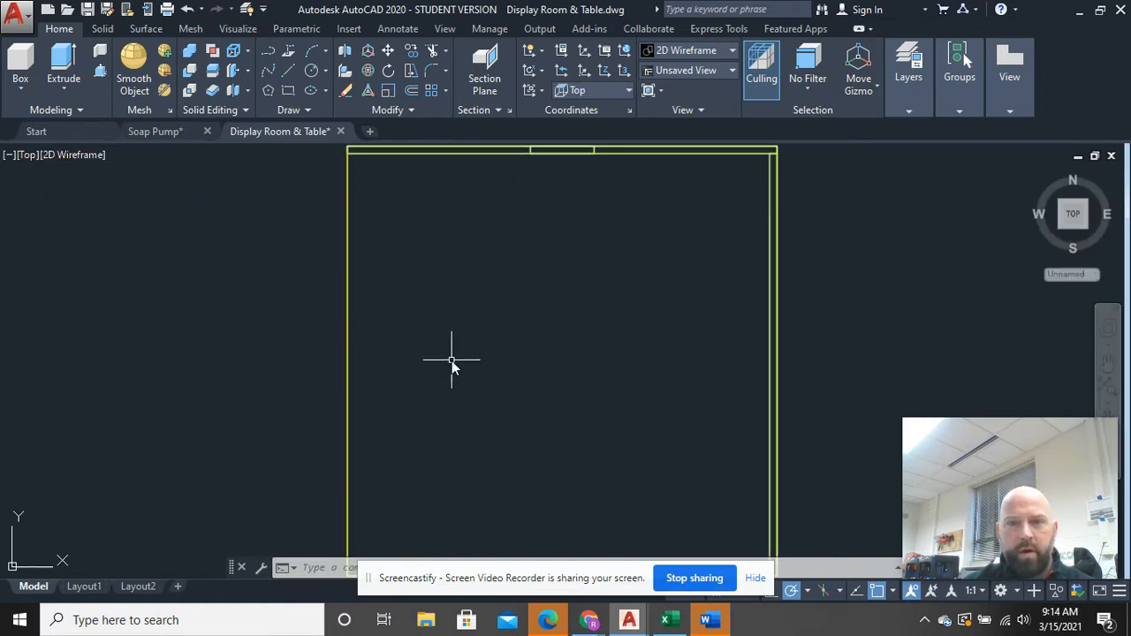
pyautogui.scroll(-2, 454, 363)
pyautogui.moveTo(455, 424); pyautogui.dragTo(441, 283, button='middle')
pyautogui.scroll(4, 429, 404)
pyautogui.moveTo(546, 338); pyautogui.dragTo(415, 500, button='middle')
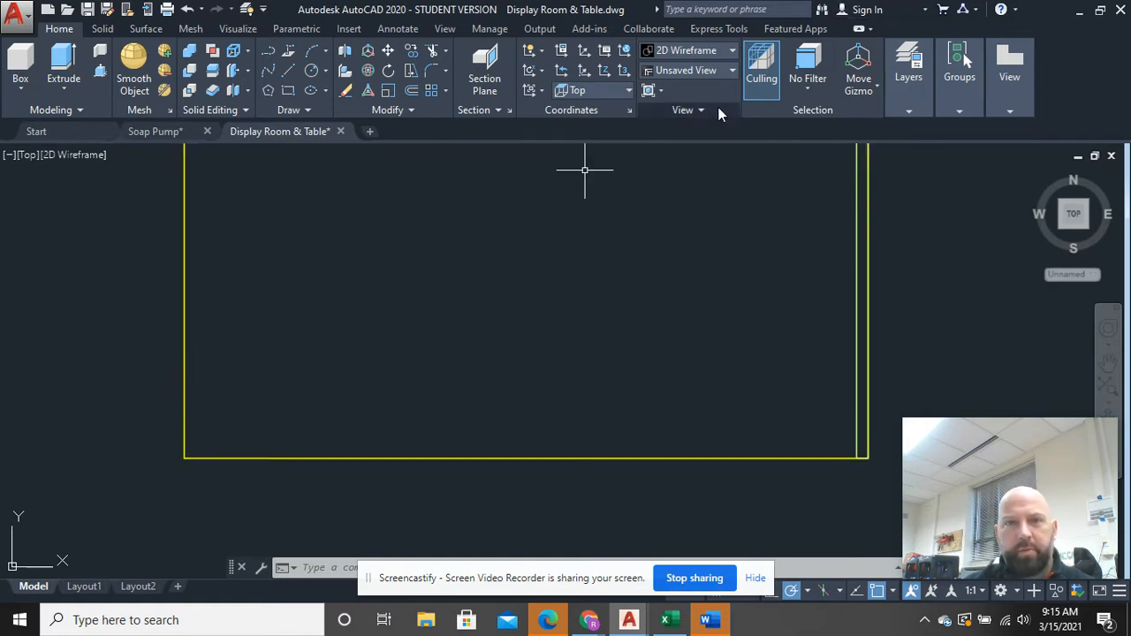
# - Create a new layer named Table Legs with the colour white
pyautogui.click(920, 108)
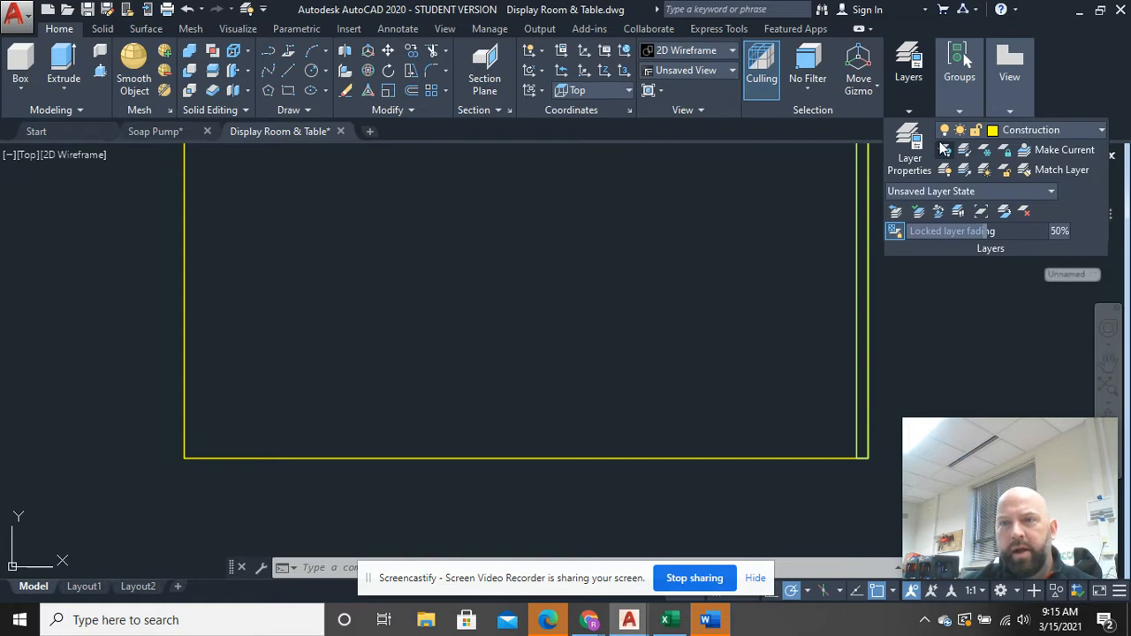
pyautogui.click(911, 152)
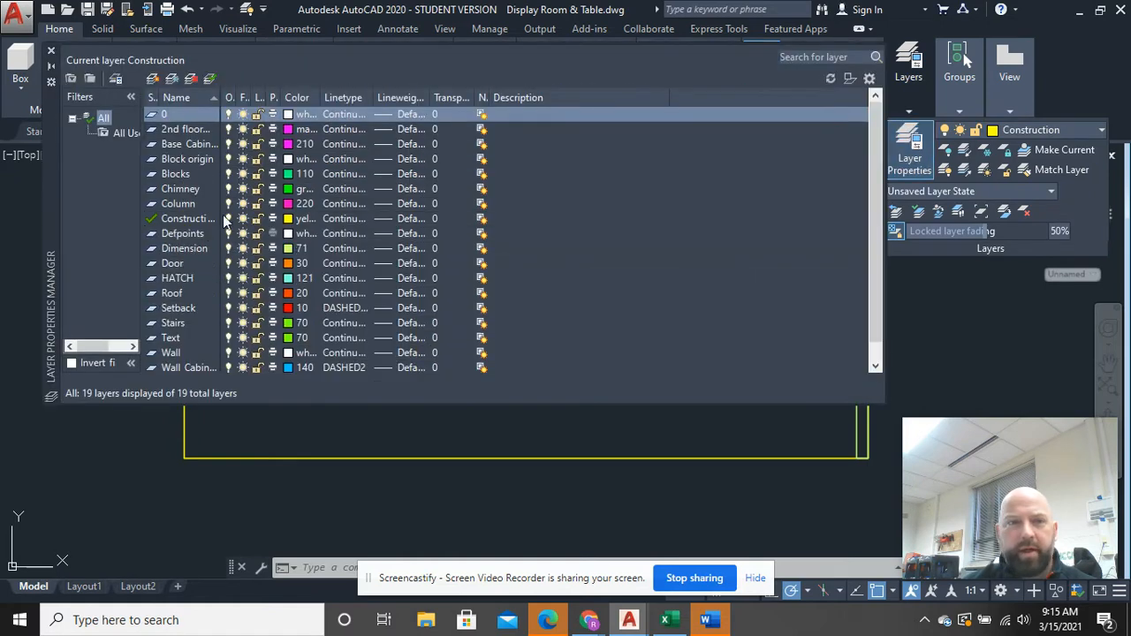
pyautogui.click(152, 79)
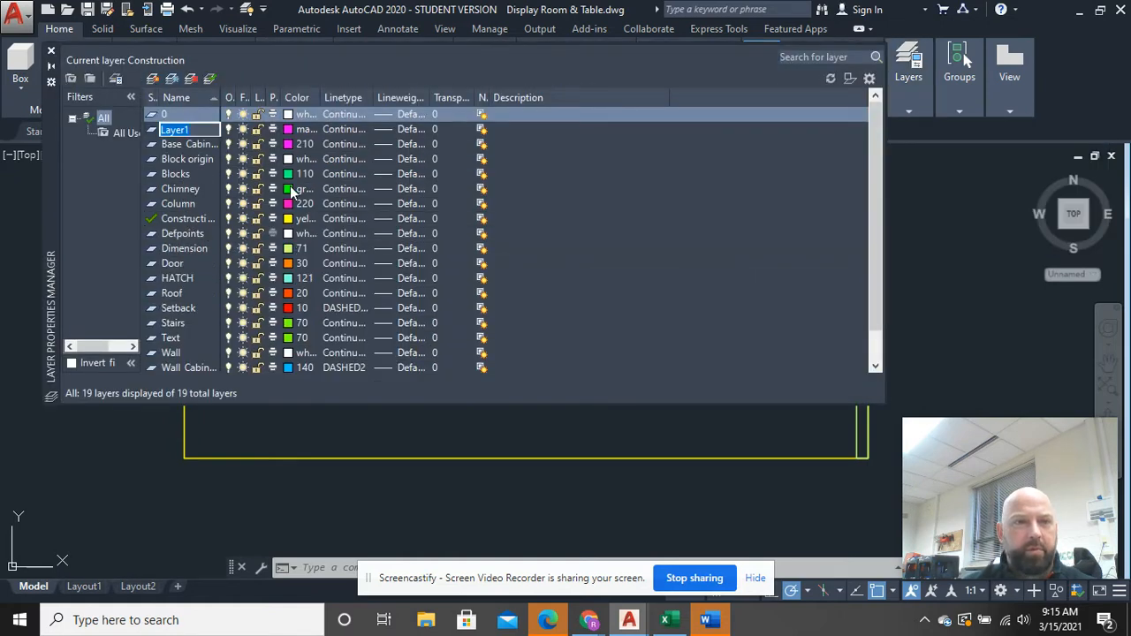
pyautogui.write('Table Legs')
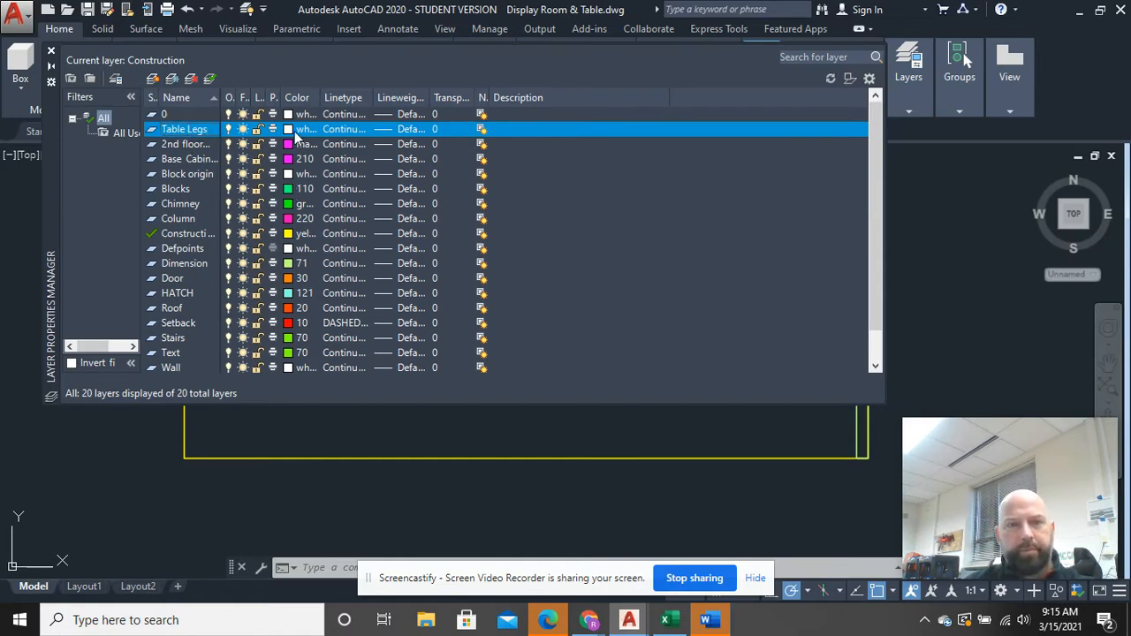
pyautogui.click(296, 130)
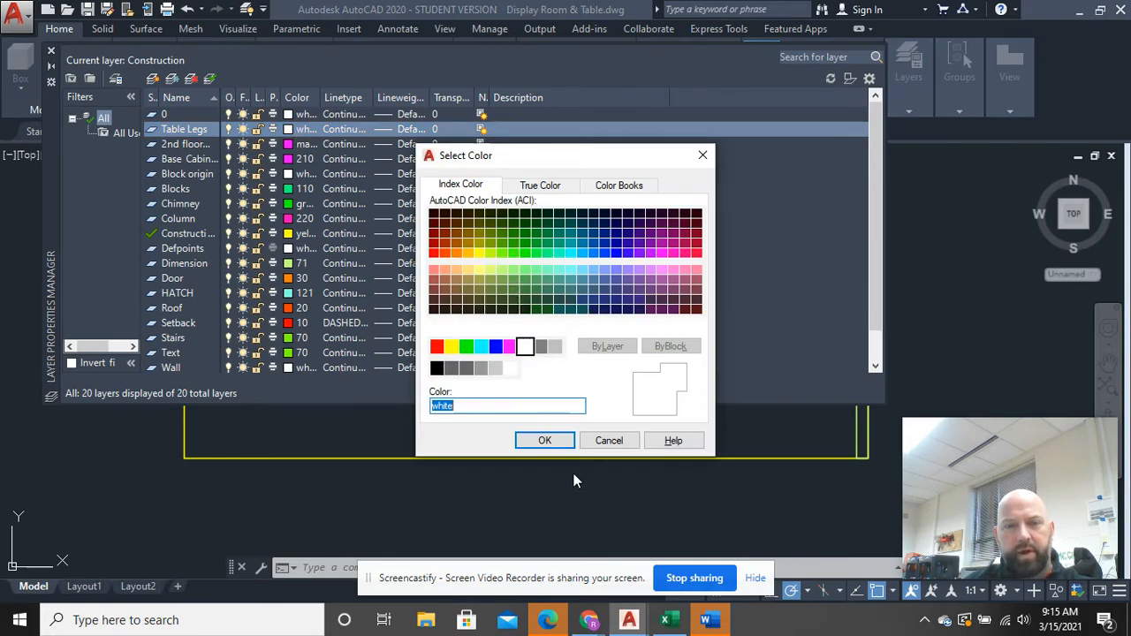
pyautogui.click(564, 446)
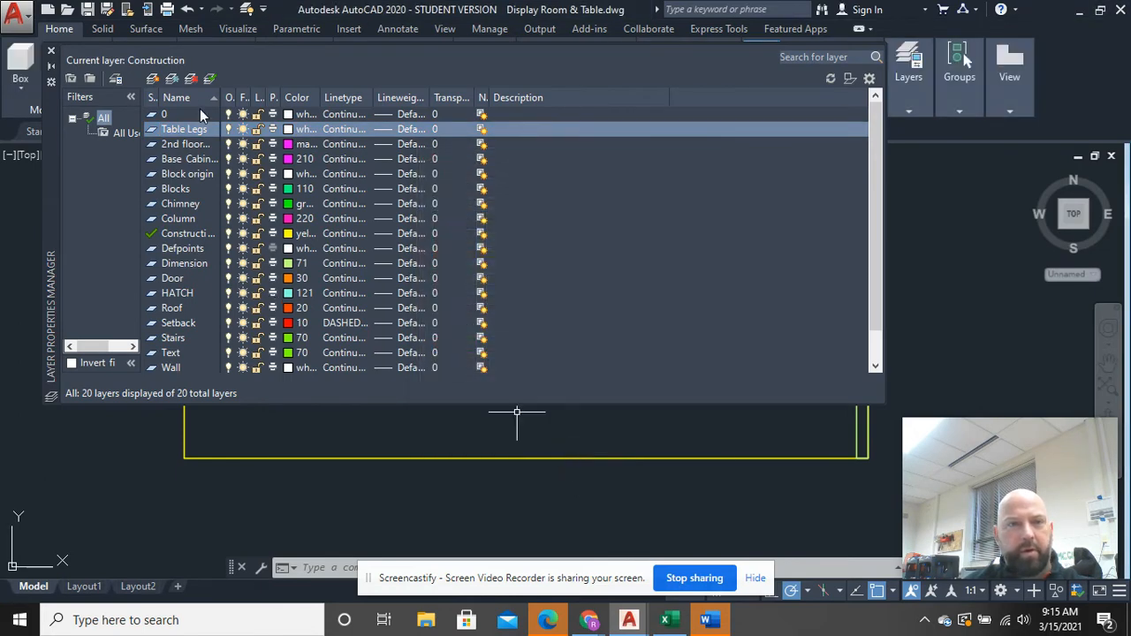
# - Create a new layer named Table Top and give it index colour 40
pyautogui.click(154, 79)
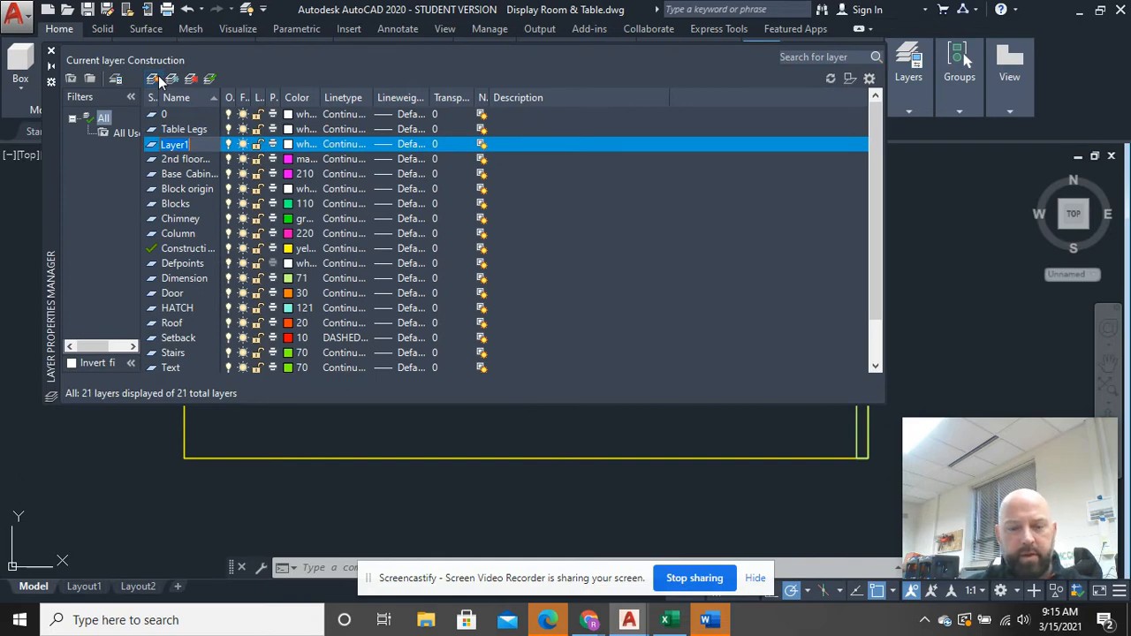
pyautogui.write('Table To')
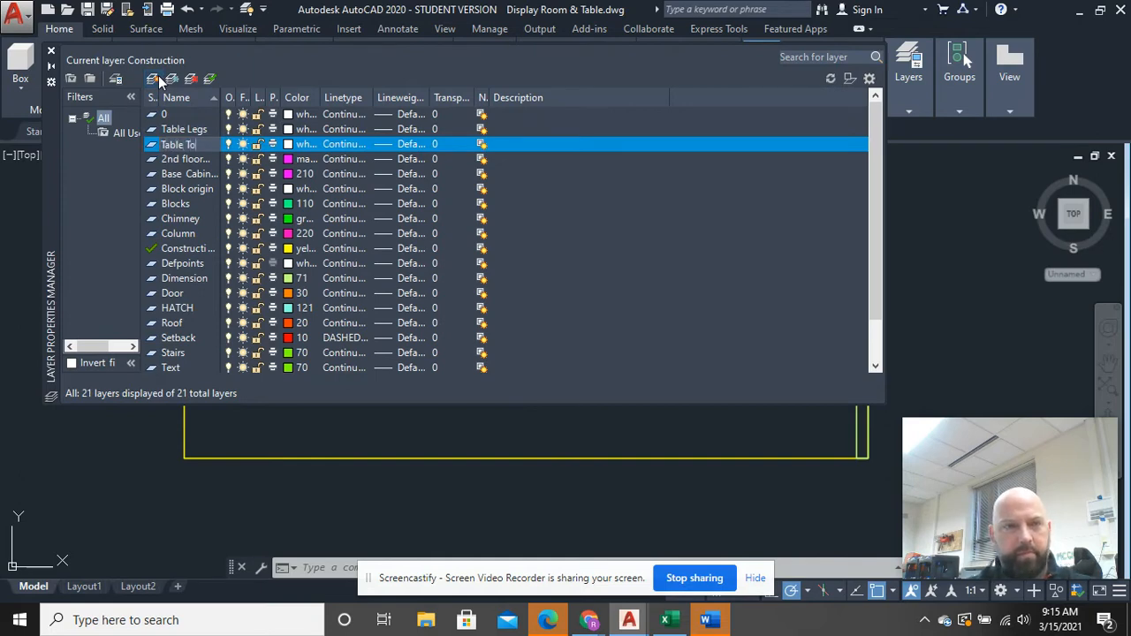
pyautogui.write('p')
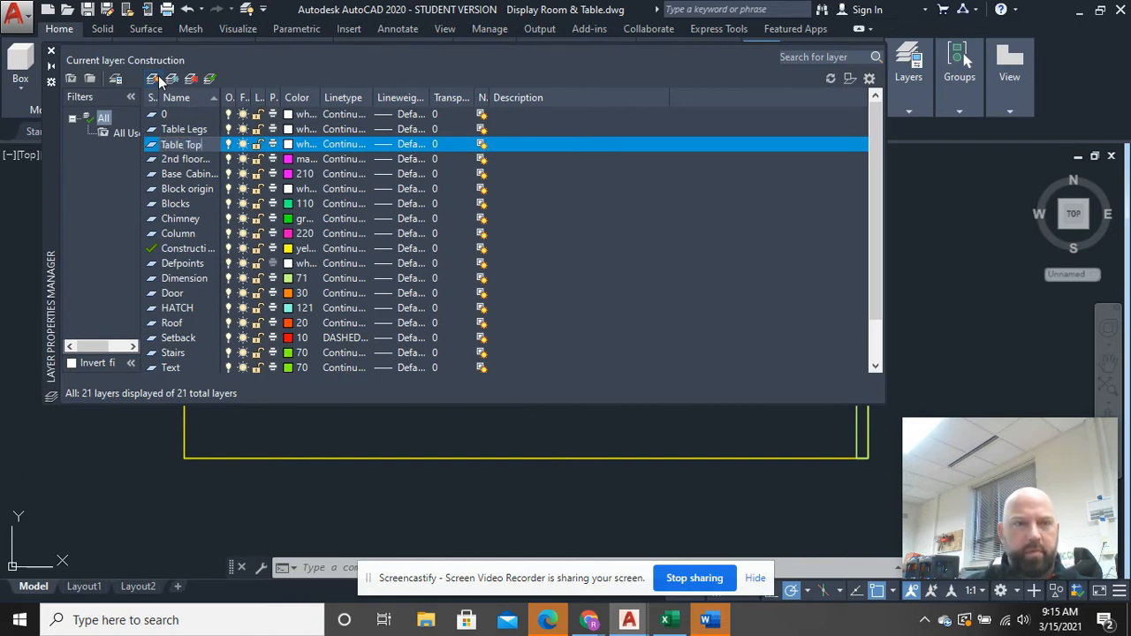
pyautogui.click(291, 144)
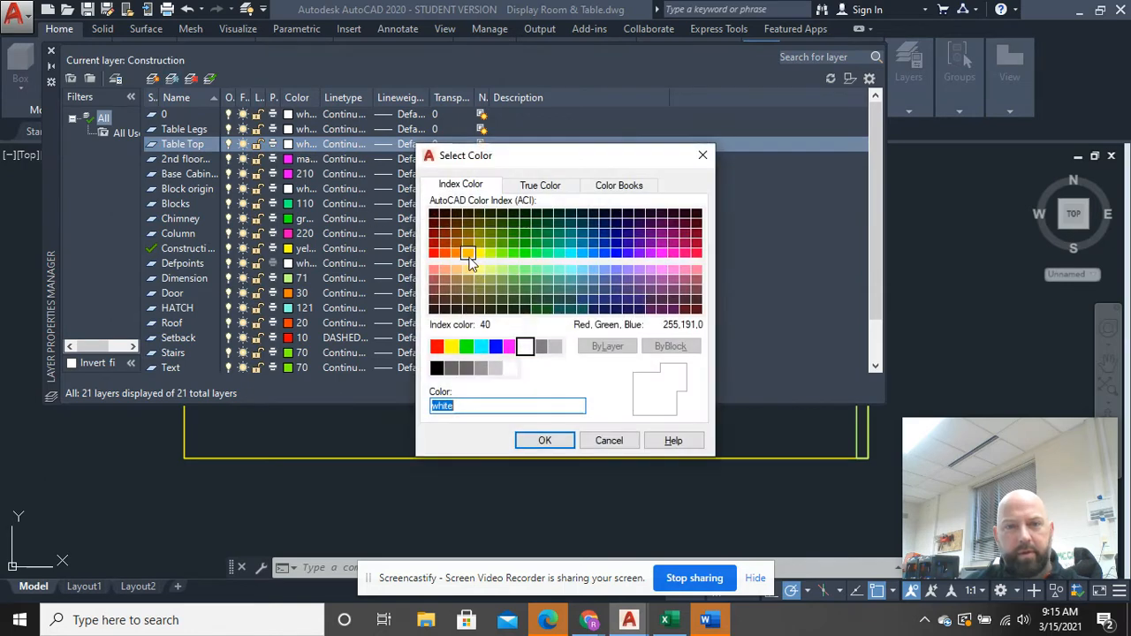
pyautogui.click(468, 253)
pyautogui.click(545, 441)
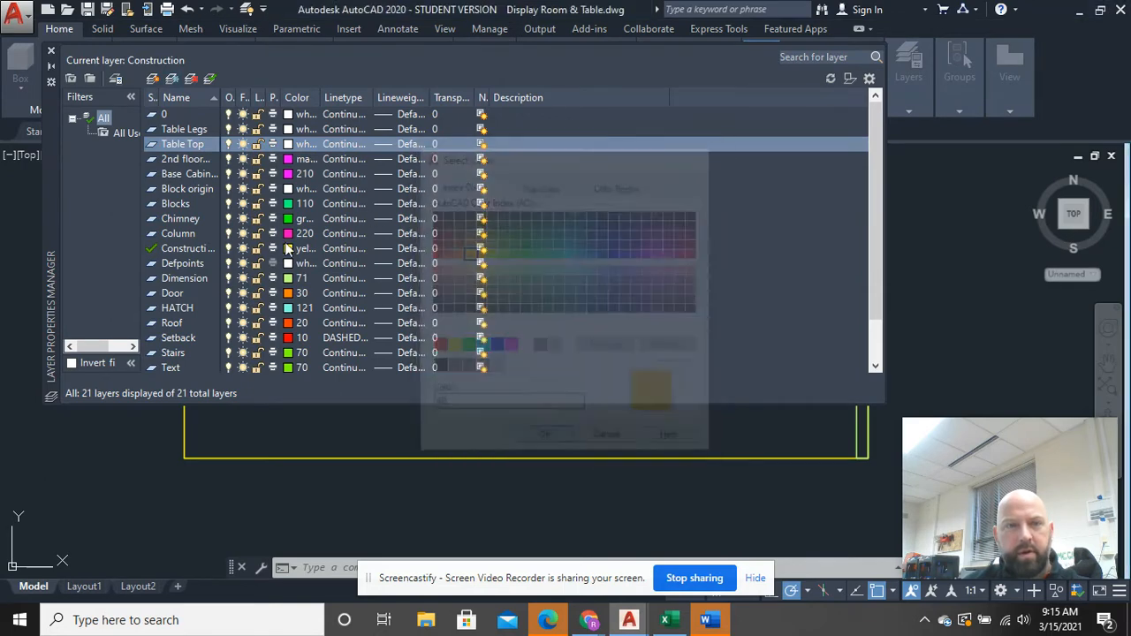
# - Create a new layer named Table Stretcher with index colour 70, and close the layer manager
pyautogui.click(153, 80)
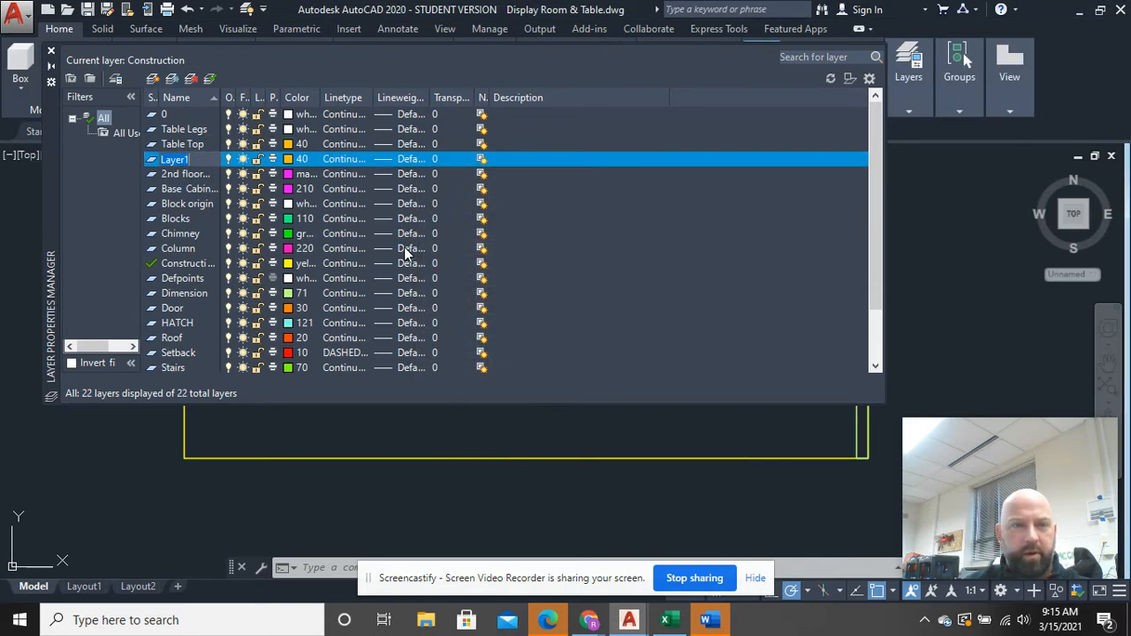
pyautogui.write('Table St')
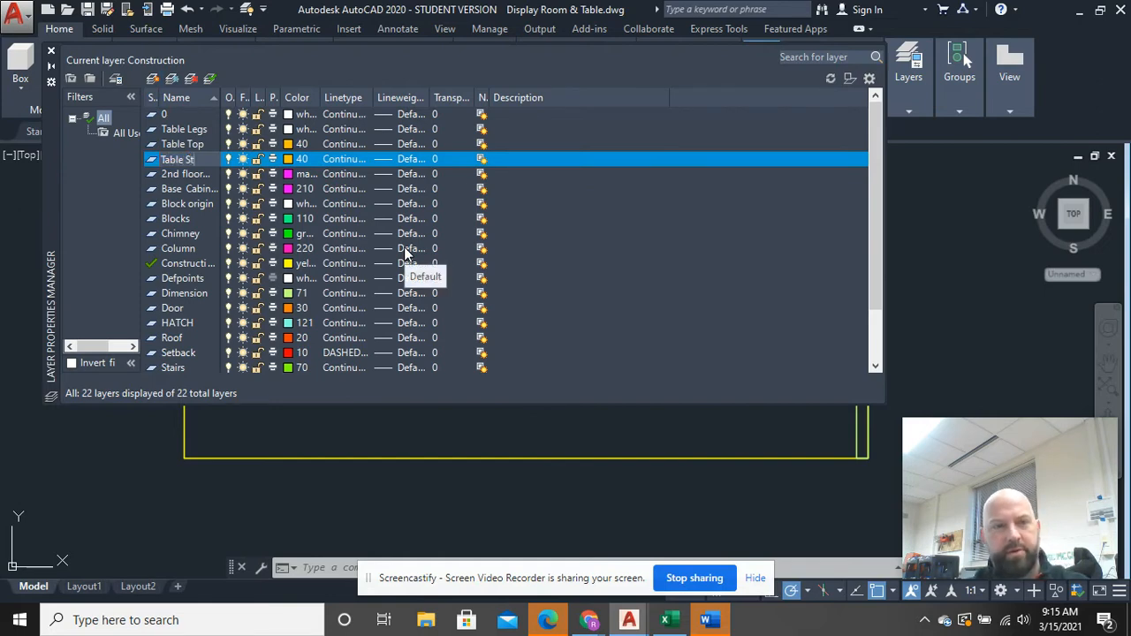
pyautogui.write('rether')
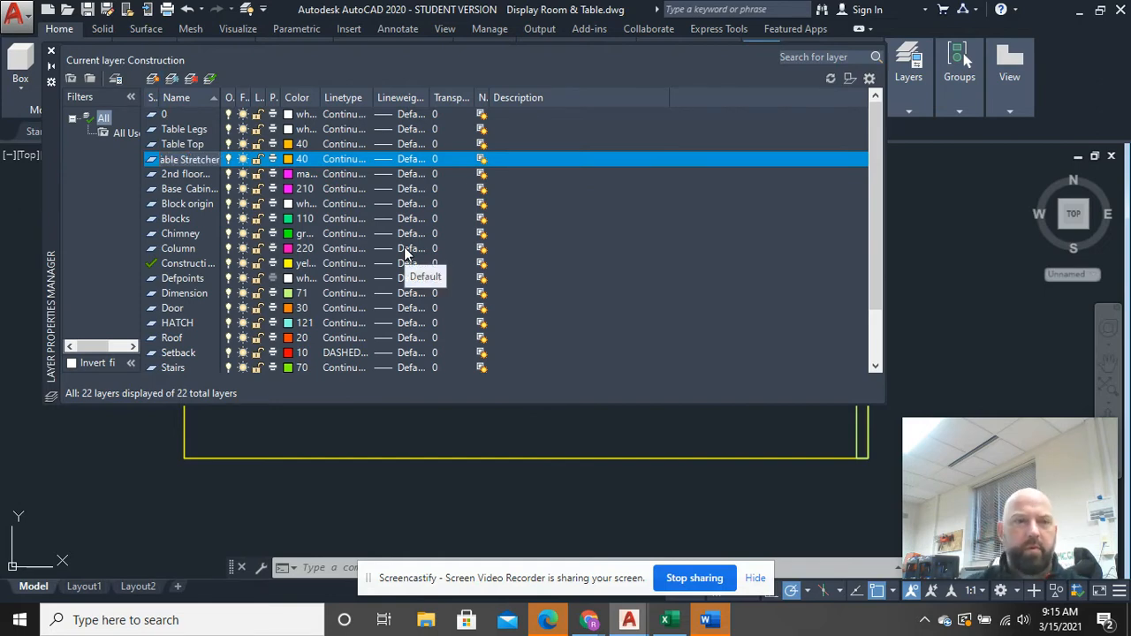
pyautogui.click(288, 166)
pyautogui.click(288, 159)
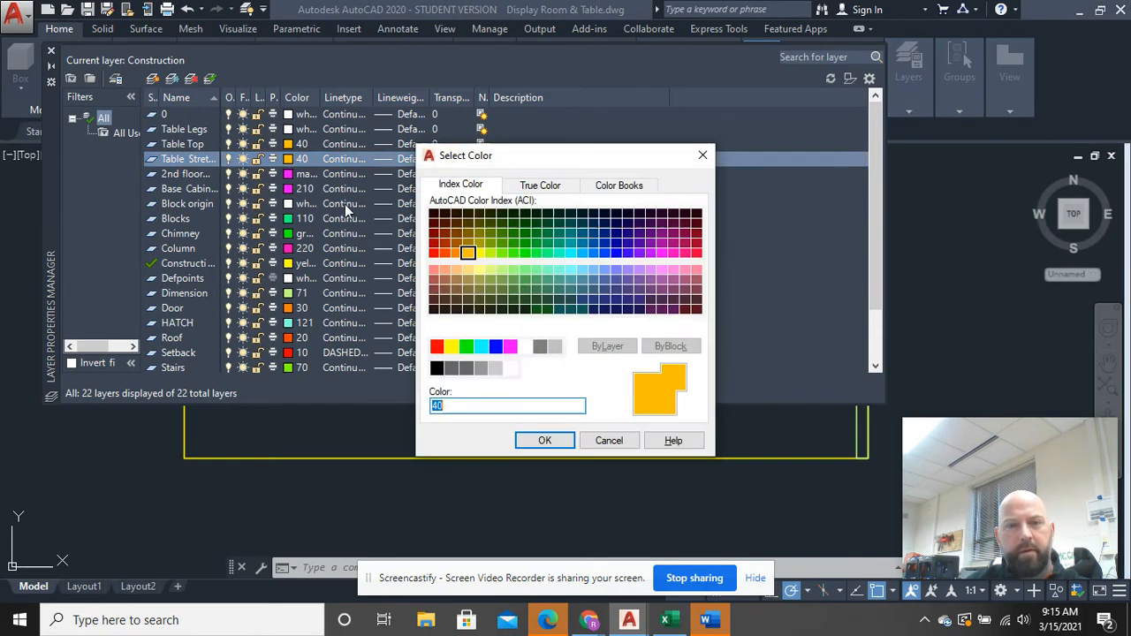
pyautogui.click(501, 253)
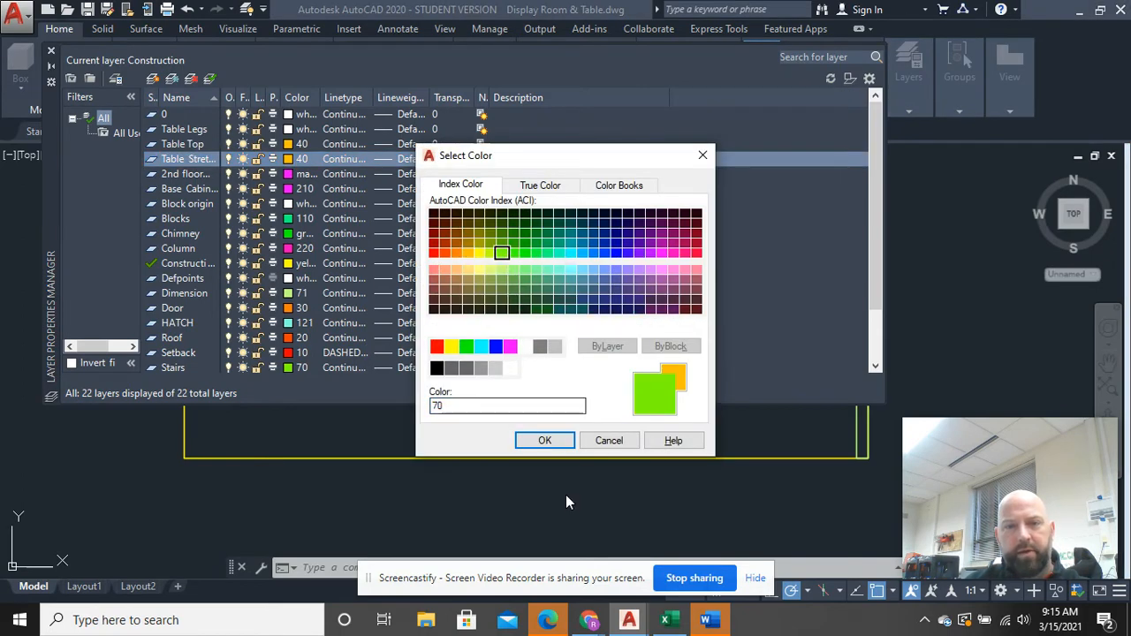
pyautogui.click(545, 440)
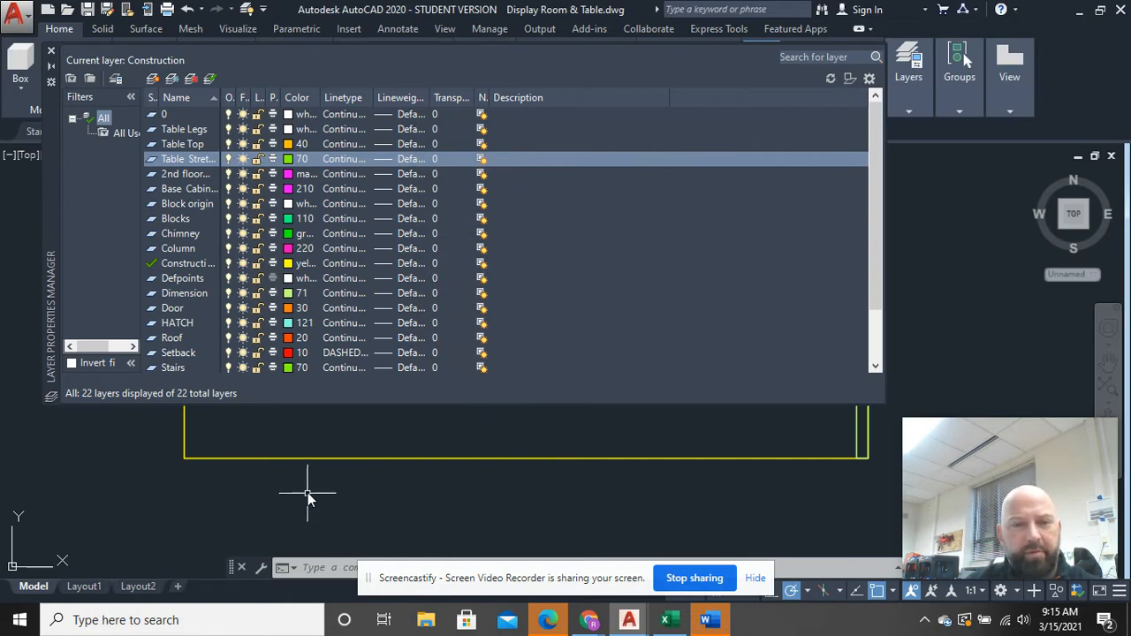
pyautogui.click(51, 51)
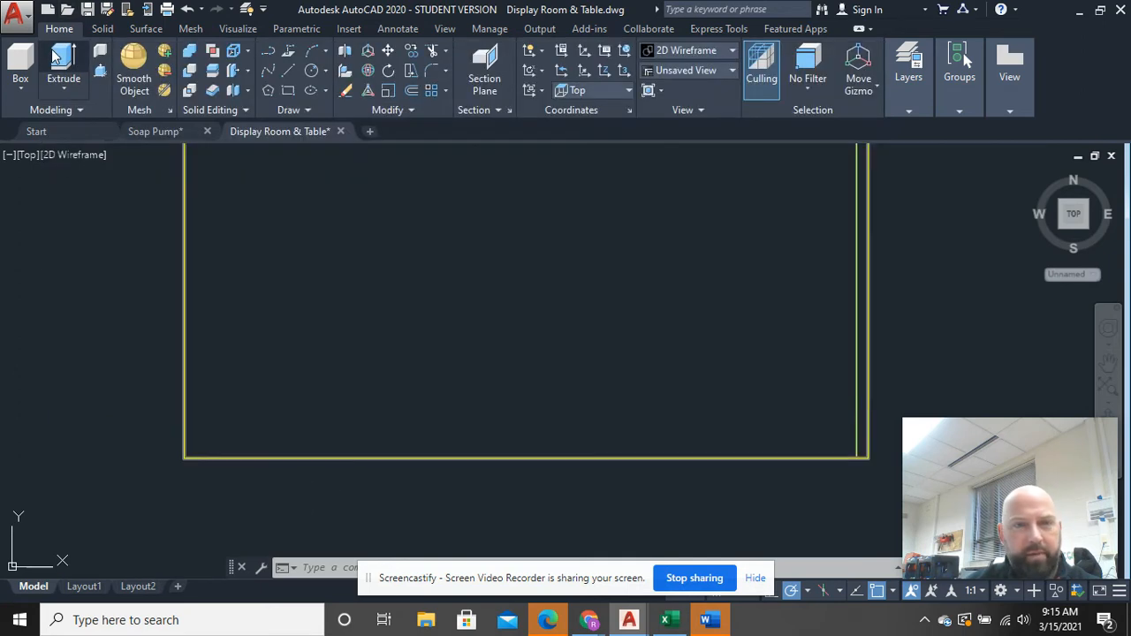
# - Make the Table Legs layer current
pyautogui.click(920, 98)
pyautogui.click(1044, 133)
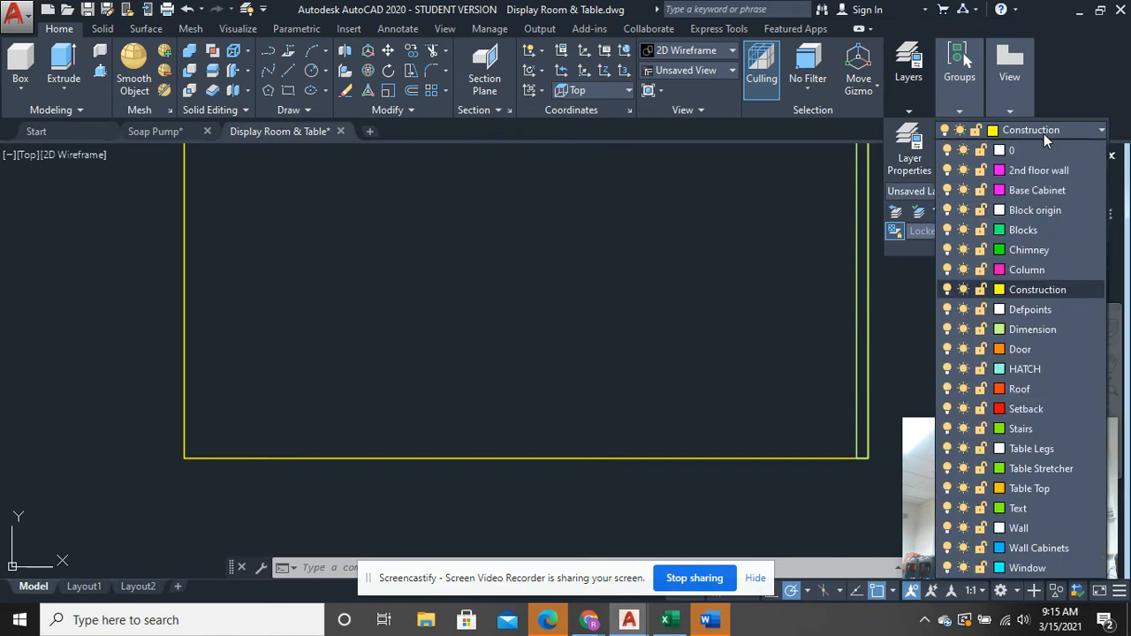
pyautogui.click(1036, 449)
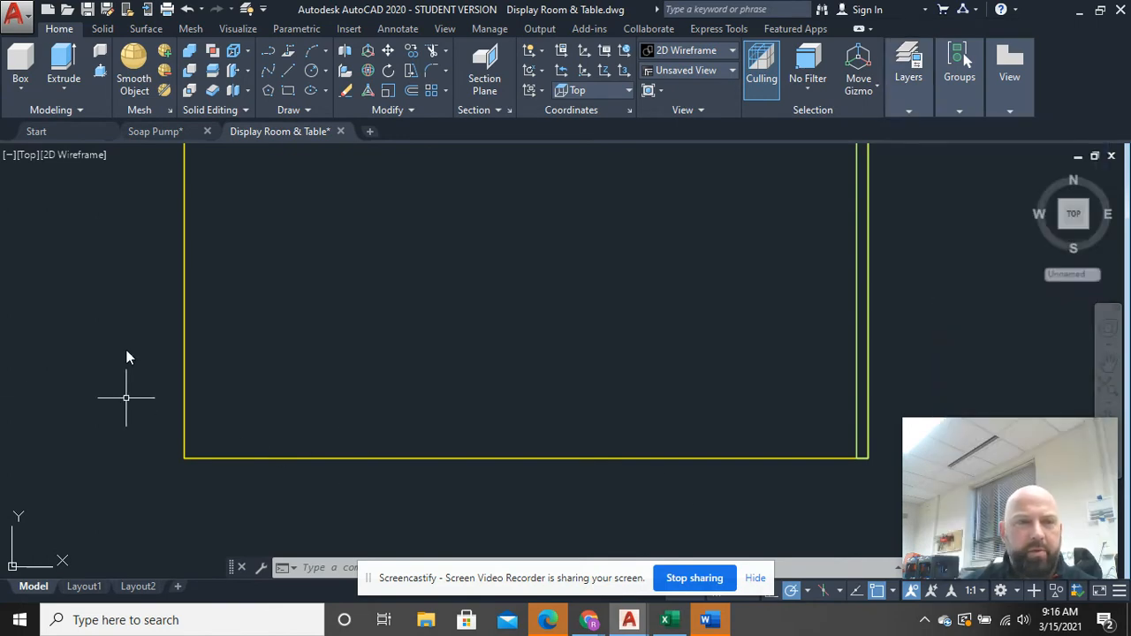
# - Draw a small square for a table leg inside the room, near the floor's lower-left corner
pyautogui.click(290, 92)
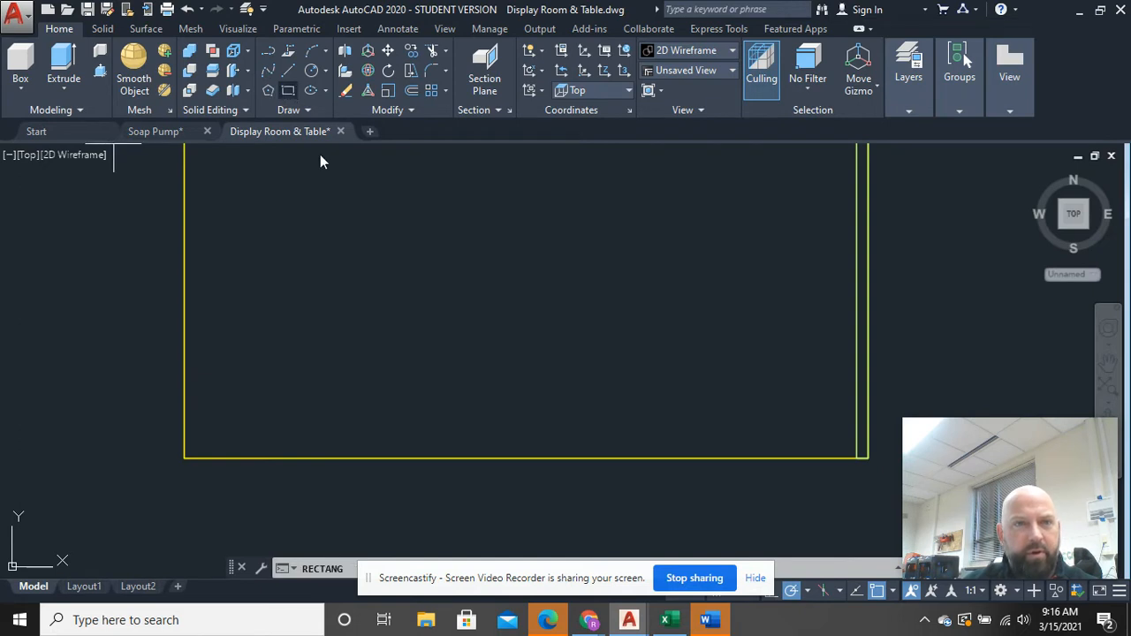
pyautogui.click(291, 338)
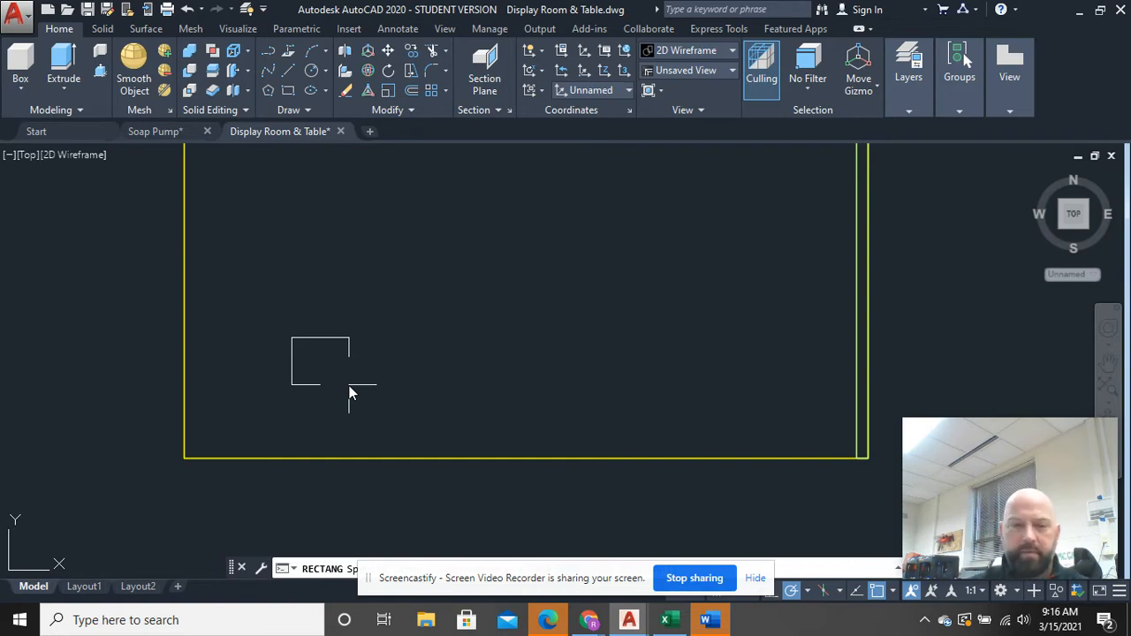
pyautogui.press('Escape')
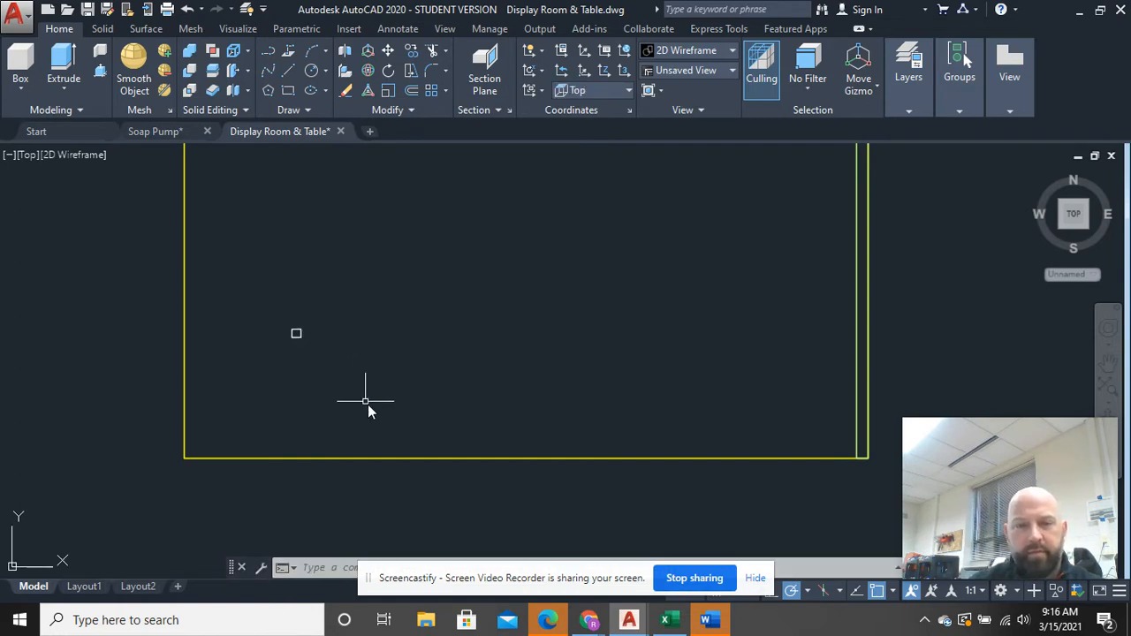
pyautogui.moveTo(510, 578); pyautogui.dragTo(508, 602)
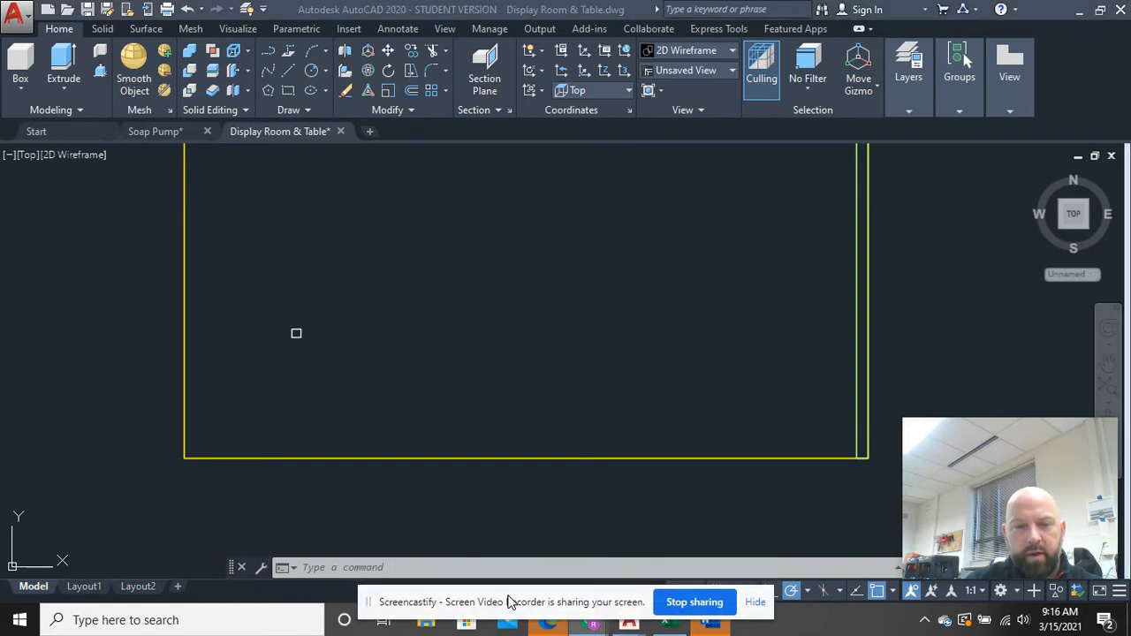
# - Draw a 2' horizontal guide line to the right from the lower-left corner of the table leg square
pyautogui.scroll(2, 284, 305)
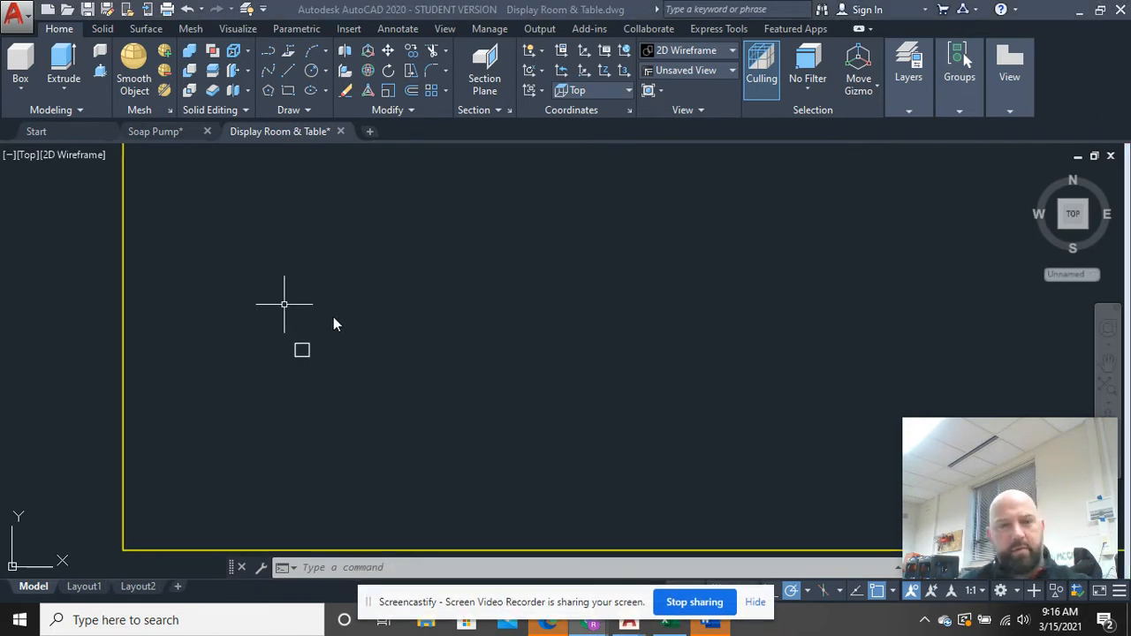
pyautogui.click(440, 291)
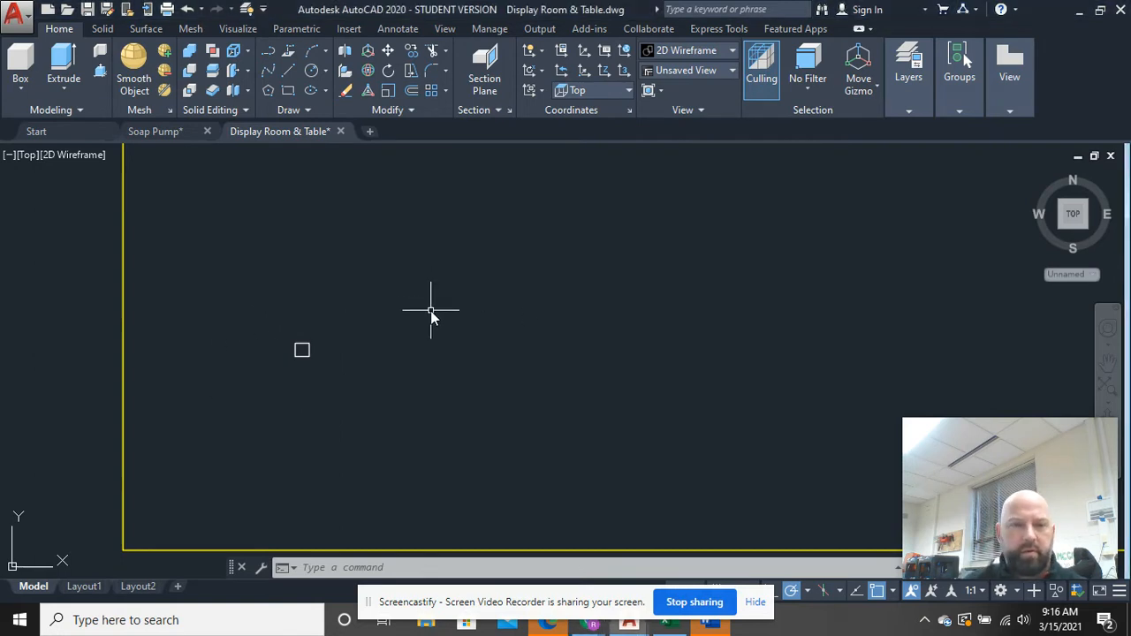
pyautogui.write('l')
pyautogui.press('Return')
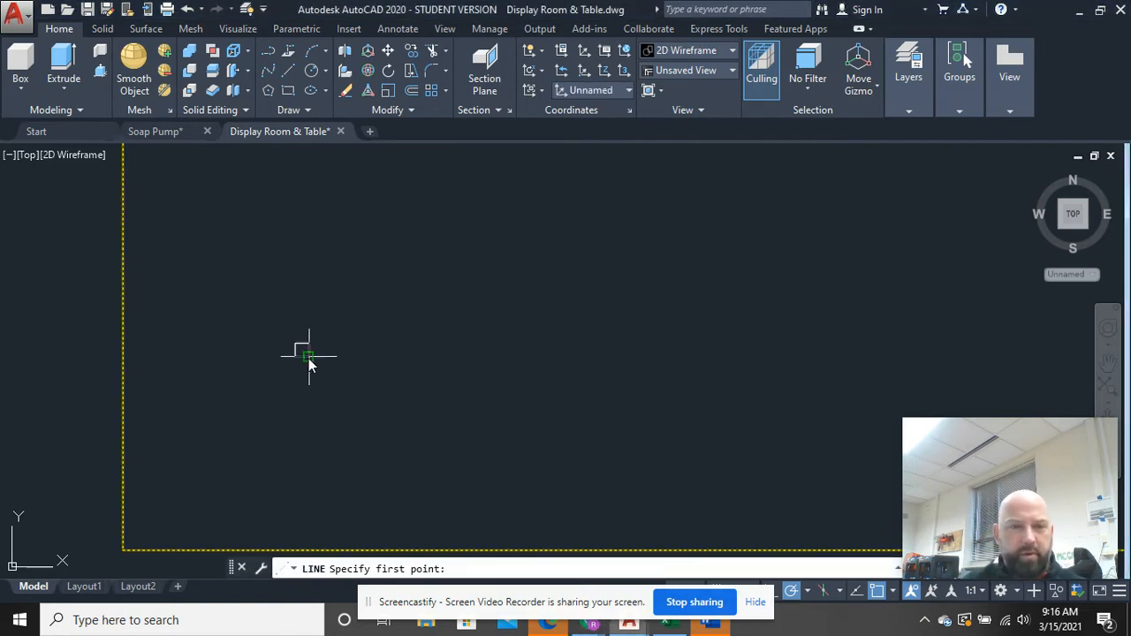
pyautogui.click(296, 356)
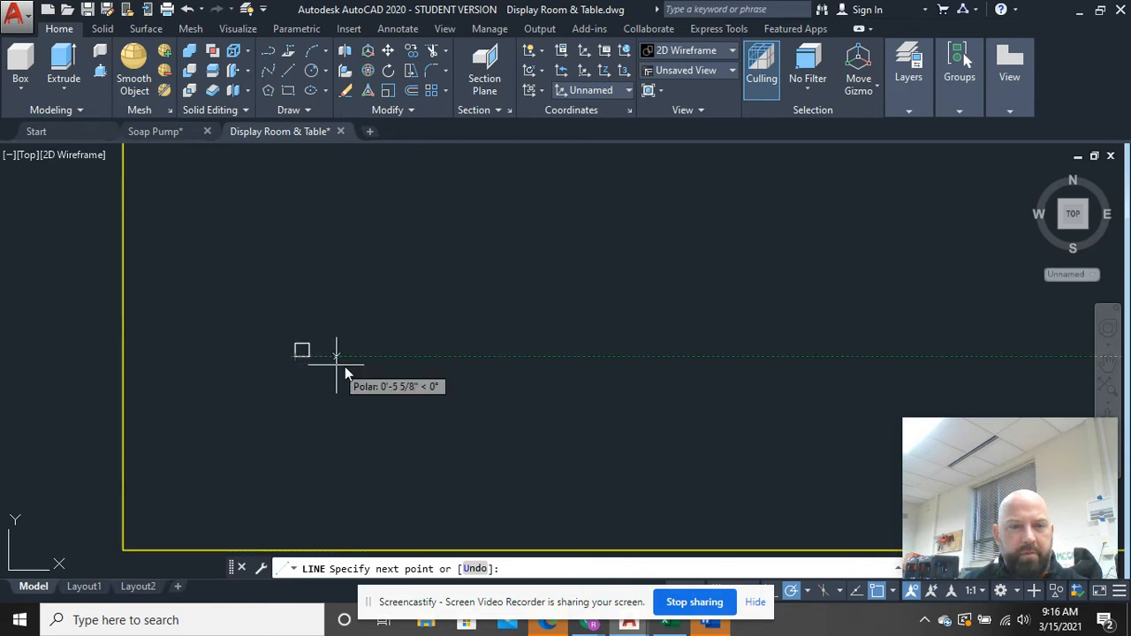
pyautogui.write("2'")
pyautogui.press('Return')
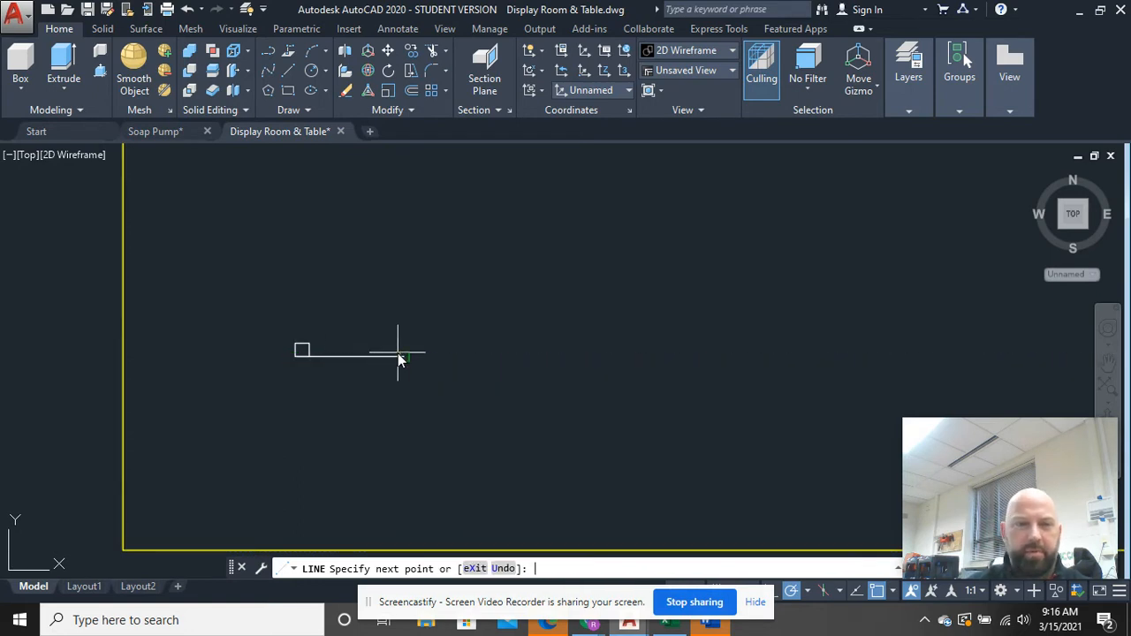
pyautogui.rightClick(402, 307)
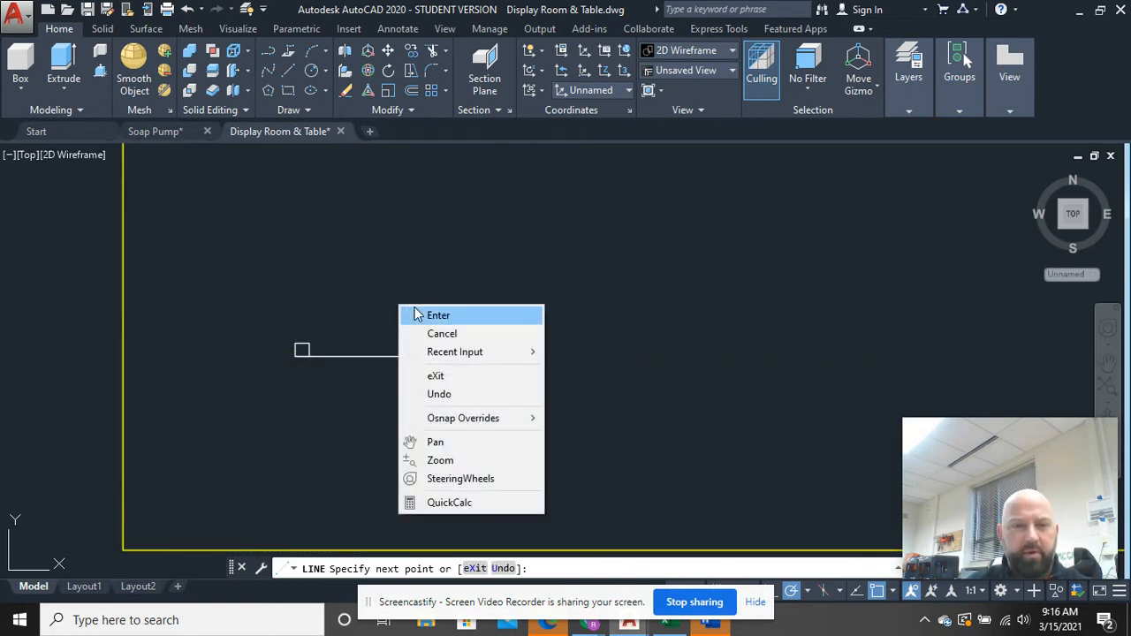
pyautogui.click(409, 313)
# - Draw a vertical guide line upward from the same leg corner, equal in length to the horizontal one
pyautogui.rightClick(415, 299)
pyautogui.click(442, 309)
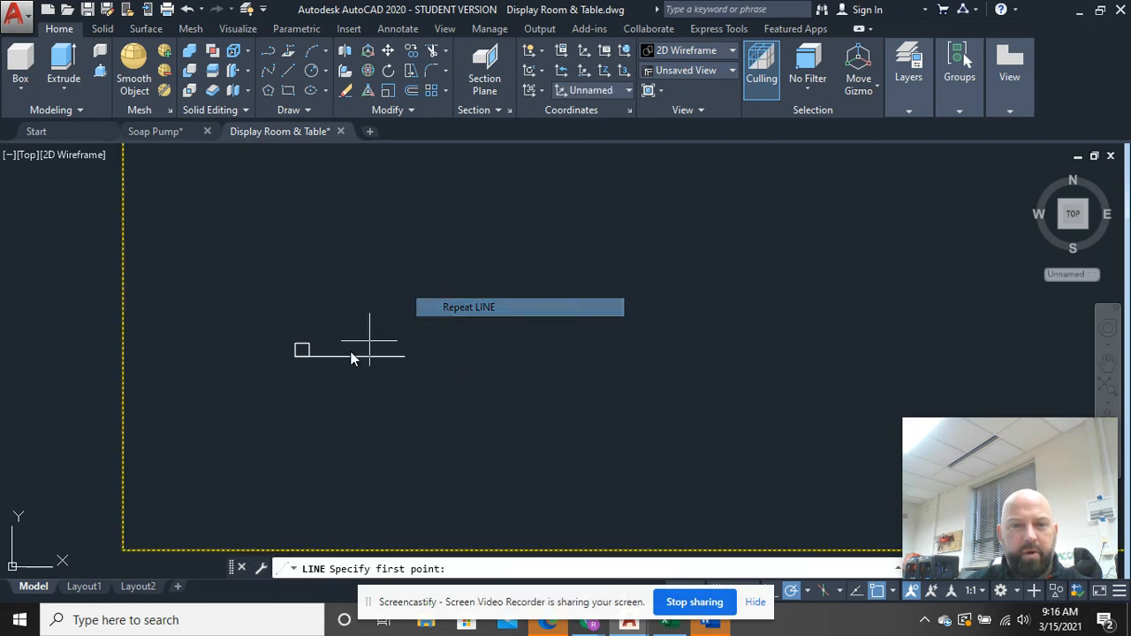
pyautogui.click(296, 358)
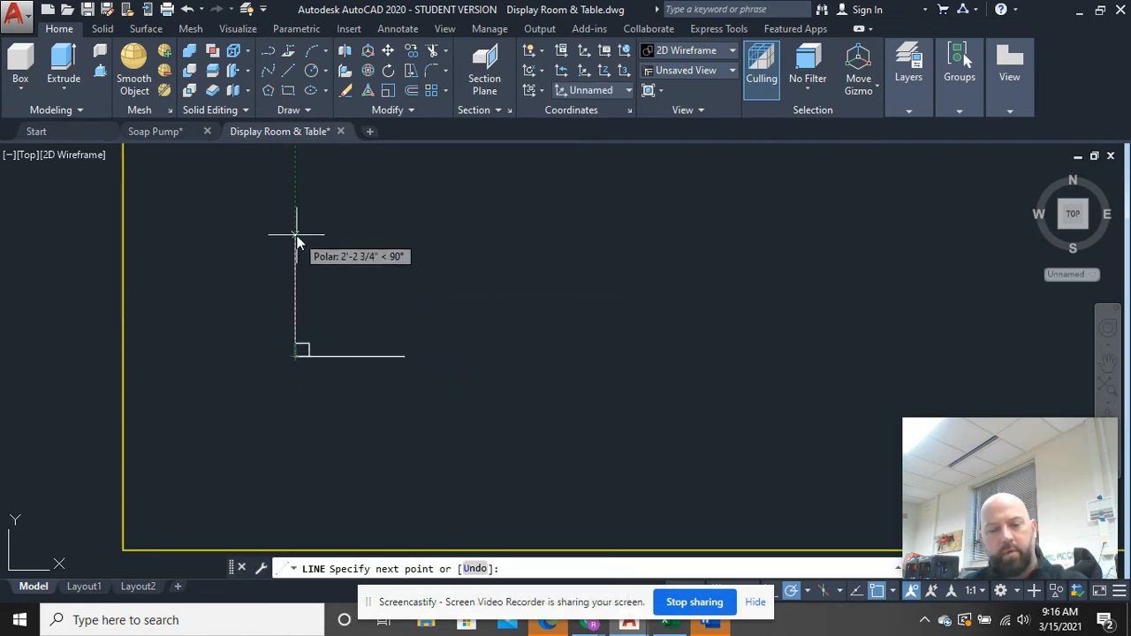
pyautogui.press('Return')
pyautogui.rightClick(351, 265)
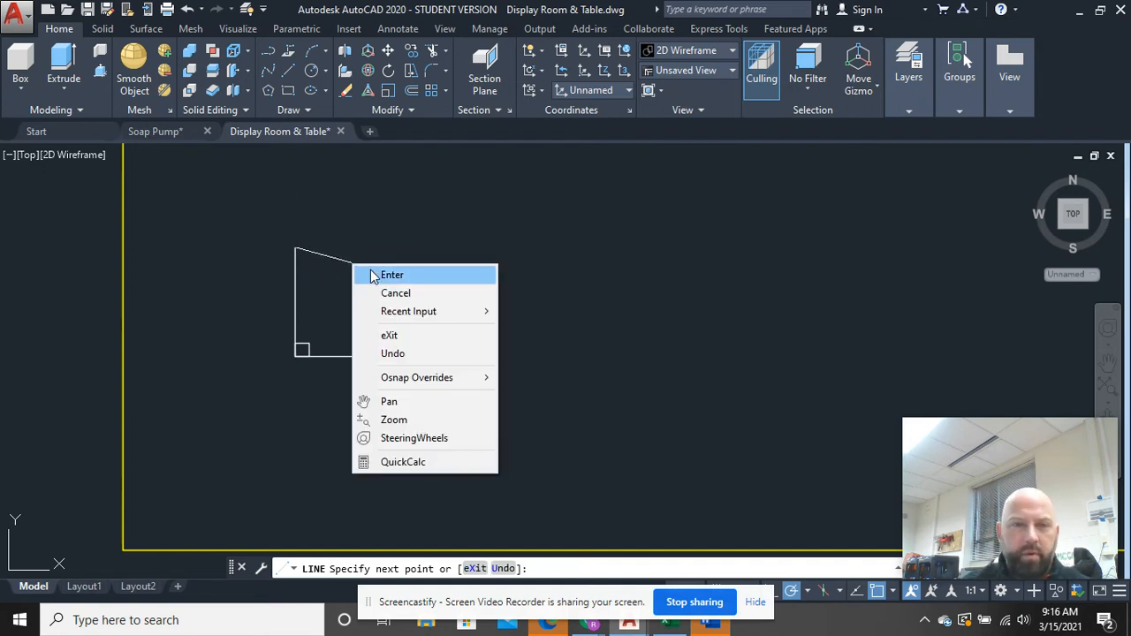
pyautogui.click(389, 273)
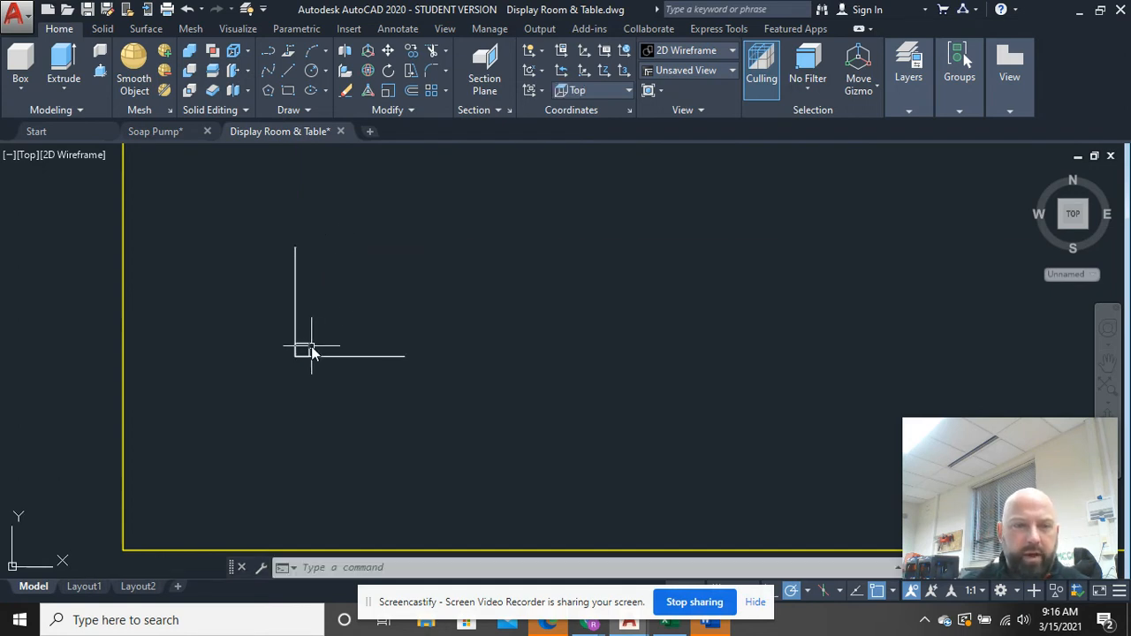
# - Copy the leg square from its upper-left corner to the upper end of the vertical guide line
pyautogui.click(310, 351)
pyautogui.click(301, 342)
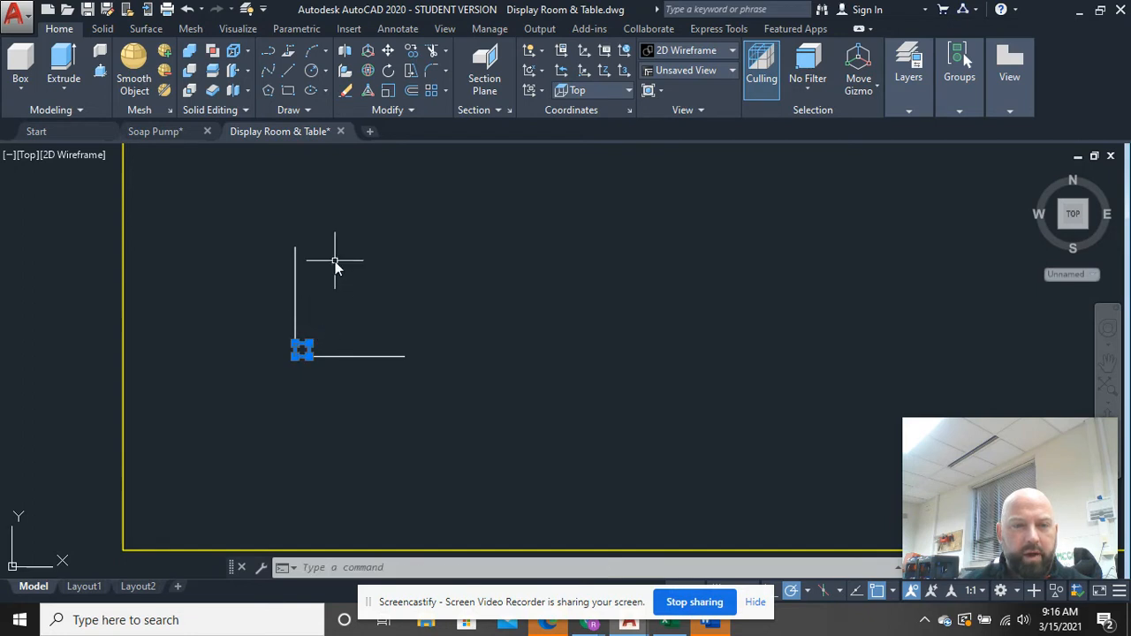
pyautogui.rightClick(335, 260)
pyautogui.click(376, 336)
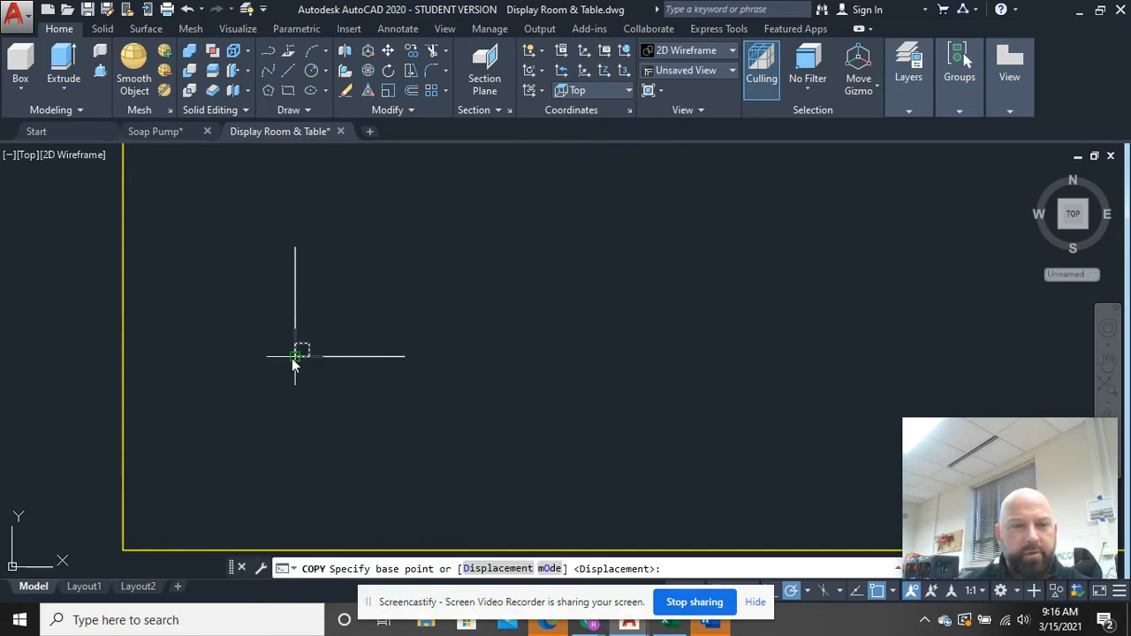
pyautogui.click(295, 344)
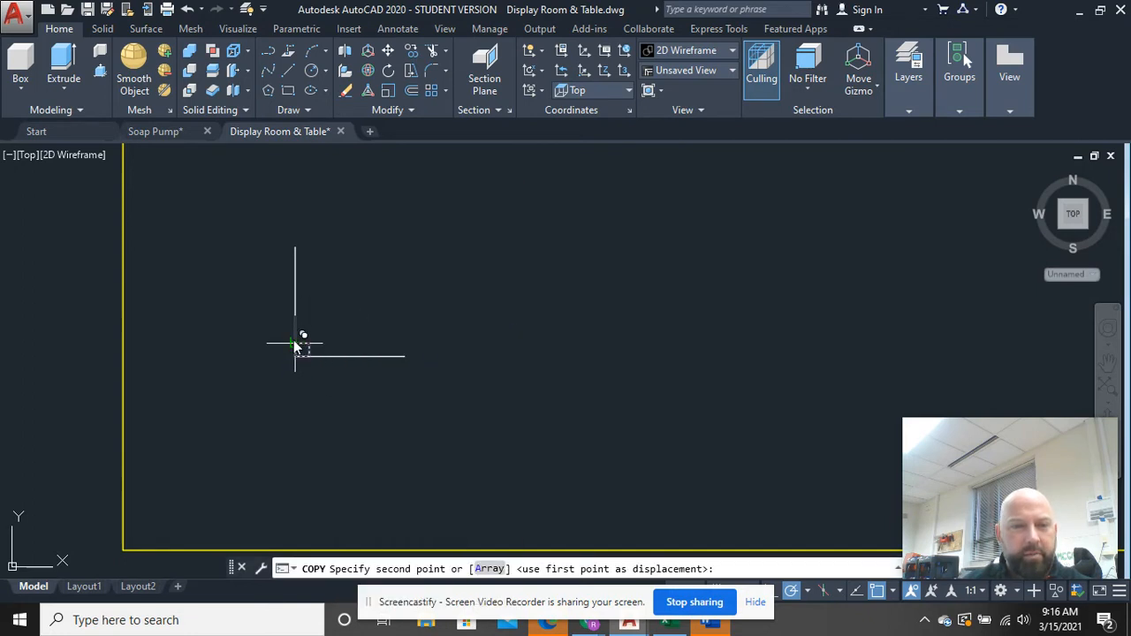
pyautogui.click(295, 248)
pyautogui.rightClick(399, 254)
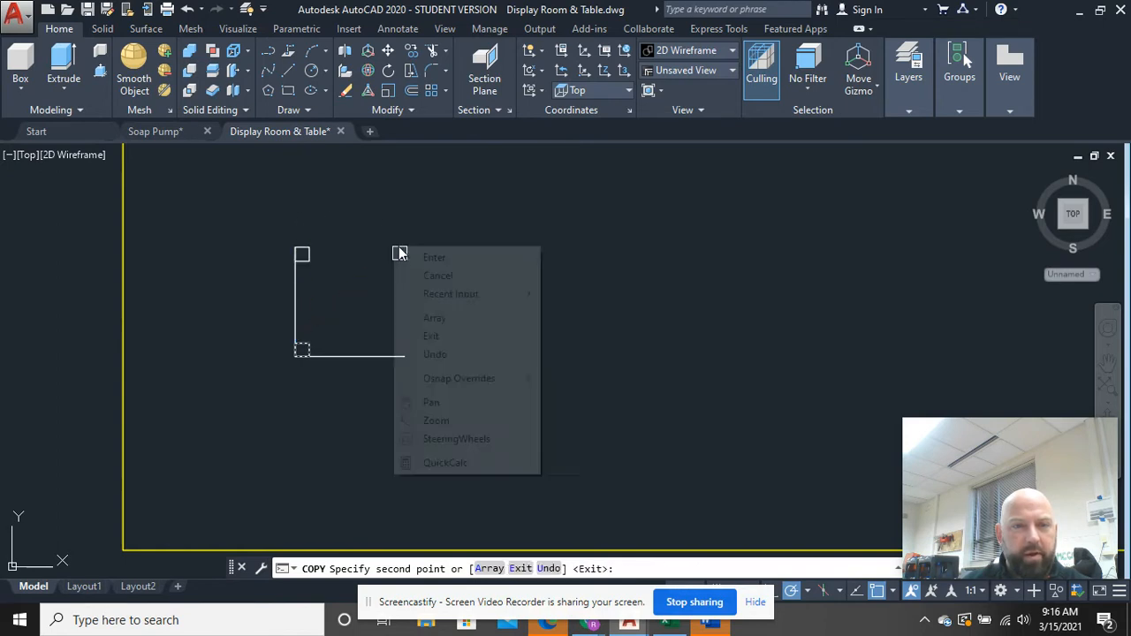
pyautogui.click(404, 257)
# - Copy both leg squares across so the lower one's lower-right corner meets the right end of the horizontal guide line
pyautogui.click(334, 347)
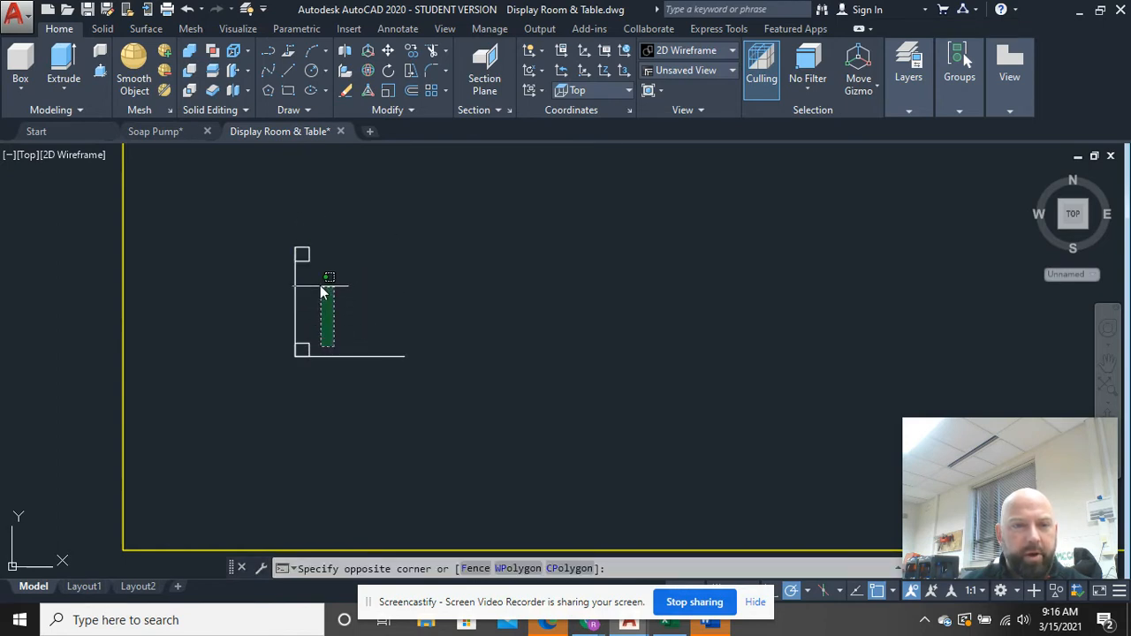
pyautogui.click(299, 237)
pyautogui.rightClick(308, 223)
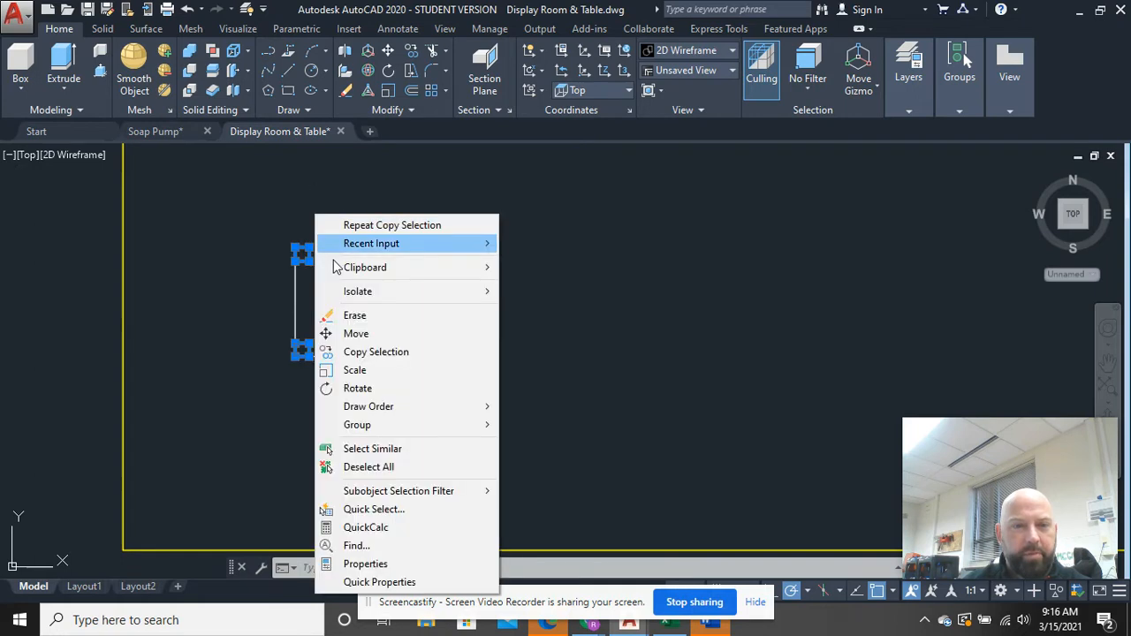
pyautogui.click(368, 352)
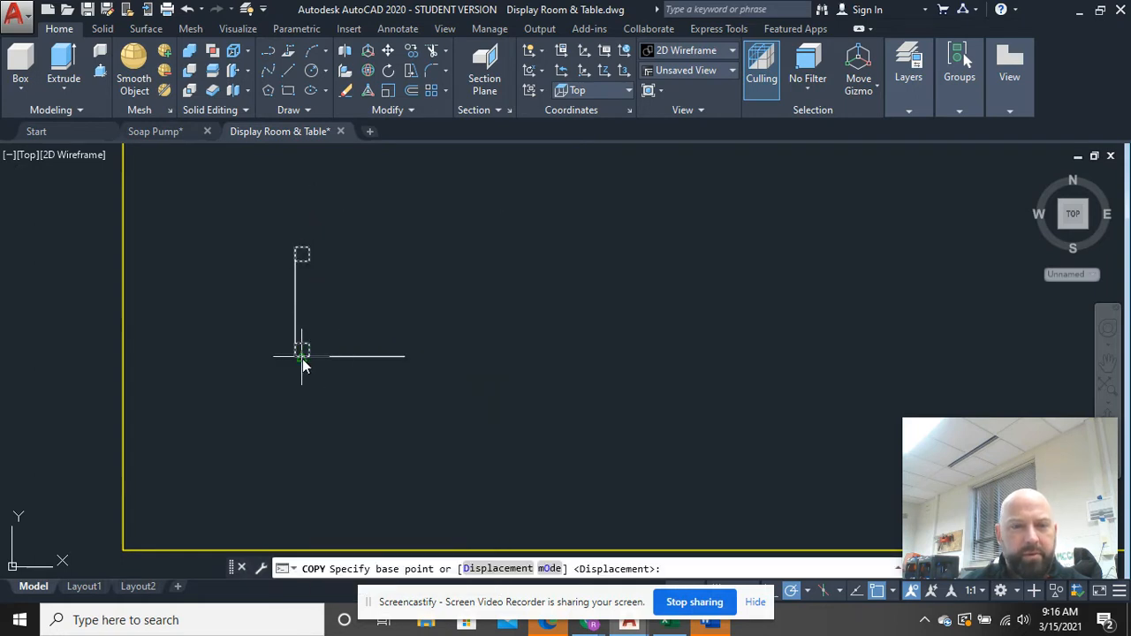
pyautogui.click(311, 358)
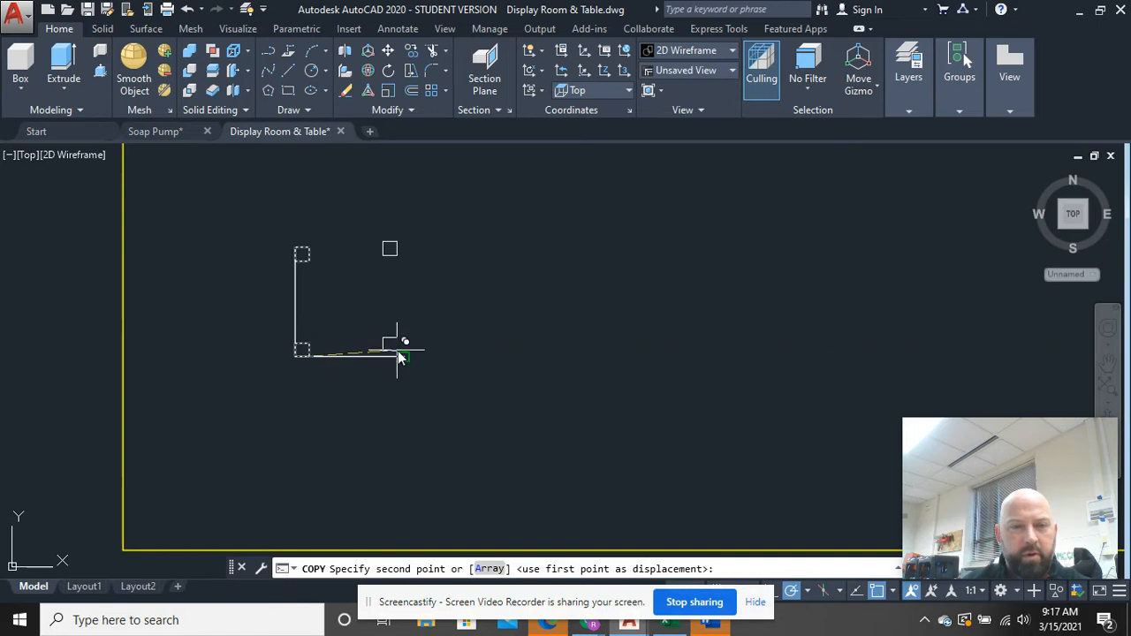
pyautogui.click(477, 324)
pyautogui.rightClick(479, 324)
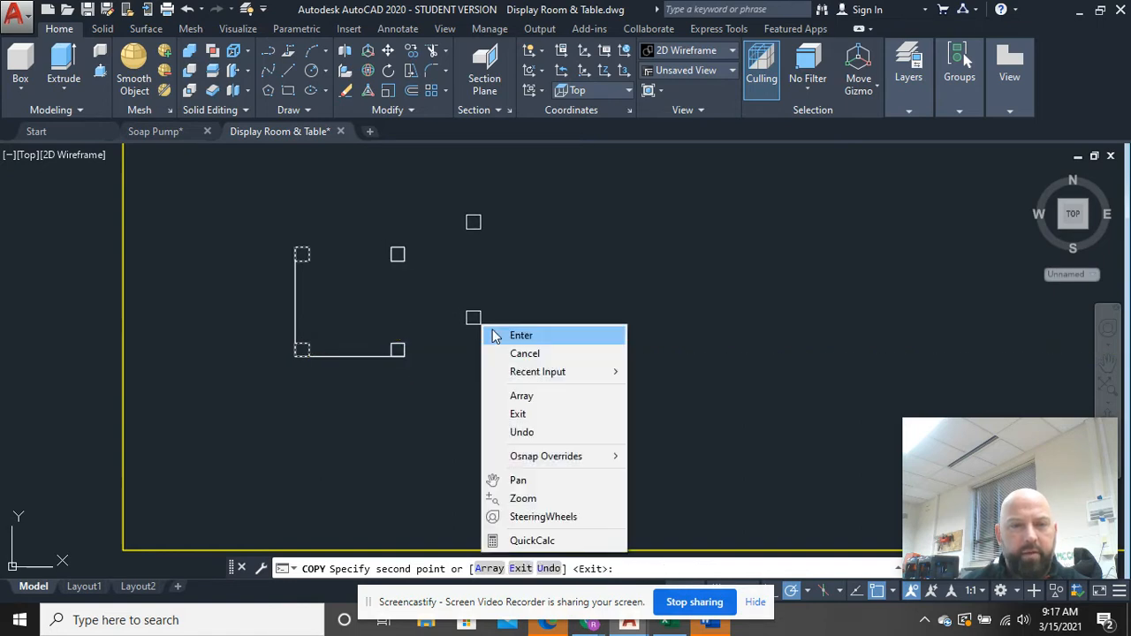
pyautogui.click(518, 335)
# - Delete the horizontal and vertical guide lines, keeping only the four leg squares
pyautogui.click(356, 430)
pyautogui.click(331, 346)
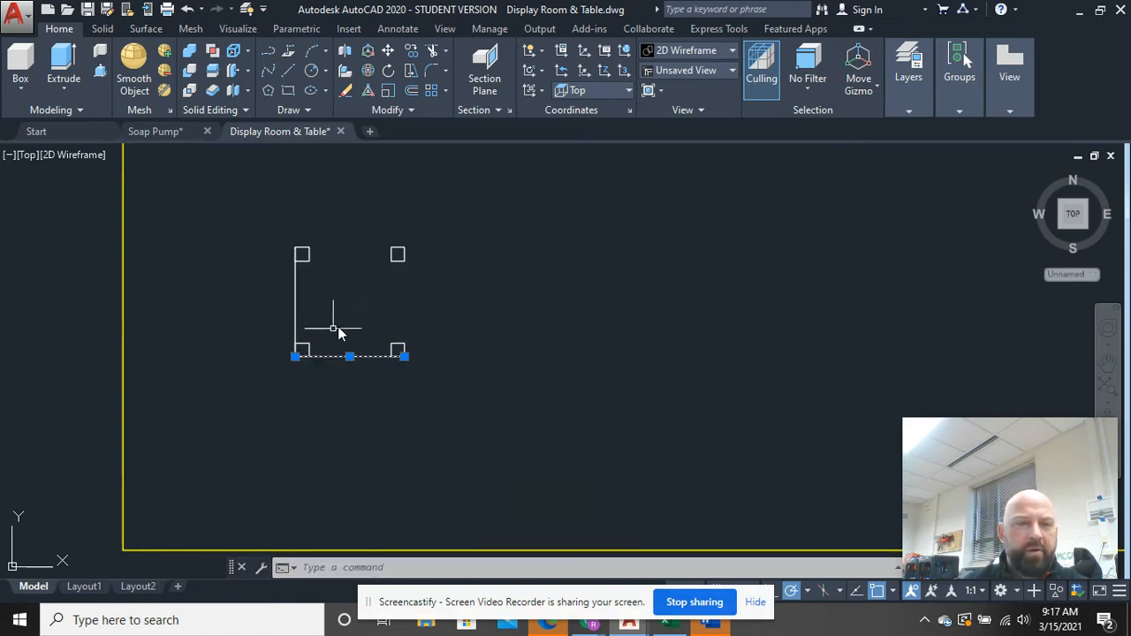
pyautogui.click(343, 320)
pyautogui.click(249, 315)
pyautogui.press('Delete')
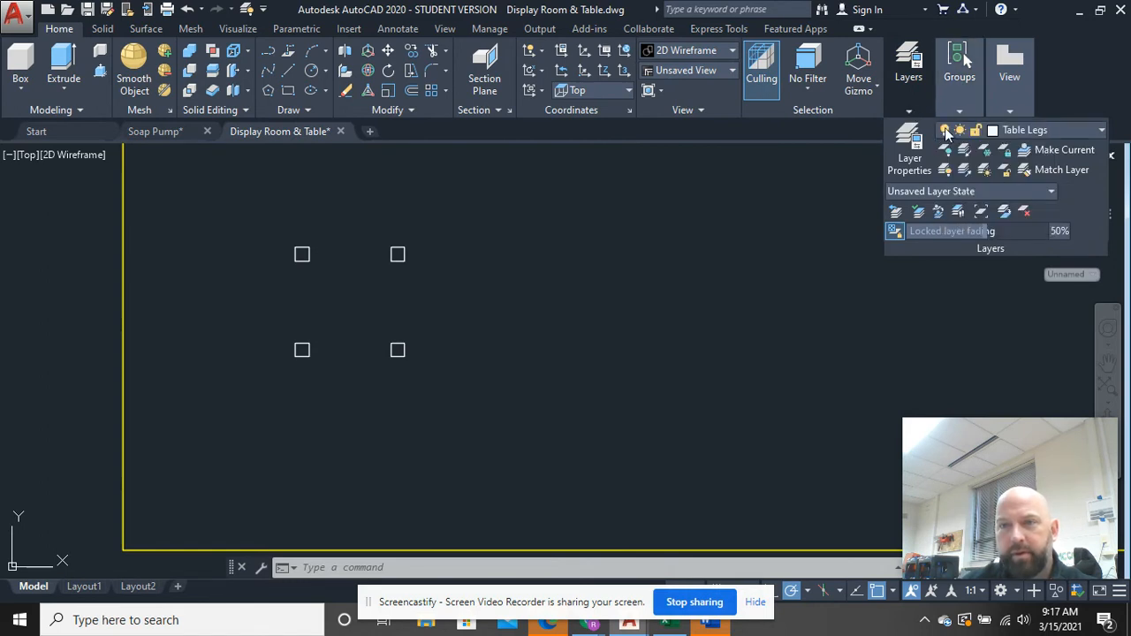
# - Make the Table Top layer current and draw a square polyline through the outer corners of the four legs
pyautogui.click(1058, 131)
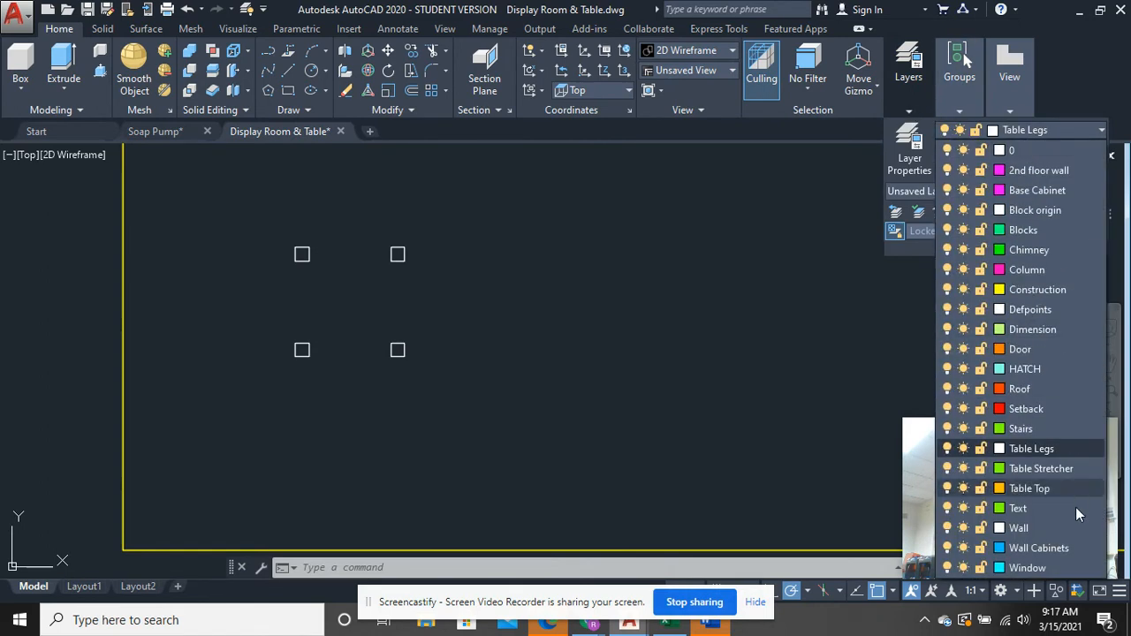
pyautogui.click(1058, 488)
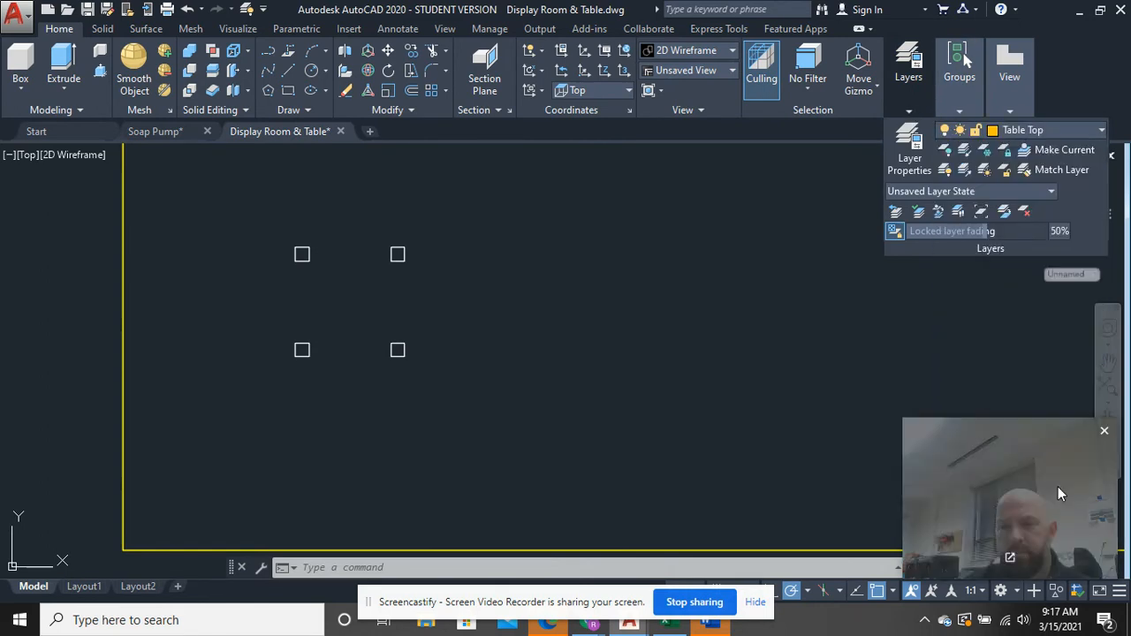
pyautogui.click(268, 53)
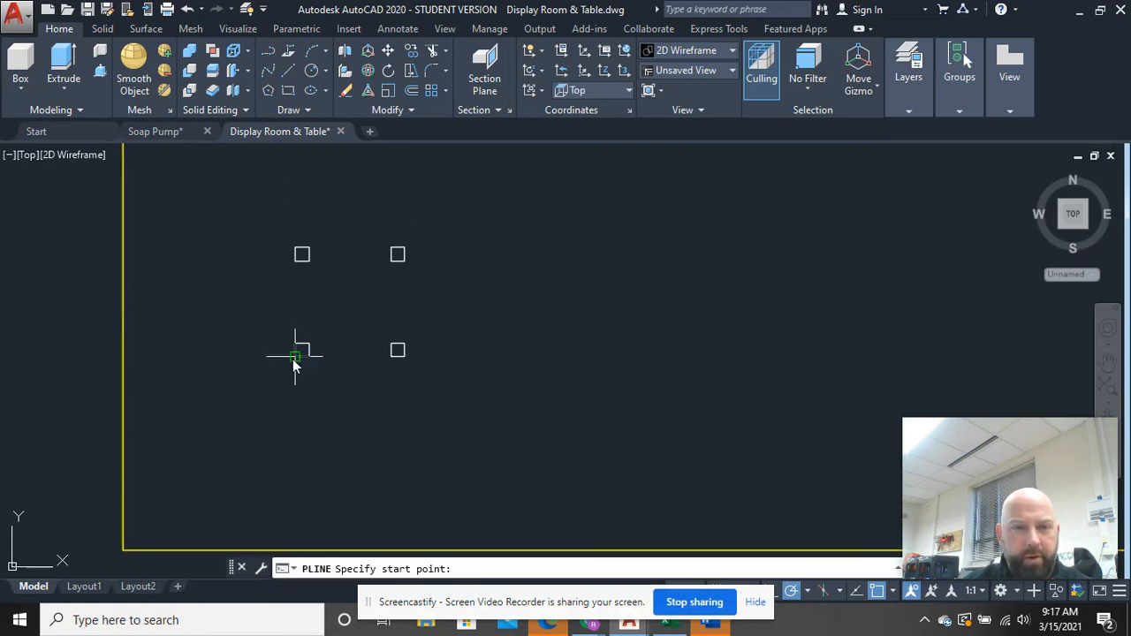
pyautogui.click(295, 357)
pyautogui.click(295, 249)
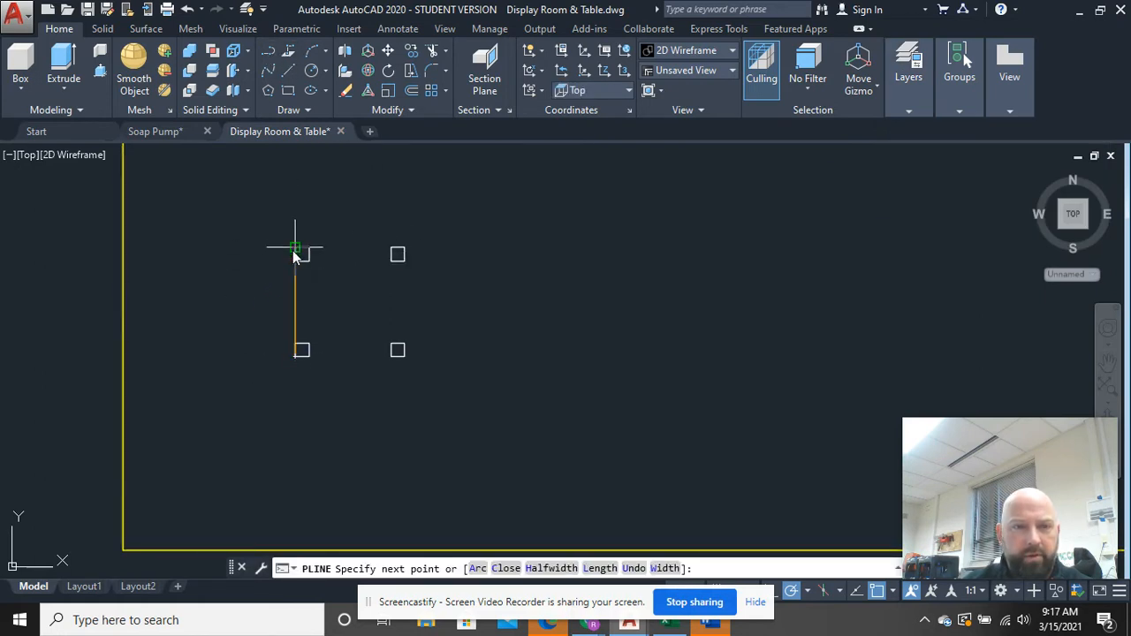
pyautogui.click(404, 248)
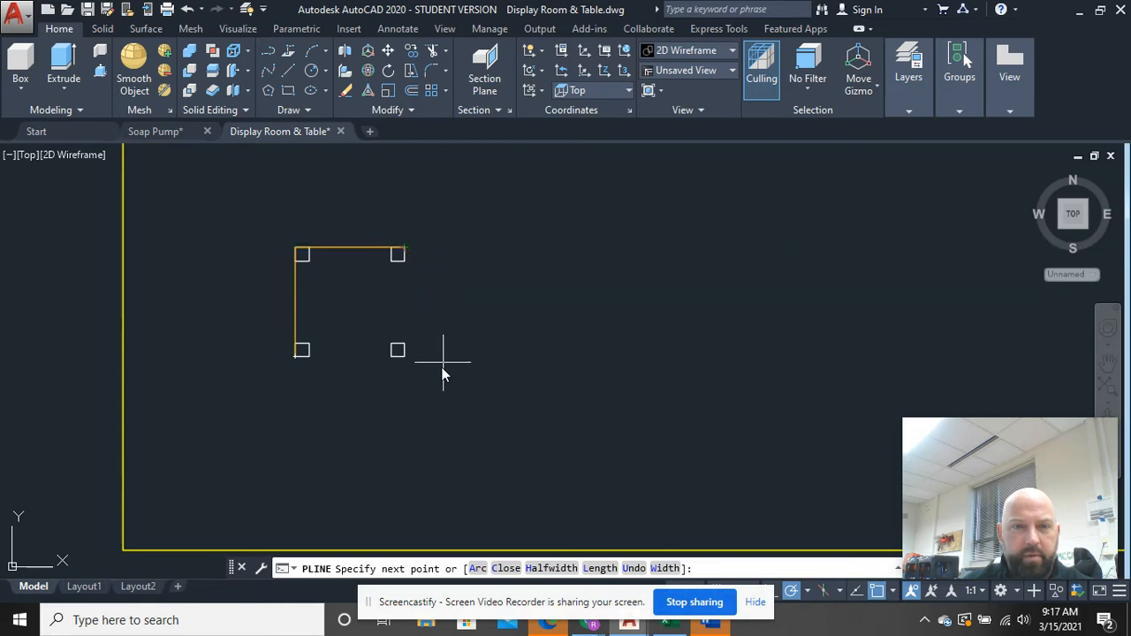
pyautogui.click(402, 362)
pyautogui.click(297, 356)
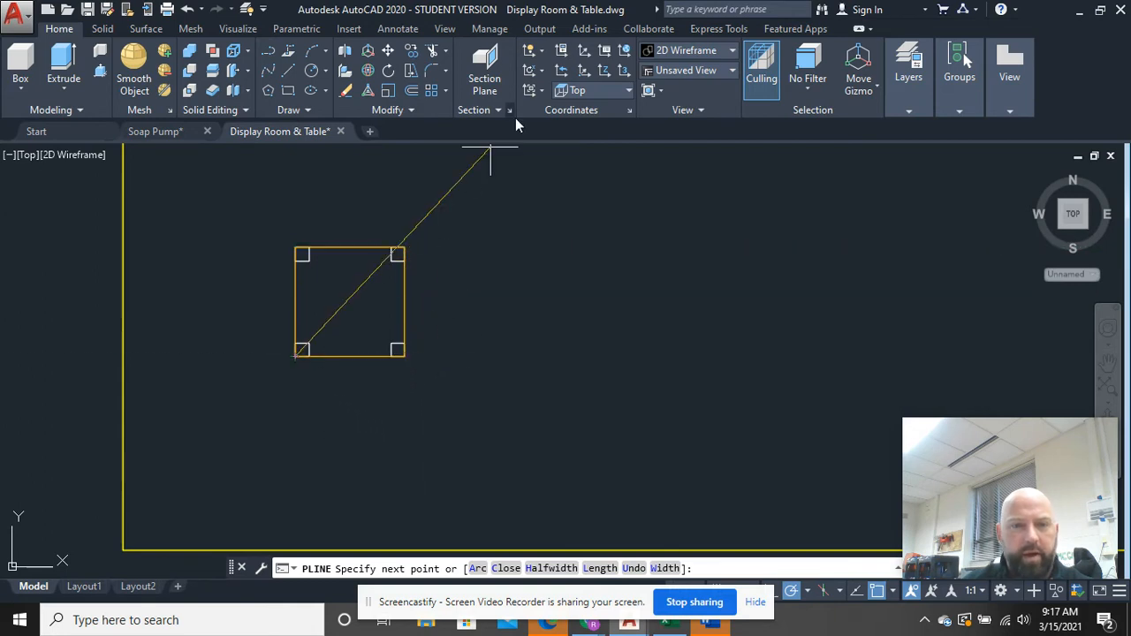
pyautogui.rightClick(515, 236)
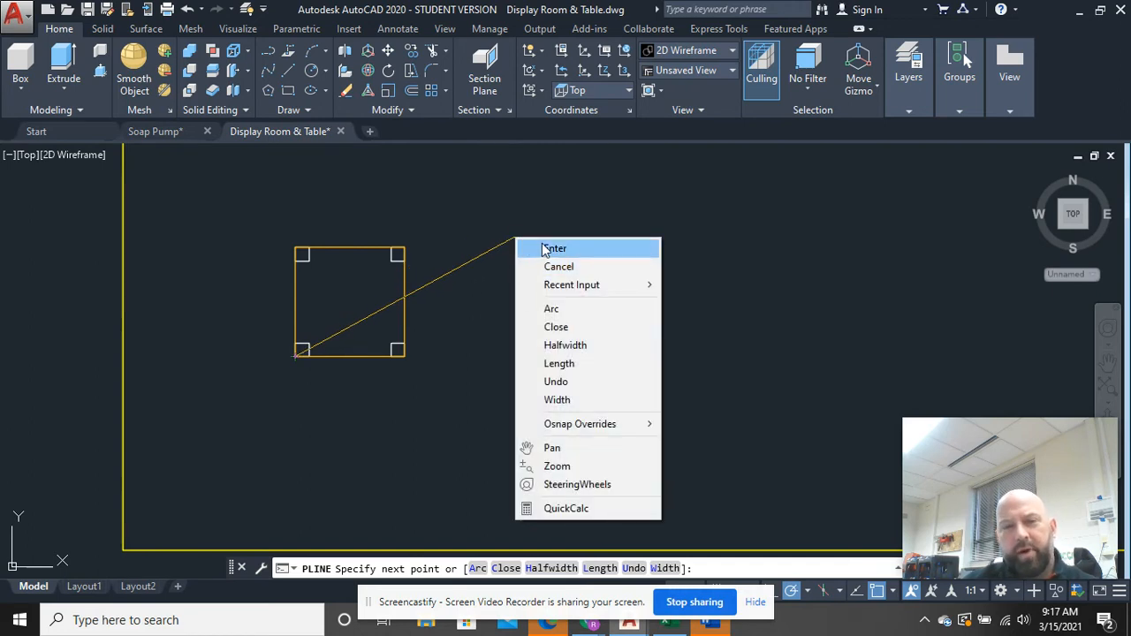
pyautogui.click(539, 248)
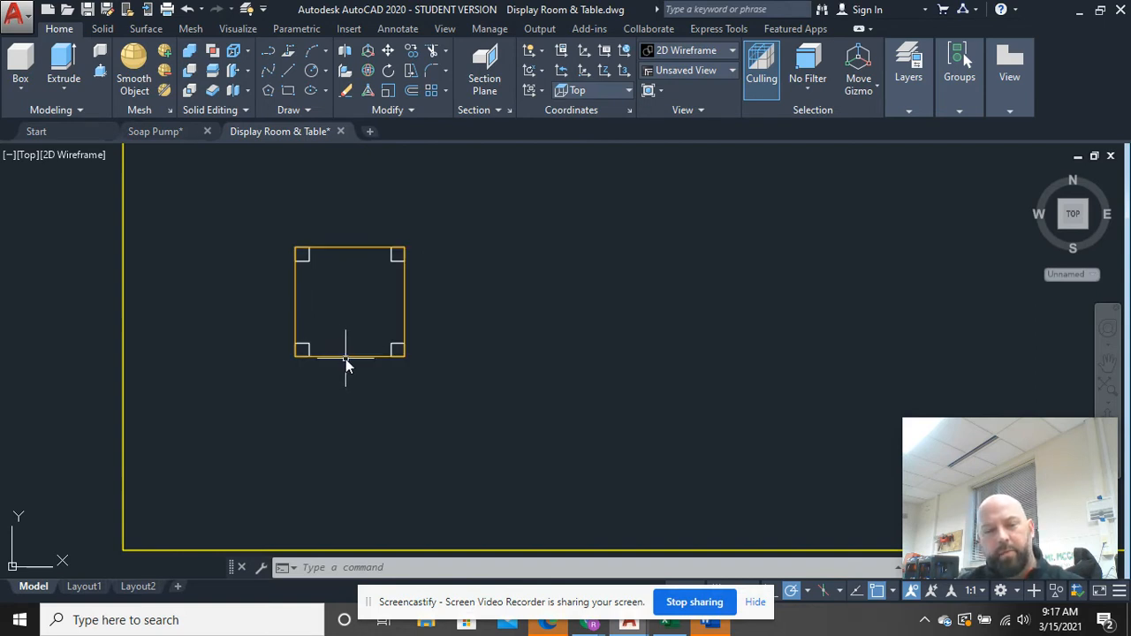
# - Offset the square polyline outward around the legs, accepting the default offset distance
pyautogui.write('o')
pyautogui.press('Return')
pyautogui.press('Return')
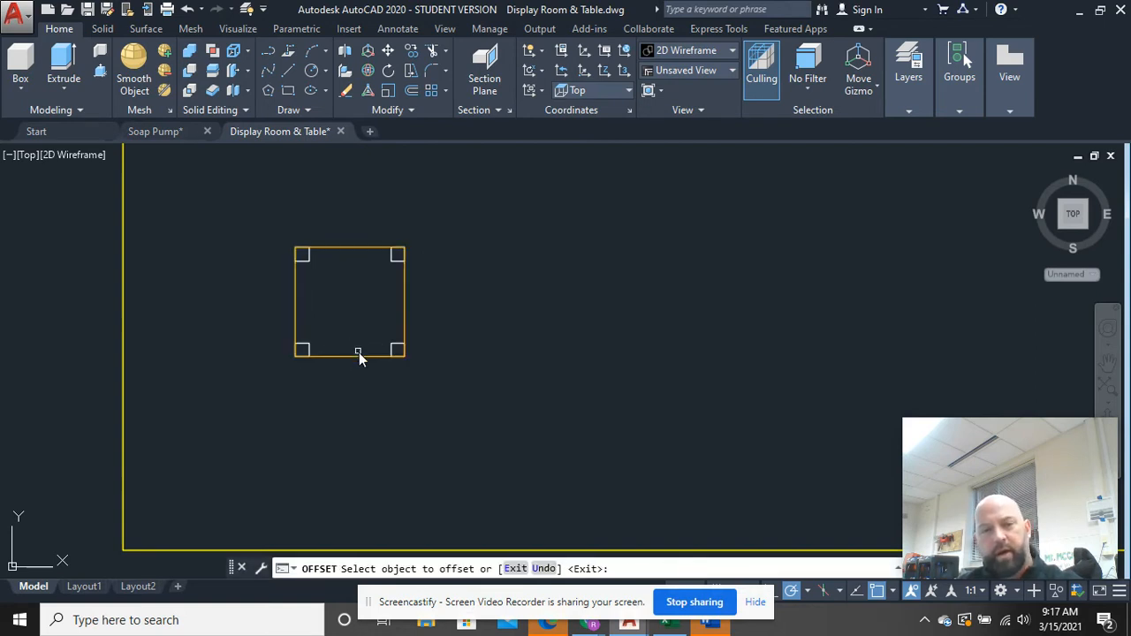
pyautogui.click(360, 357)
pyautogui.click(381, 359)
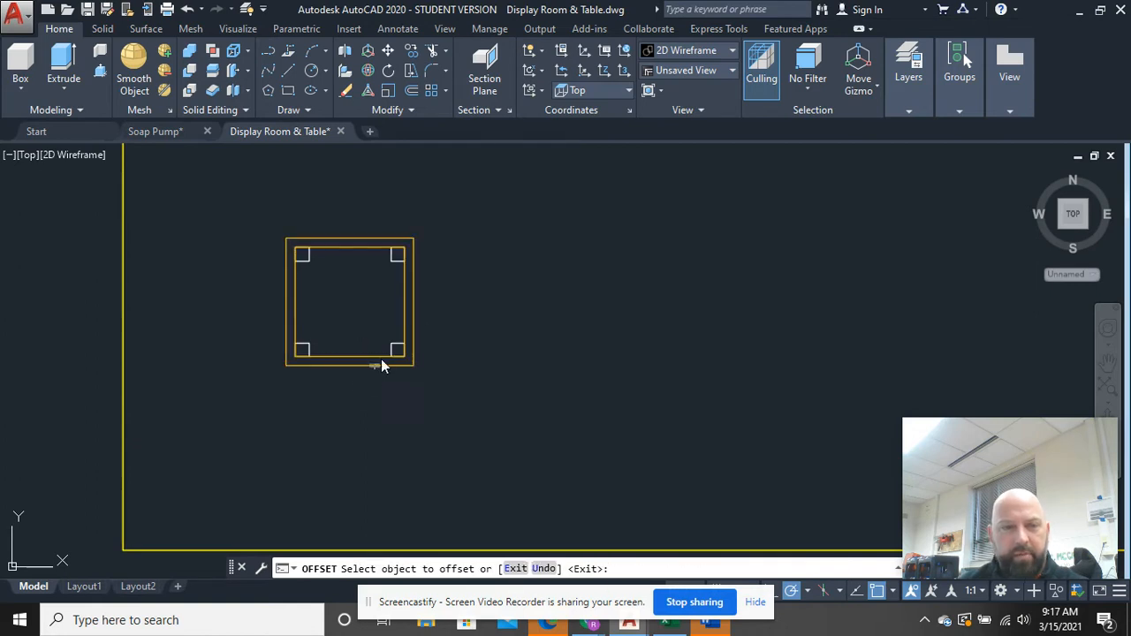
pyautogui.rightClick(446, 306)
pyautogui.click(461, 319)
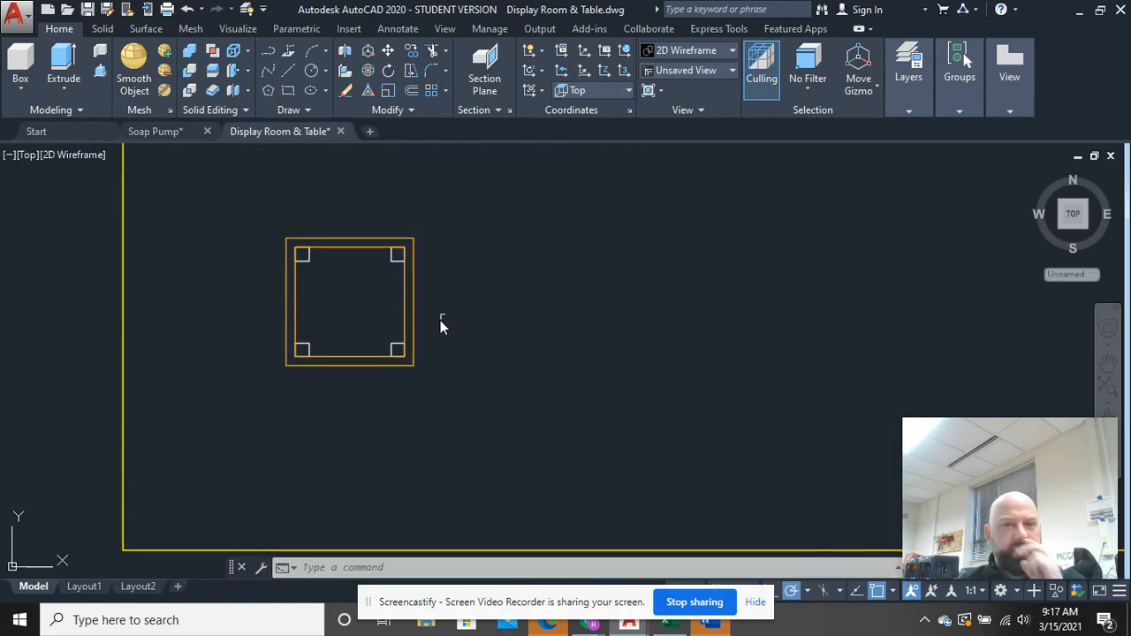
pyautogui.click(362, 366)
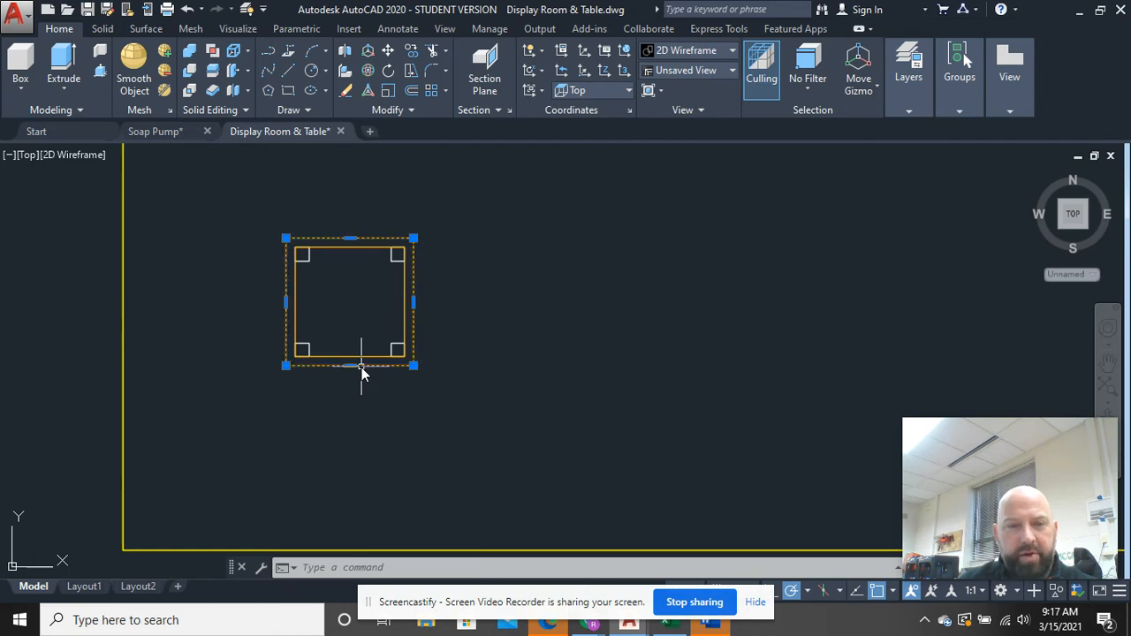
pyautogui.click(359, 361)
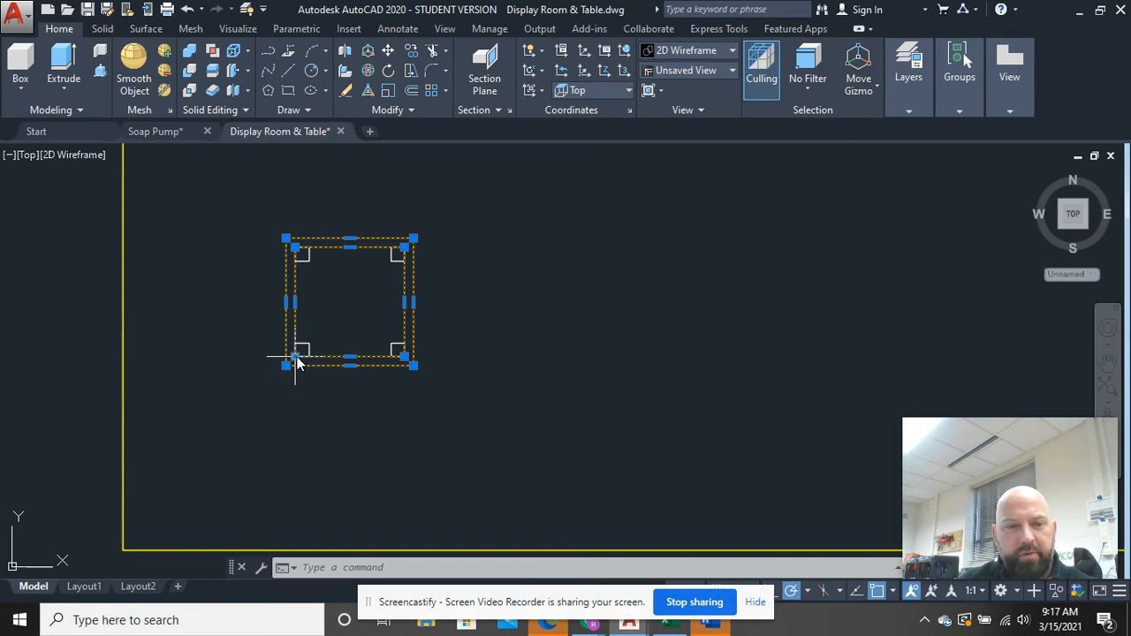
pyautogui.press('Escape')
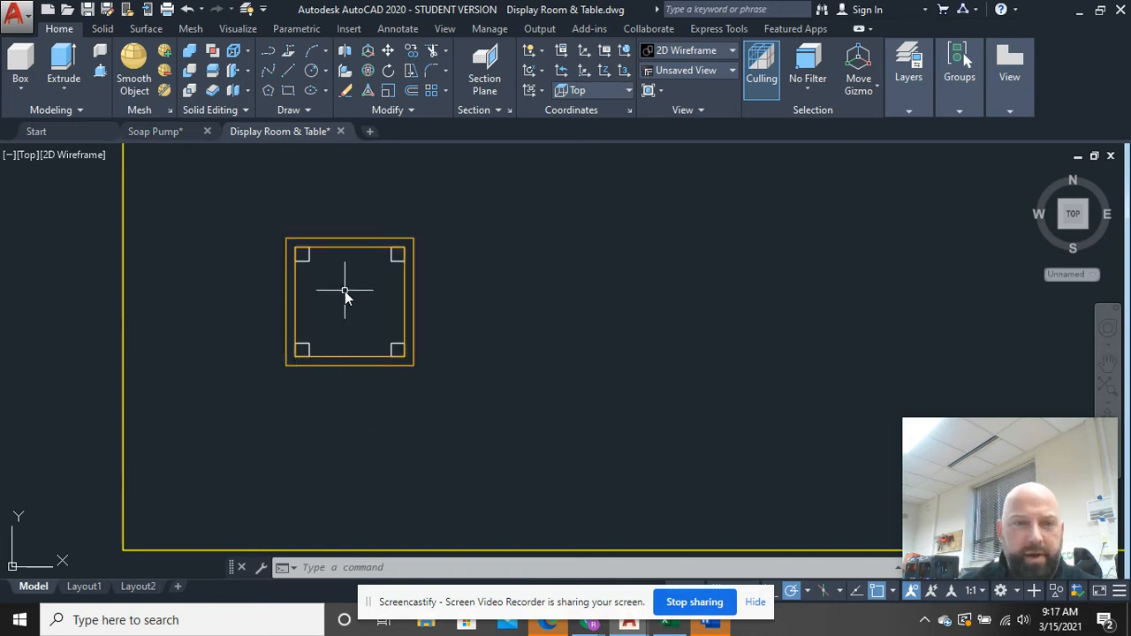
# - Make the Table Stretcher layer current and draw a vertical line between the facing edge midpoints of the two left legs
pyautogui.scroll(2, 344, 291)
pyautogui.scroll(2, 500, 257)
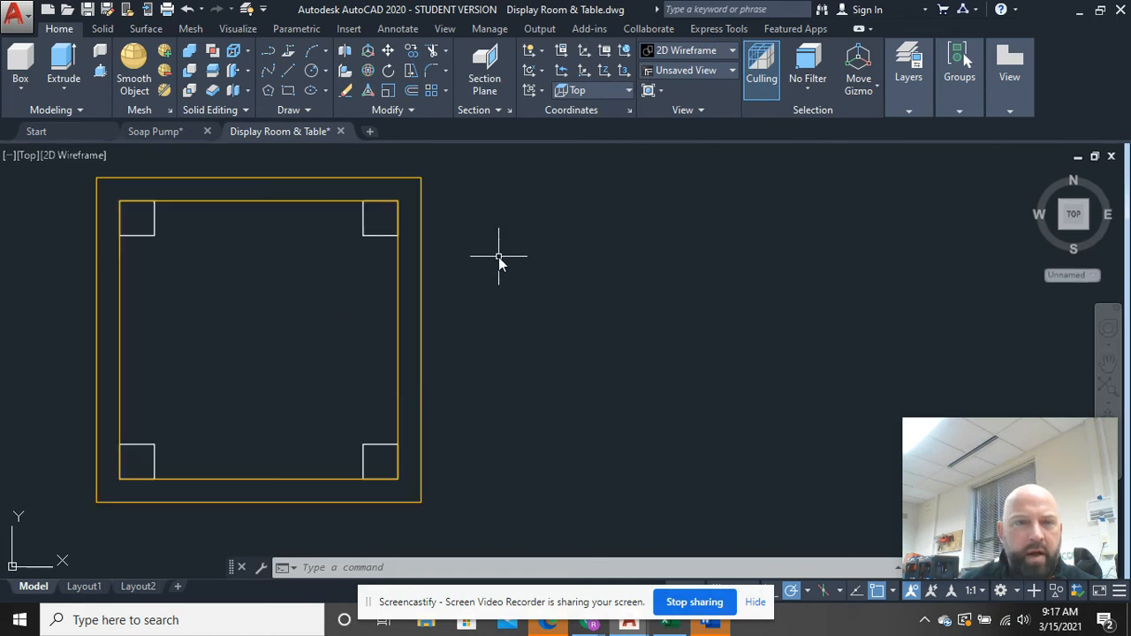
pyautogui.moveTo(500, 258); pyautogui.dragTo(665, 269, button='middle')
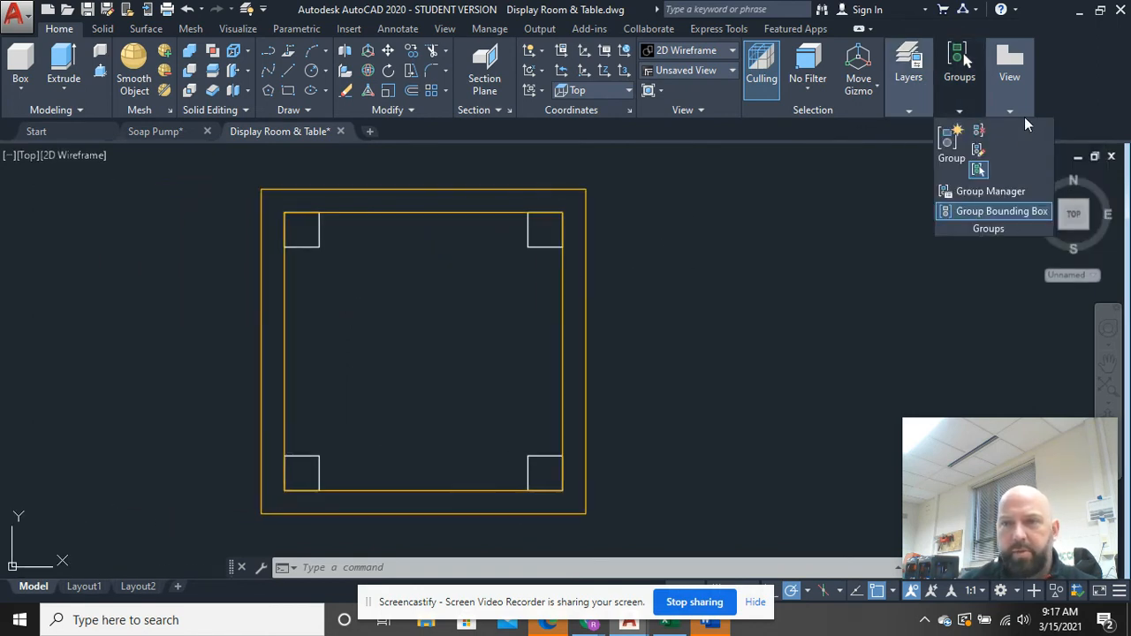
pyautogui.moveTo(917, 113)
pyautogui.click(1053, 129)
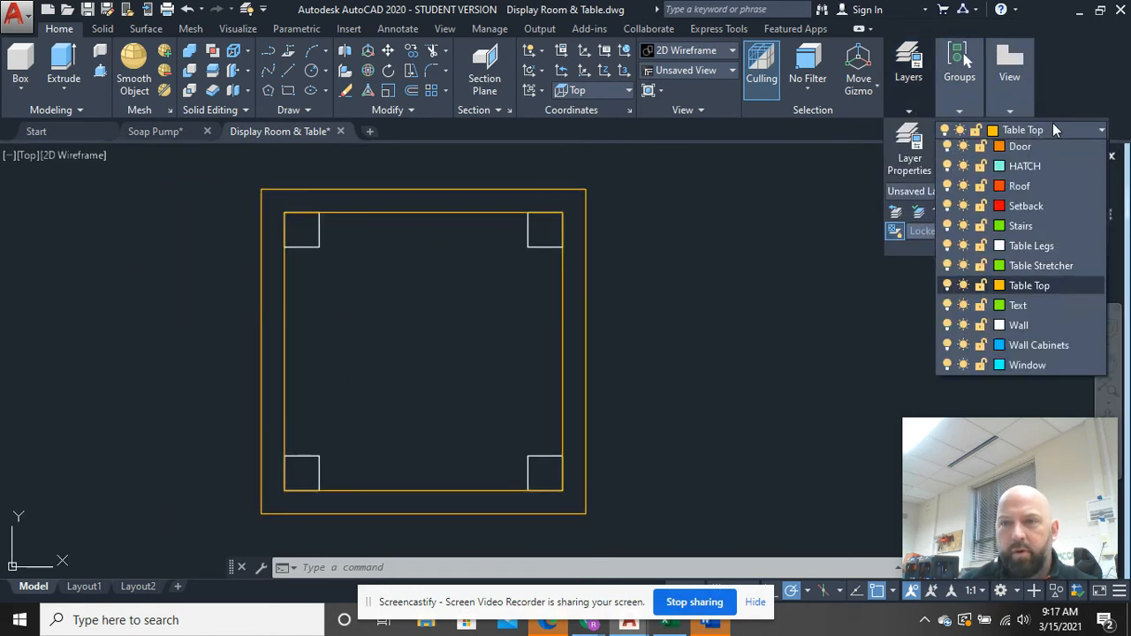
pyautogui.click(1034, 468)
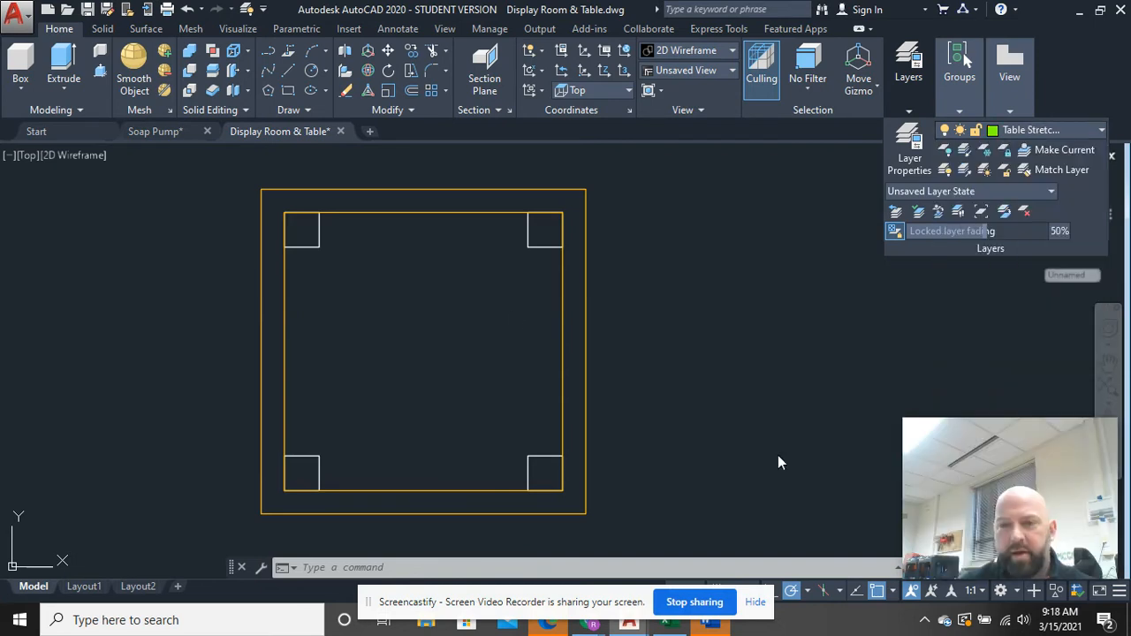
pyautogui.click(290, 71)
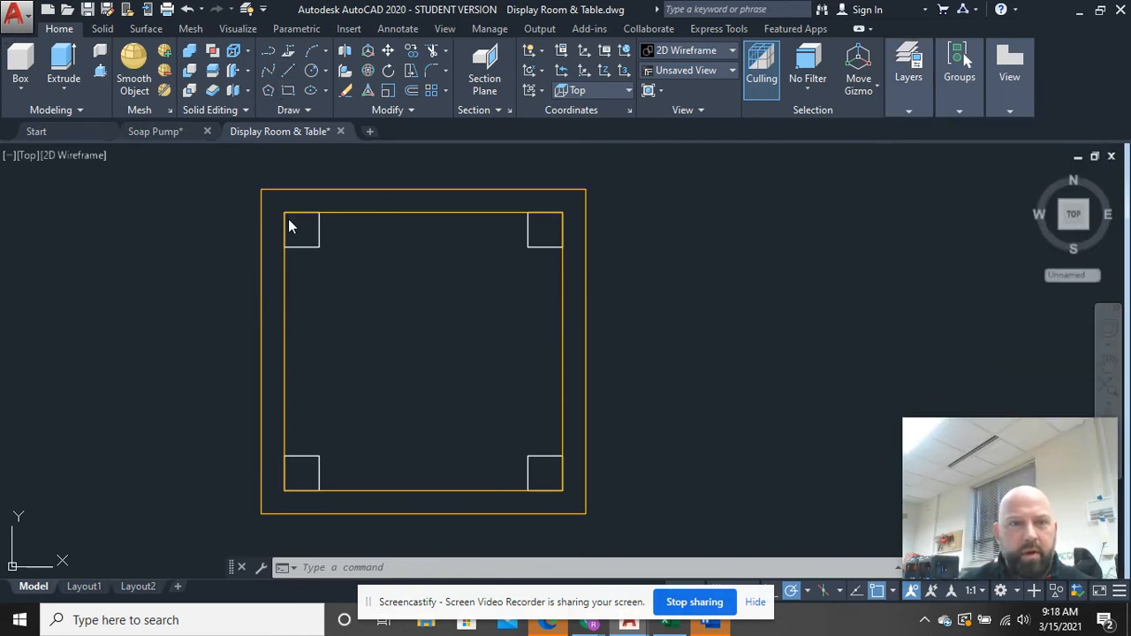
pyautogui.click(302, 247)
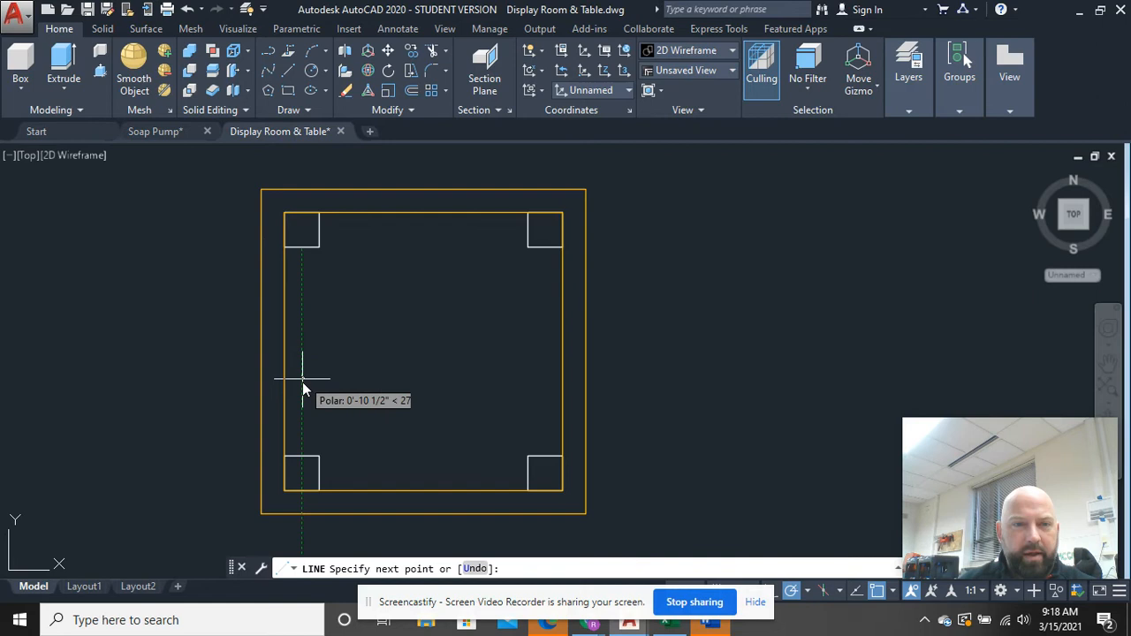
pyautogui.click(301, 456)
pyautogui.rightClick(376, 259)
pyautogui.click(397, 269)
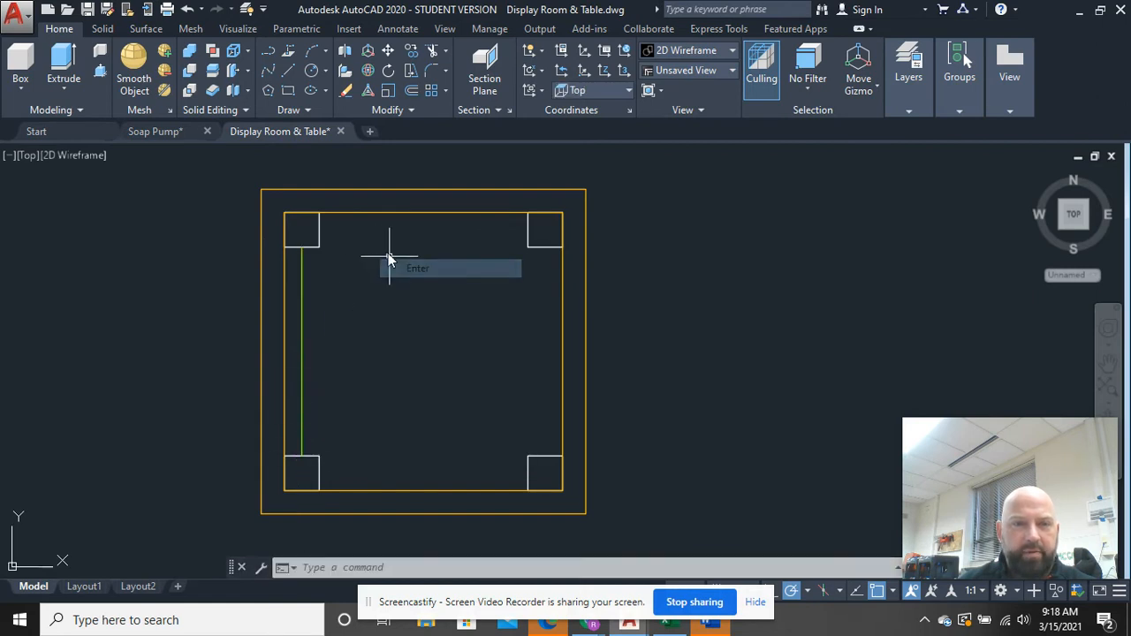
# - Draw a horizontal line between the facing edge midpoints of the two upper legs
pyautogui.rightClick(388, 253)
pyautogui.click(402, 258)
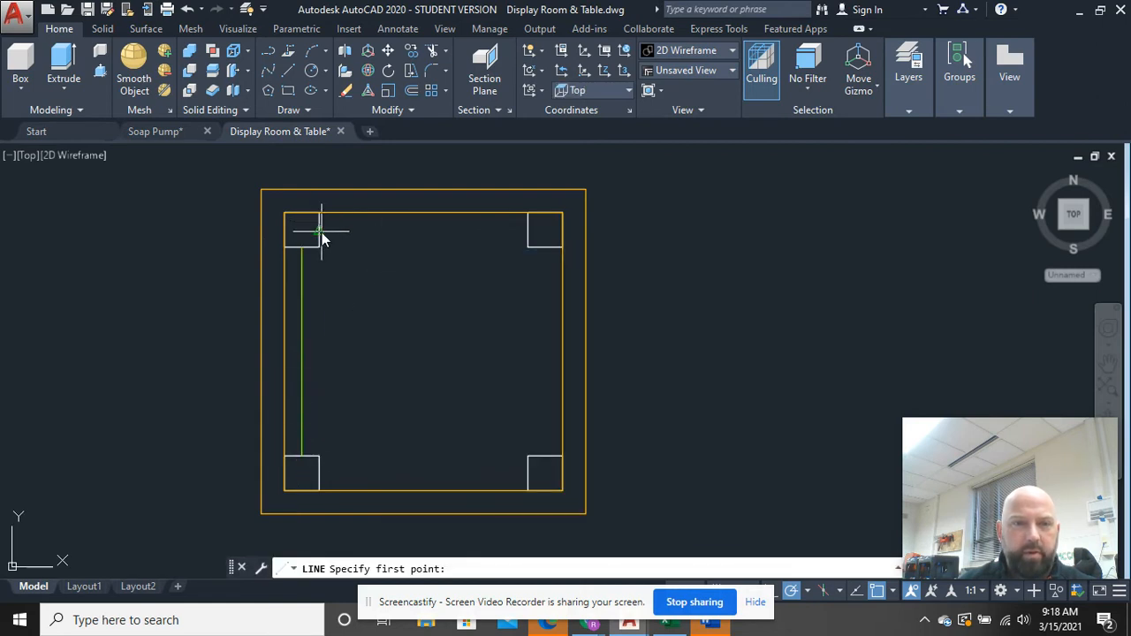
pyautogui.click(320, 230)
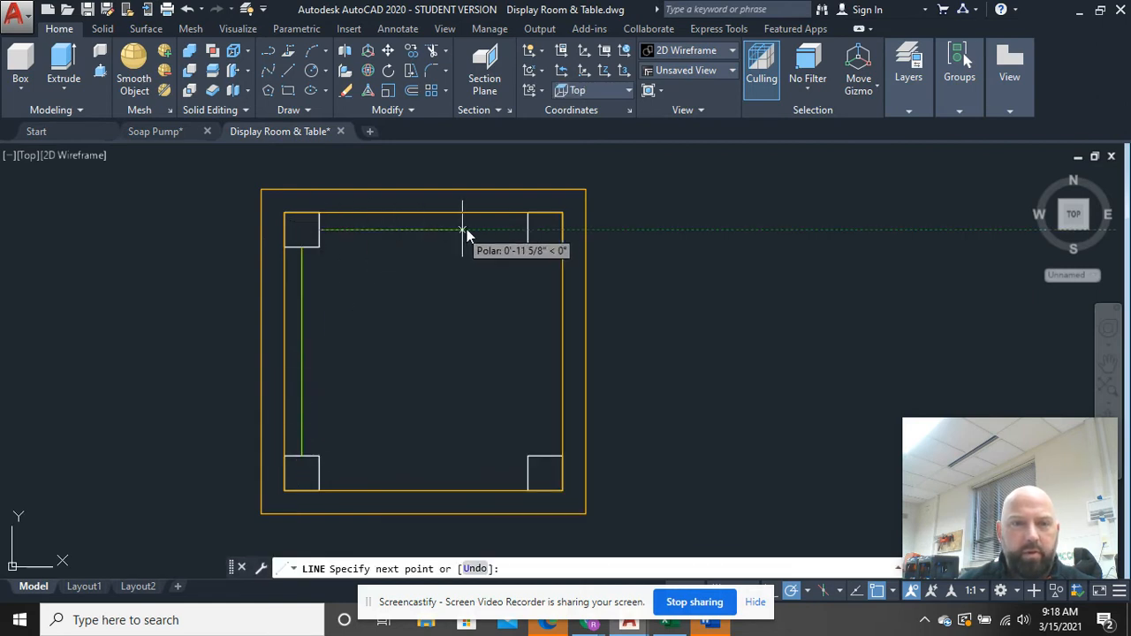
pyautogui.rightClick(531, 174)
pyautogui.click(557, 176)
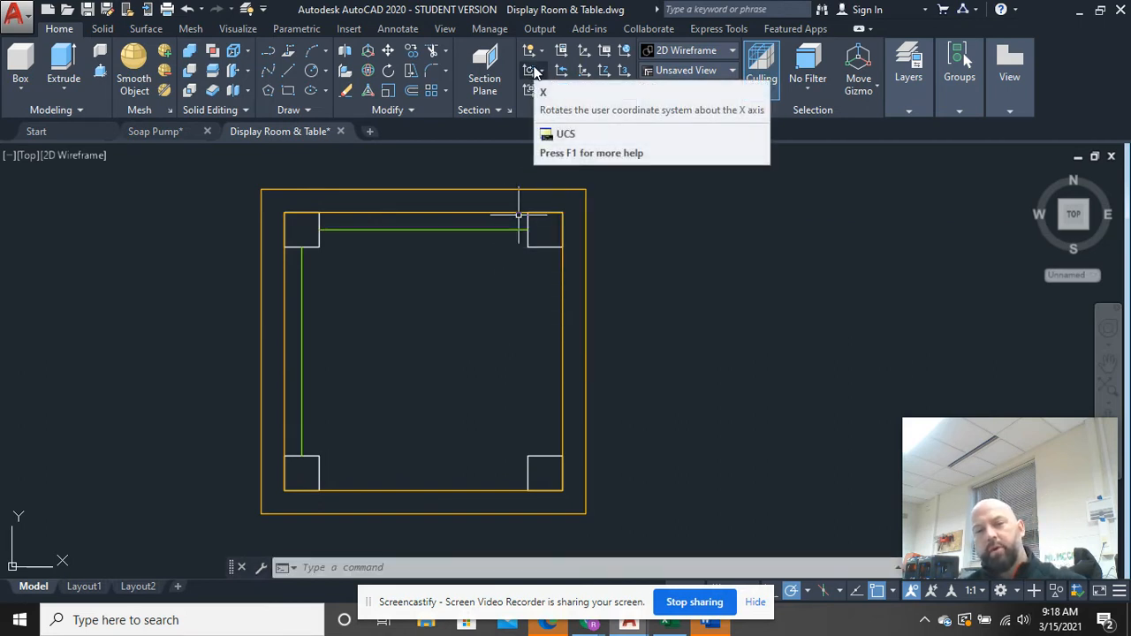
pyautogui.write('o')
pyautogui.press('Return')
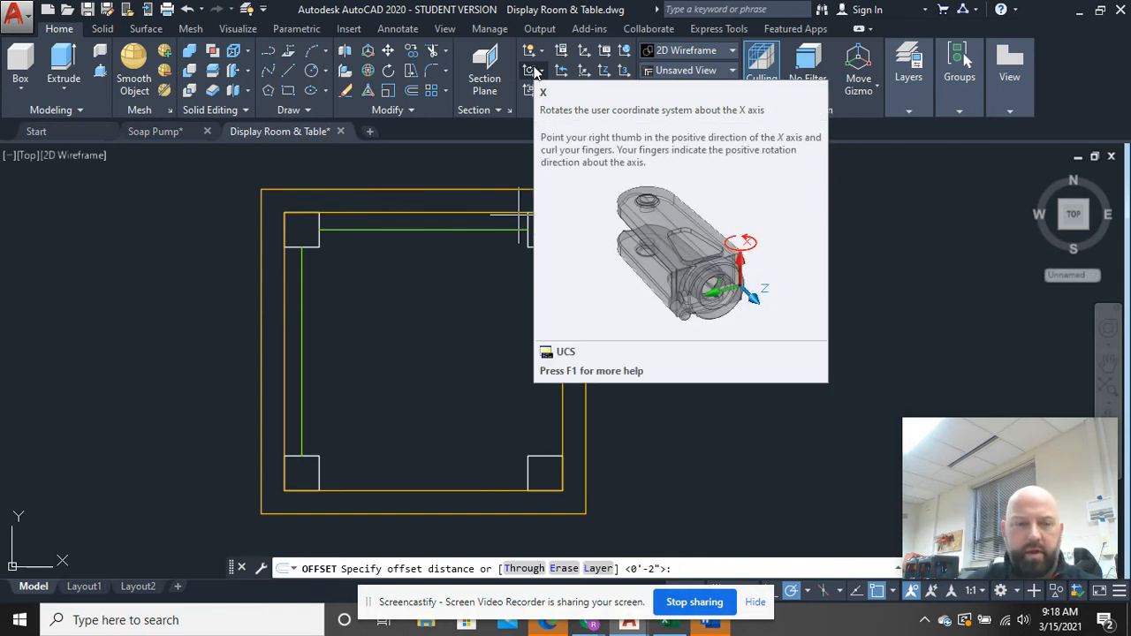
pyautogui.press('Escape')
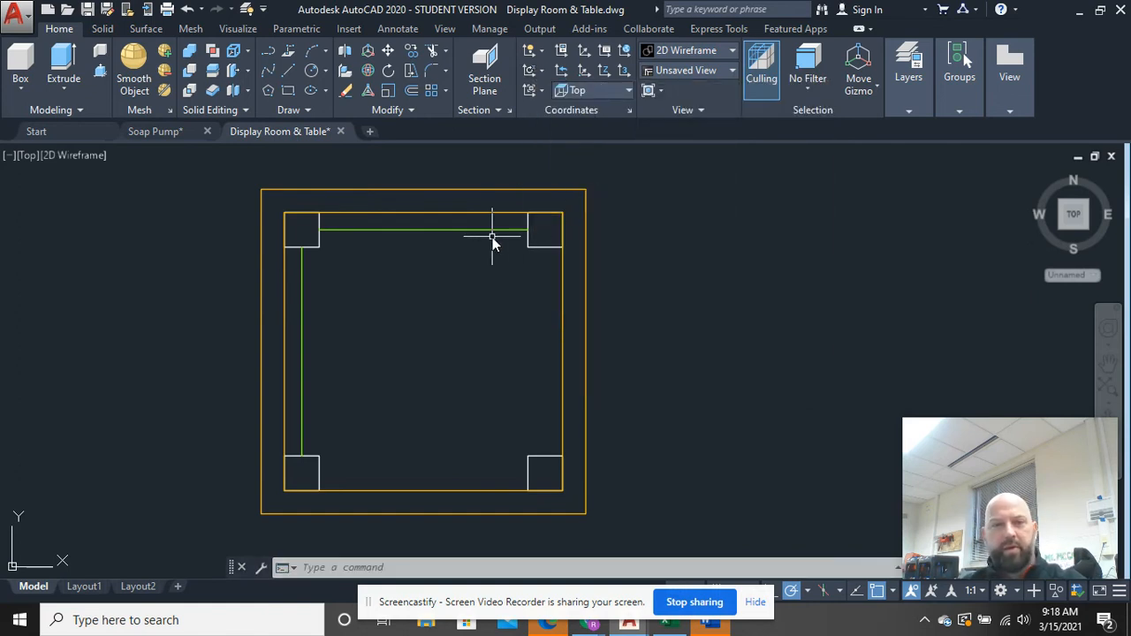
# - Delete the horizontal stretcher line between the two upper legs
pyautogui.click(492, 231)
pyautogui.press('Delete')
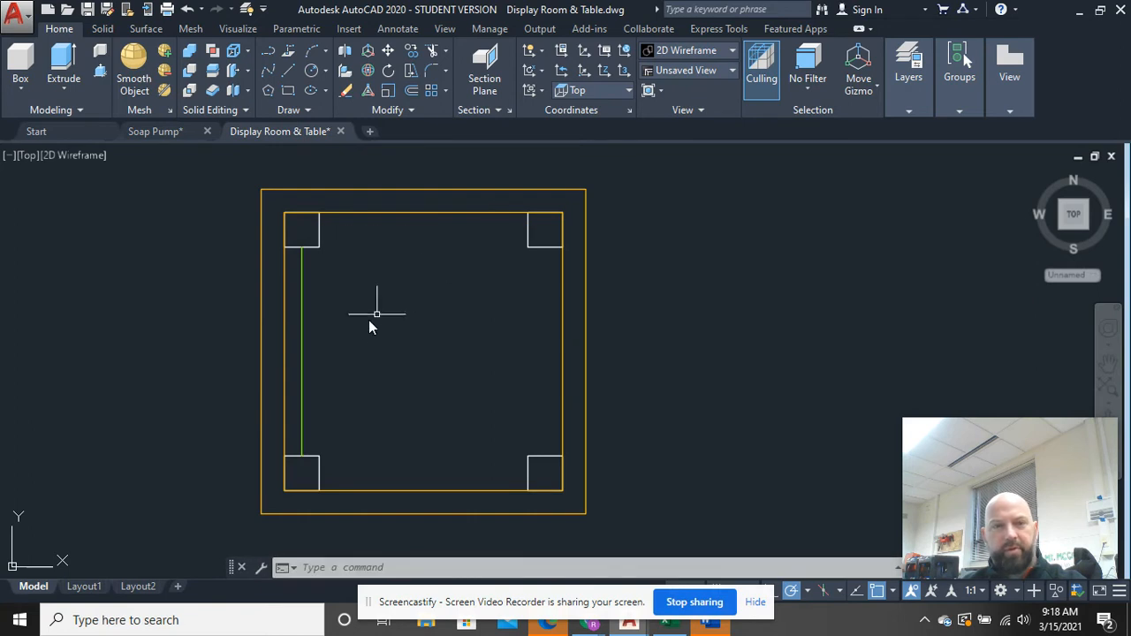
# - Offset the vertical stretcher line to both sides, placing each copy halfway between it and the side edges of the left legs
pyautogui.write('o')
pyautogui.press('space')
pyautogui.write('.')
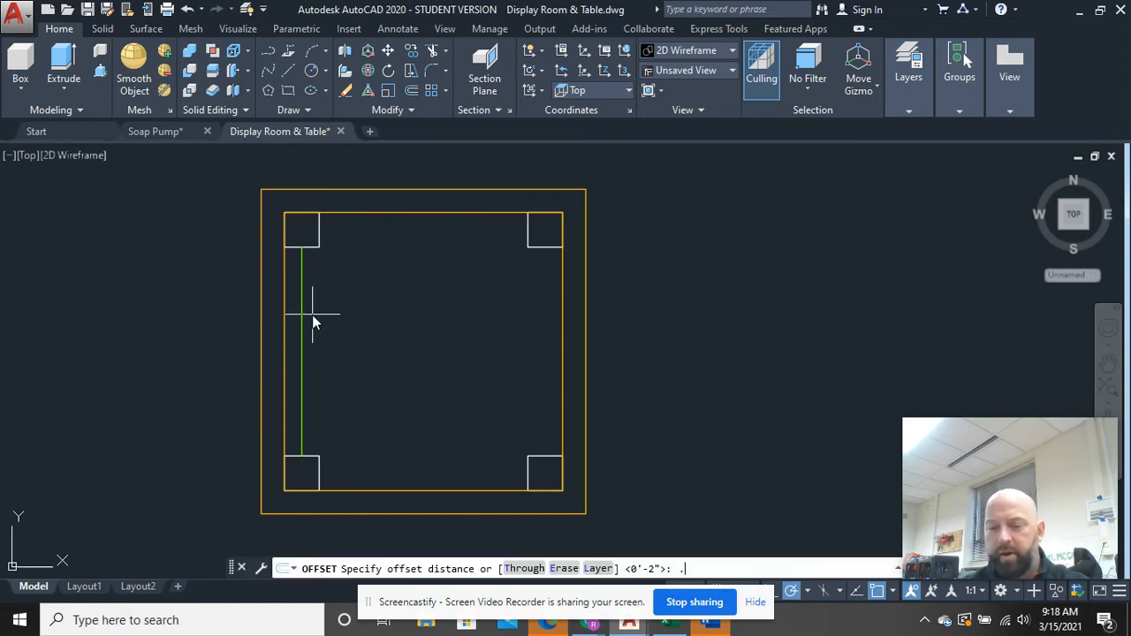
pyautogui.write('7')
pyautogui.press('Return')
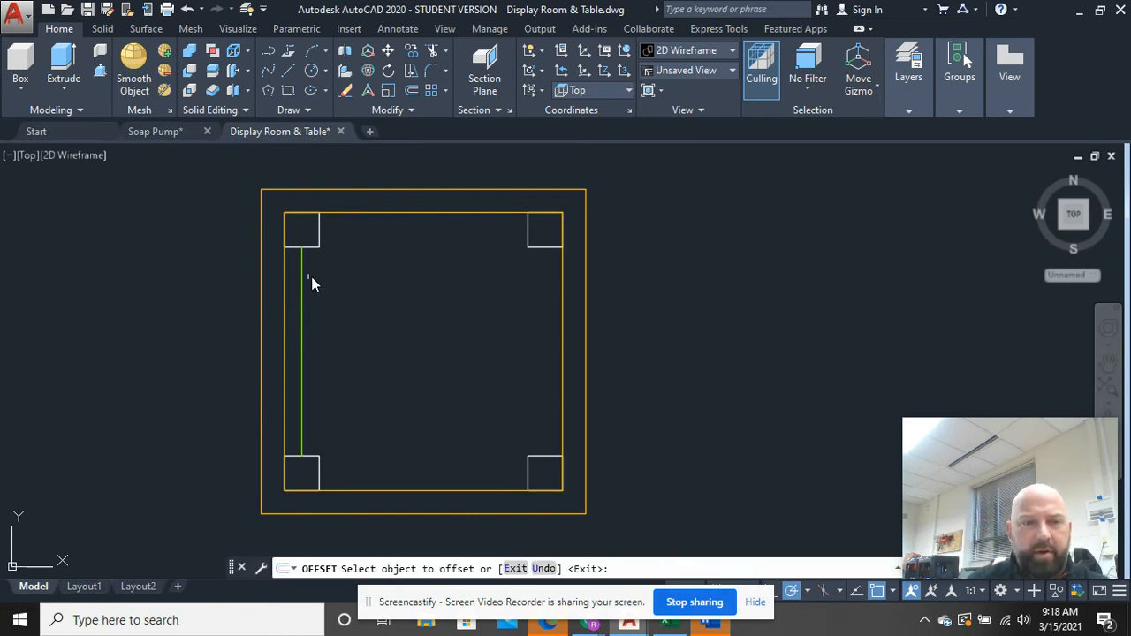
pyautogui.click(303, 284)
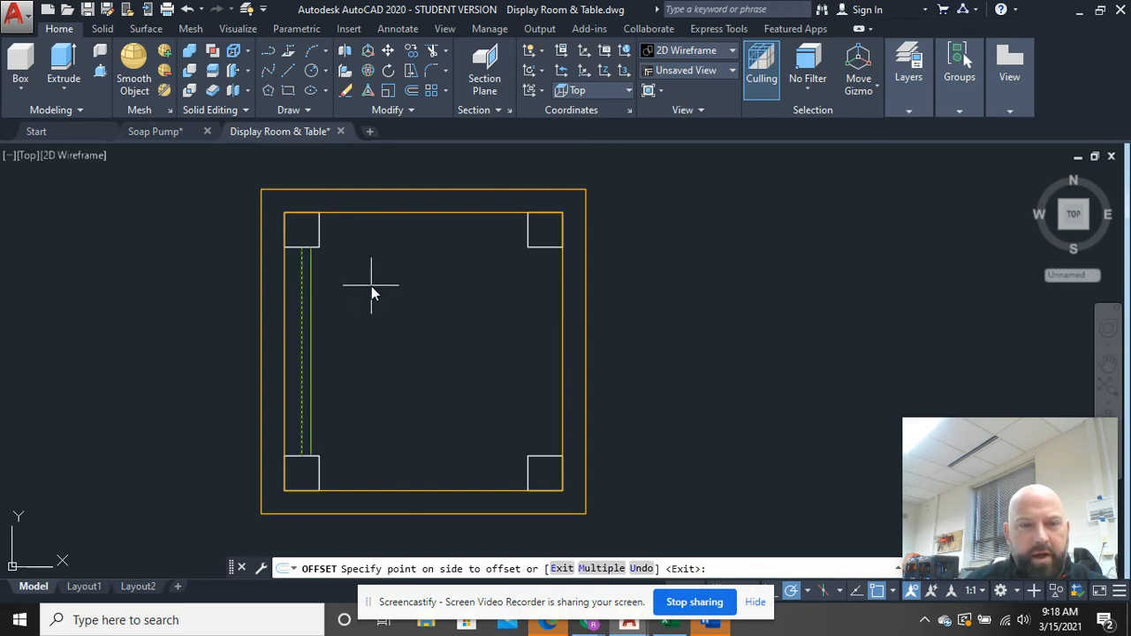
pyautogui.click(371, 285)
pyautogui.click(301, 289)
pyautogui.click(143, 281)
pyautogui.rightClick(199, 253)
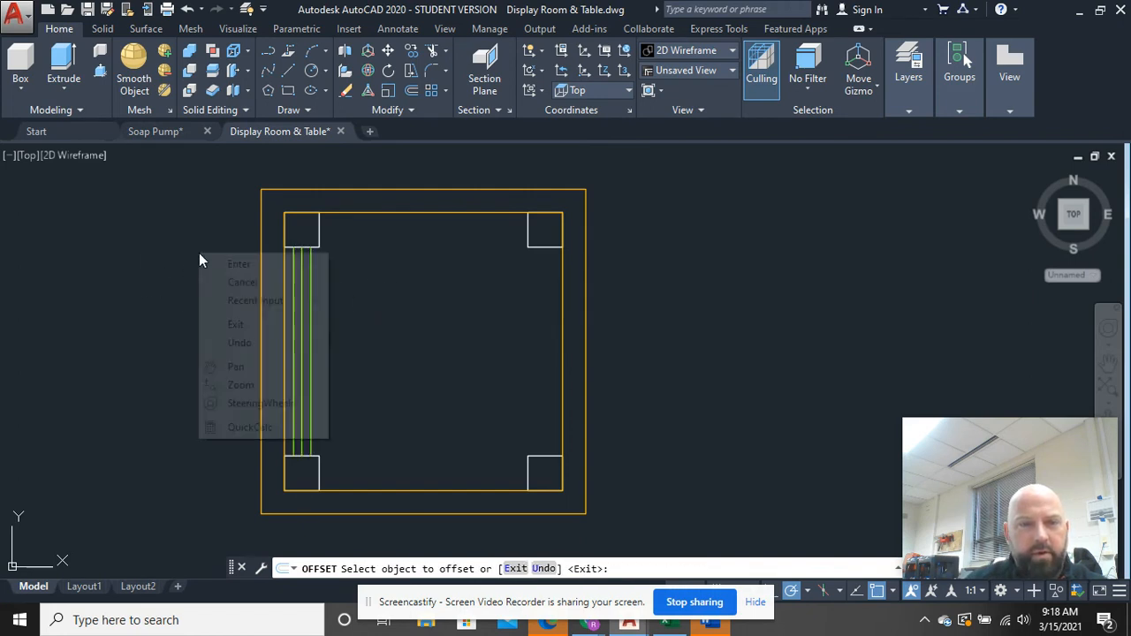
pyautogui.click(223, 263)
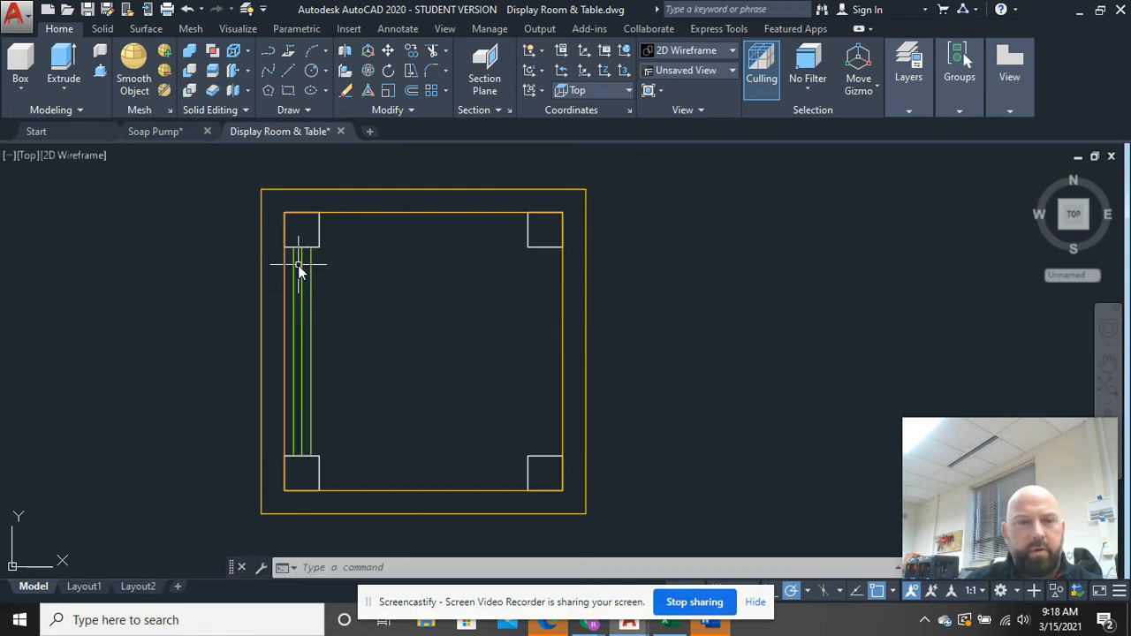
# - Delete the middle stretcher line and close the upper end of the two remaining lines with a short line along the leg edge
pyautogui.click(300, 261)
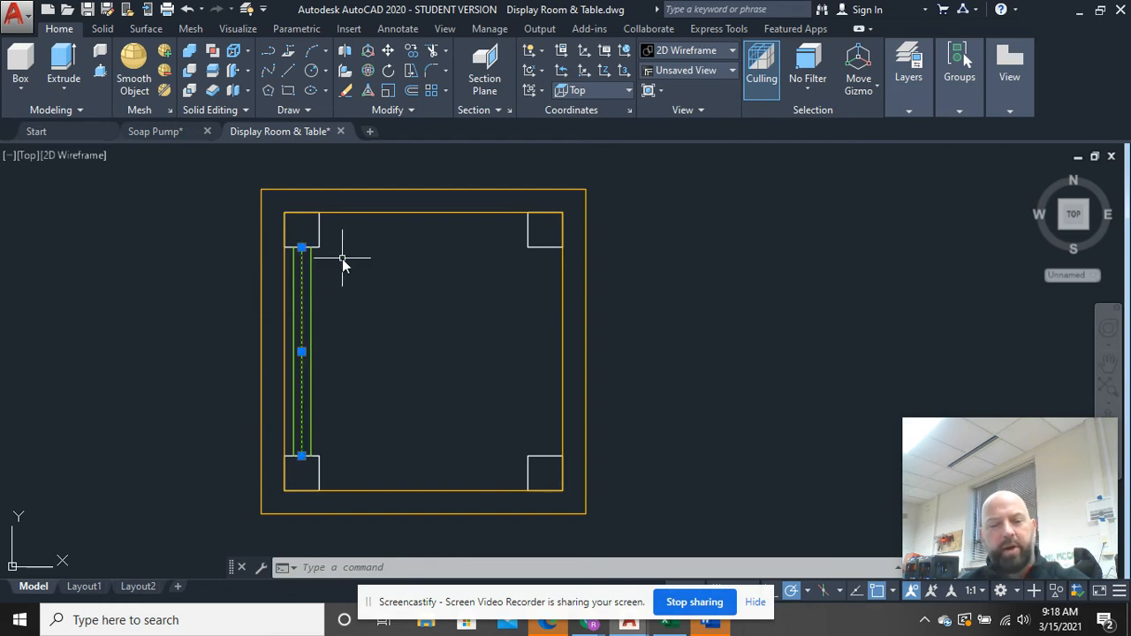
pyautogui.press('Escape')
pyautogui.scroll(4, 357, 274)
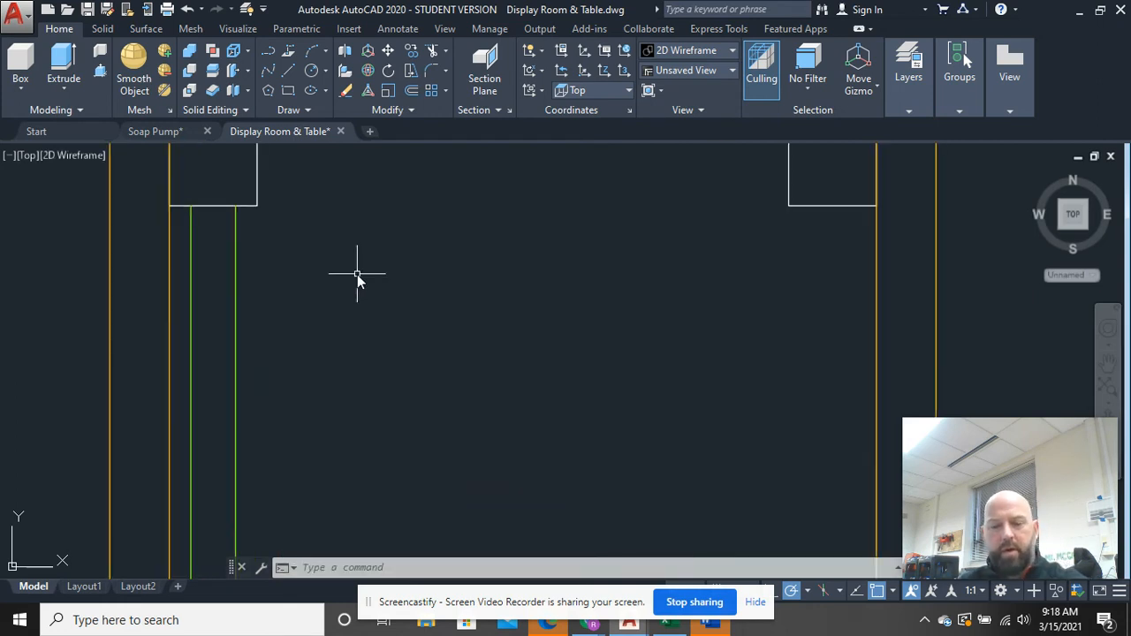
pyautogui.write('l')
pyautogui.press('Return')
pyautogui.click(191, 206)
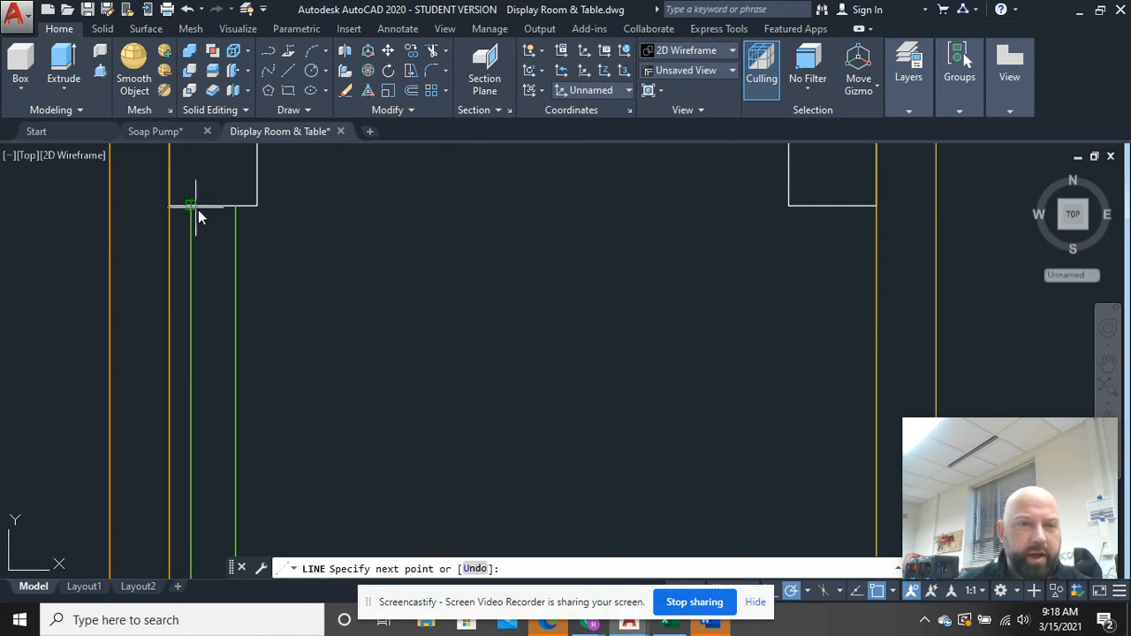
pyautogui.click(236, 206)
pyautogui.rightClick(326, 275)
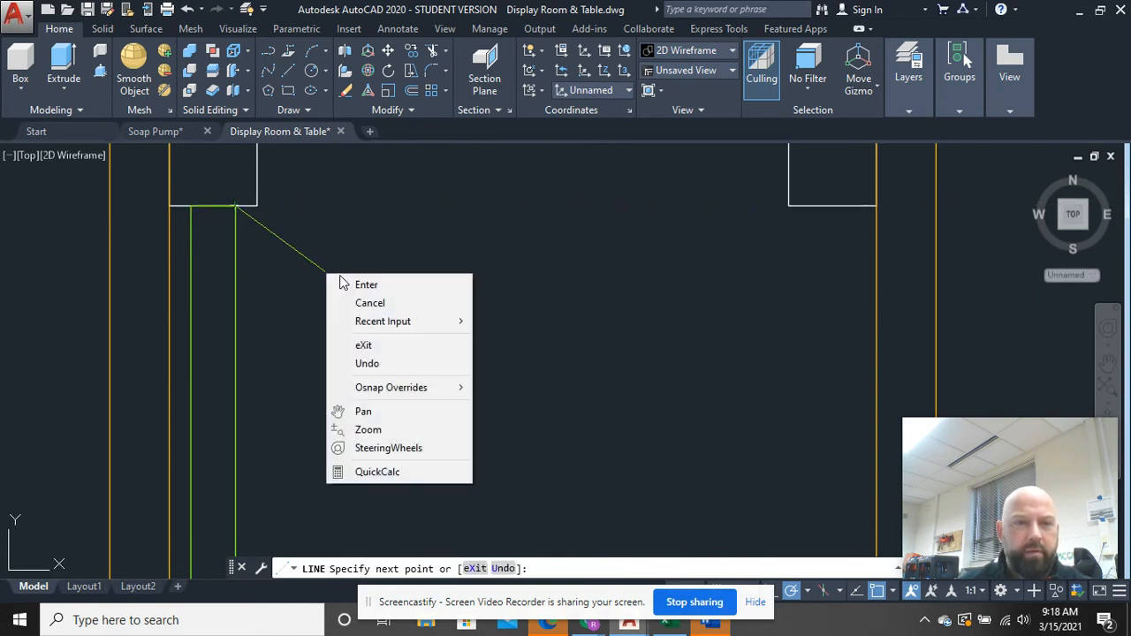
pyautogui.click(364, 285)
pyautogui.click(198, 206)
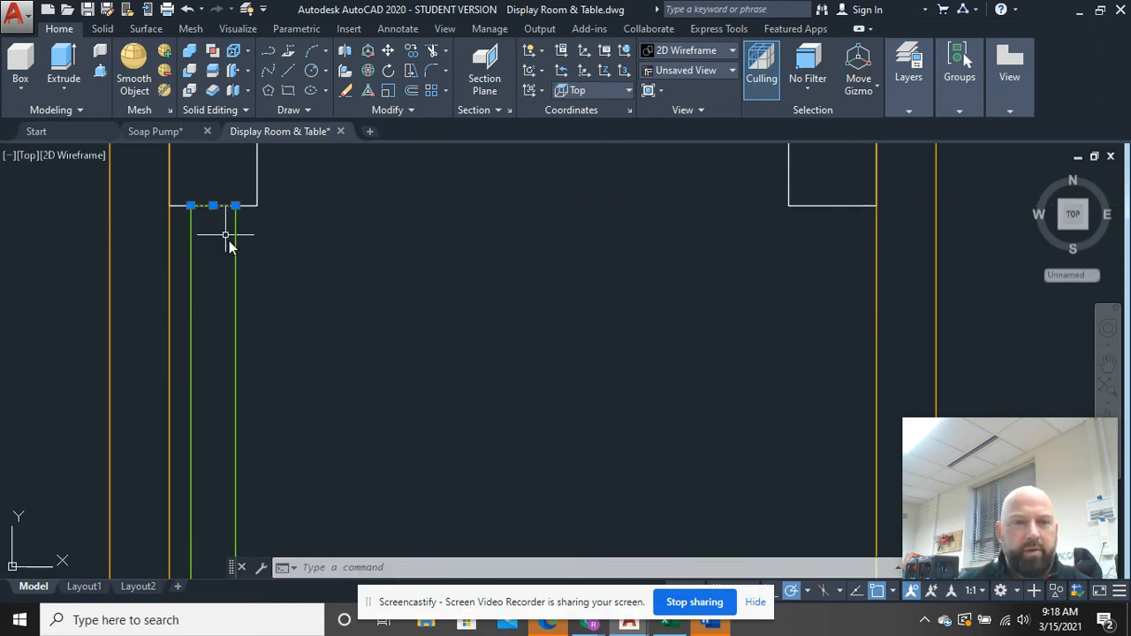
pyautogui.click(258, 279)
pyautogui.click(183, 260)
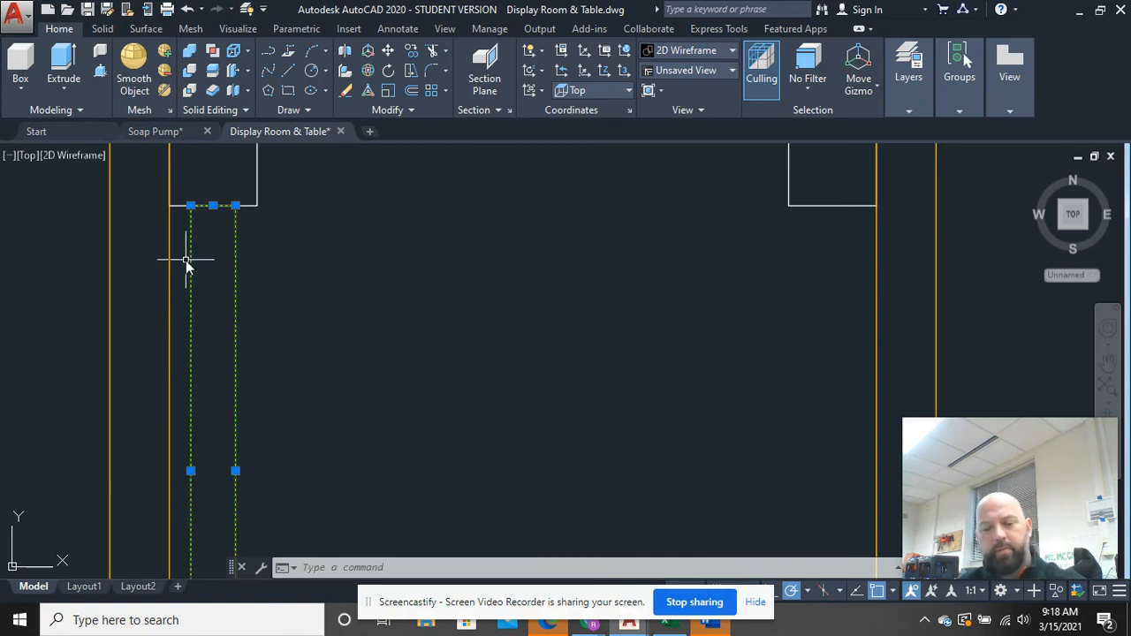
# - Draw a short line closing the lower end of the stretcher outline along the lower-left leg's upper edge
pyautogui.scroll(-4, 206, 265)
pyautogui.moveTo(229, 379); pyautogui.dragTo(288, 339, button='middle')
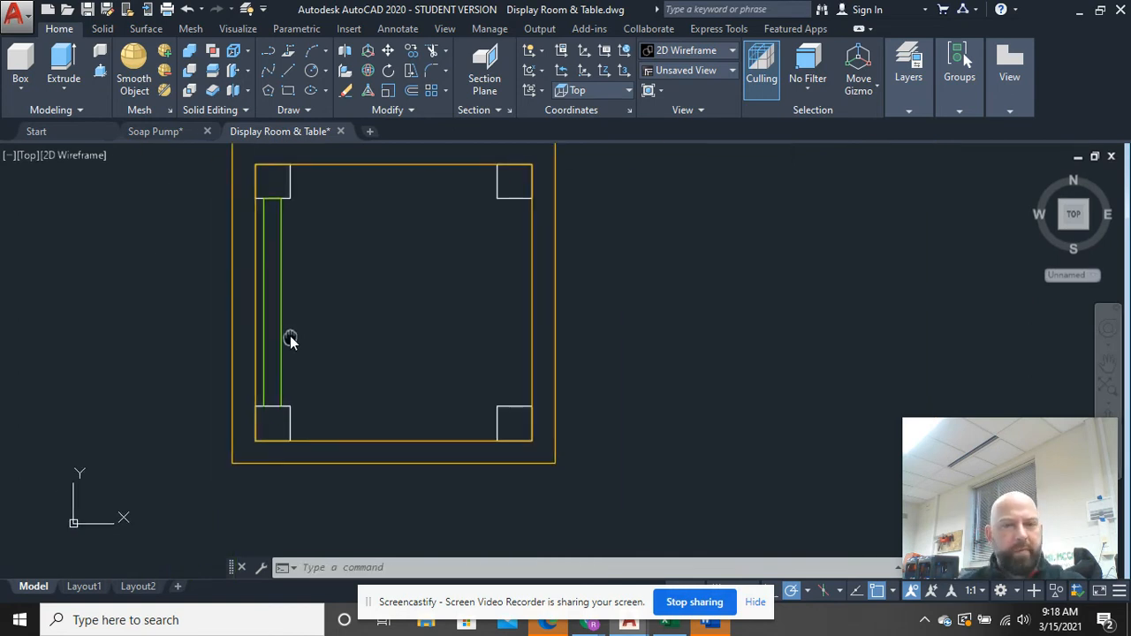
pyautogui.scroll(4, 263, 369)
pyautogui.write('l')
pyautogui.press('Return')
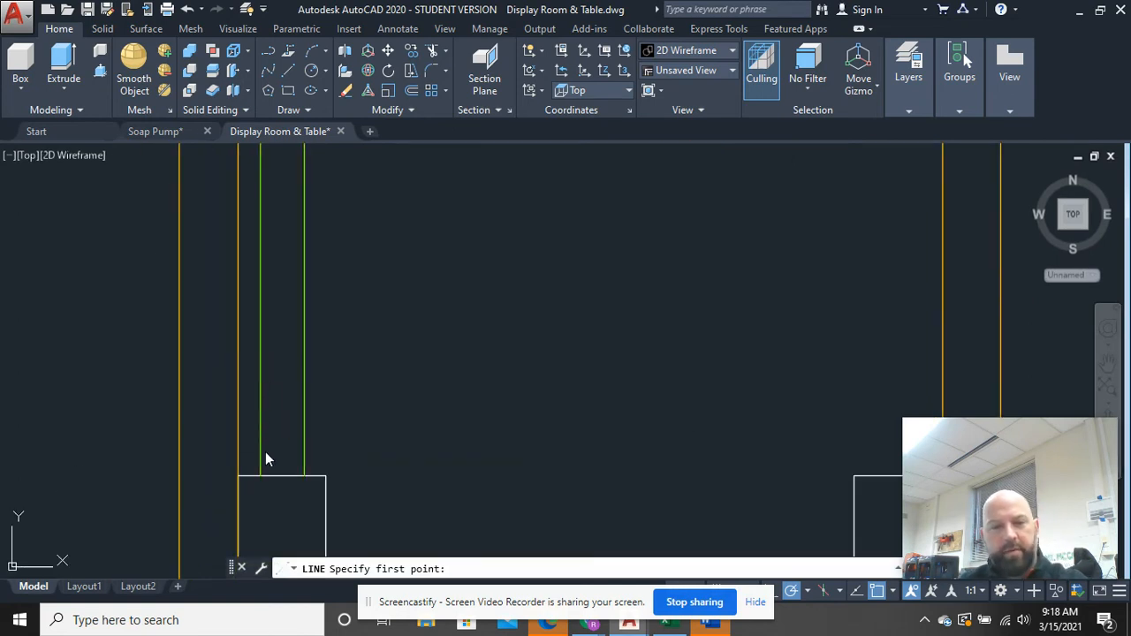
pyautogui.click(300, 476)
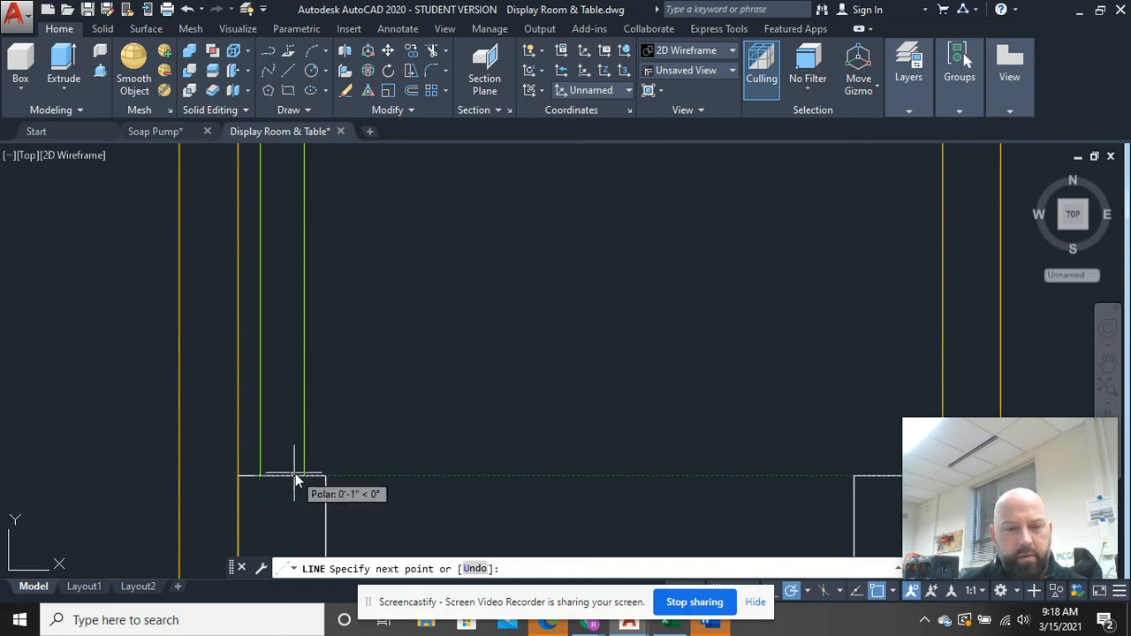
pyautogui.rightClick(447, 393)
pyautogui.click(450, 396)
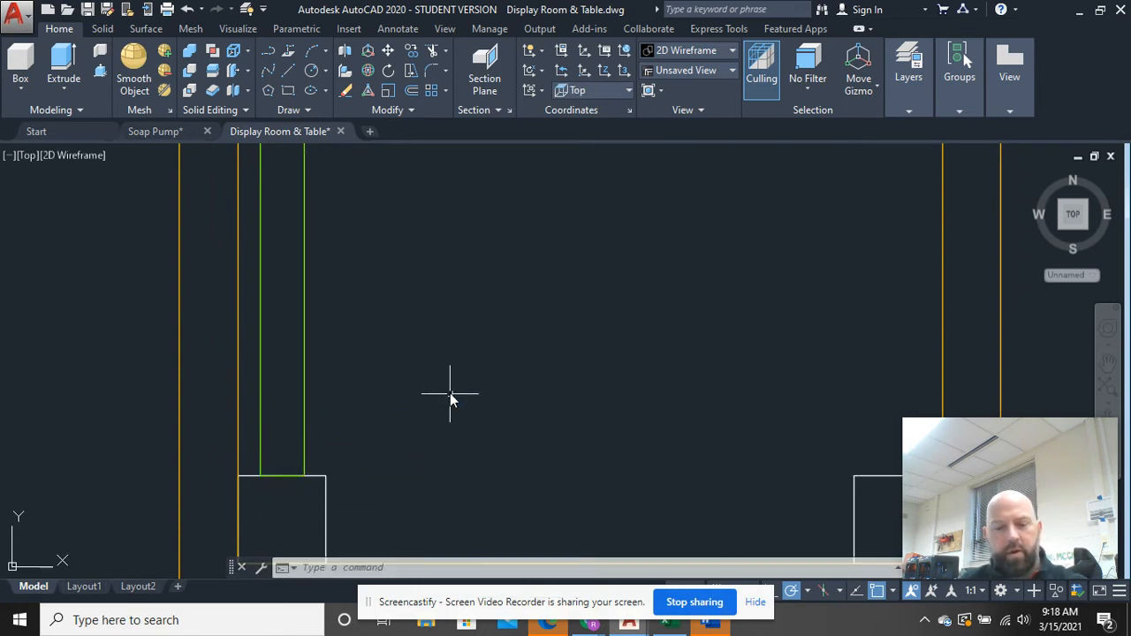
# - Join the four lines of the left stretcher outline into one closed polyline
pyautogui.write('j')
pyautogui.press('Return')
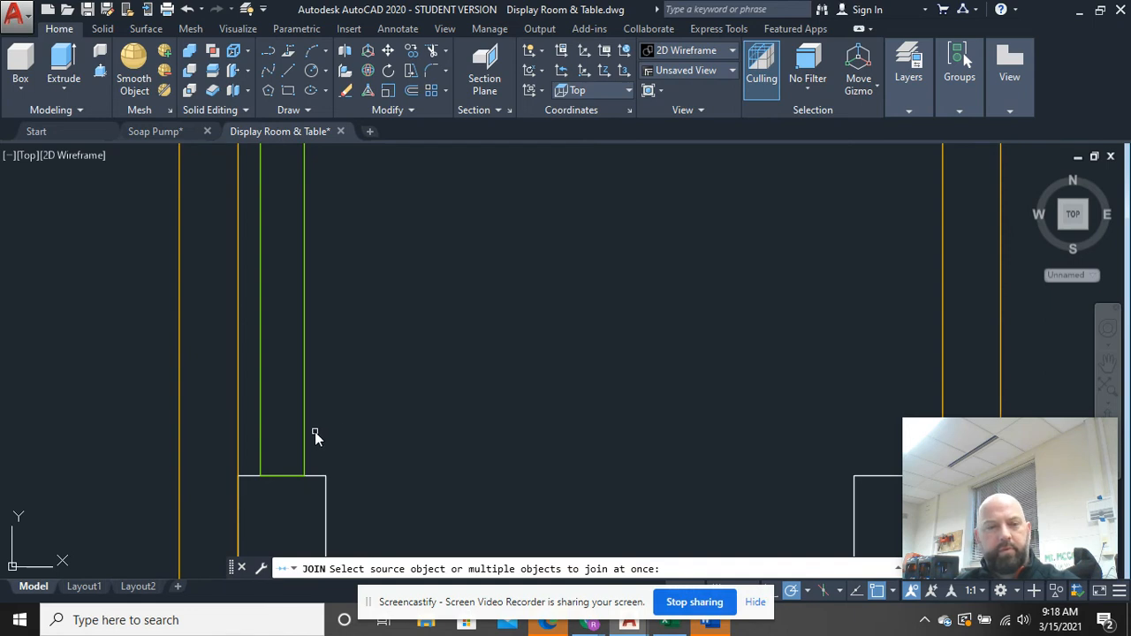
pyautogui.click(304, 432)
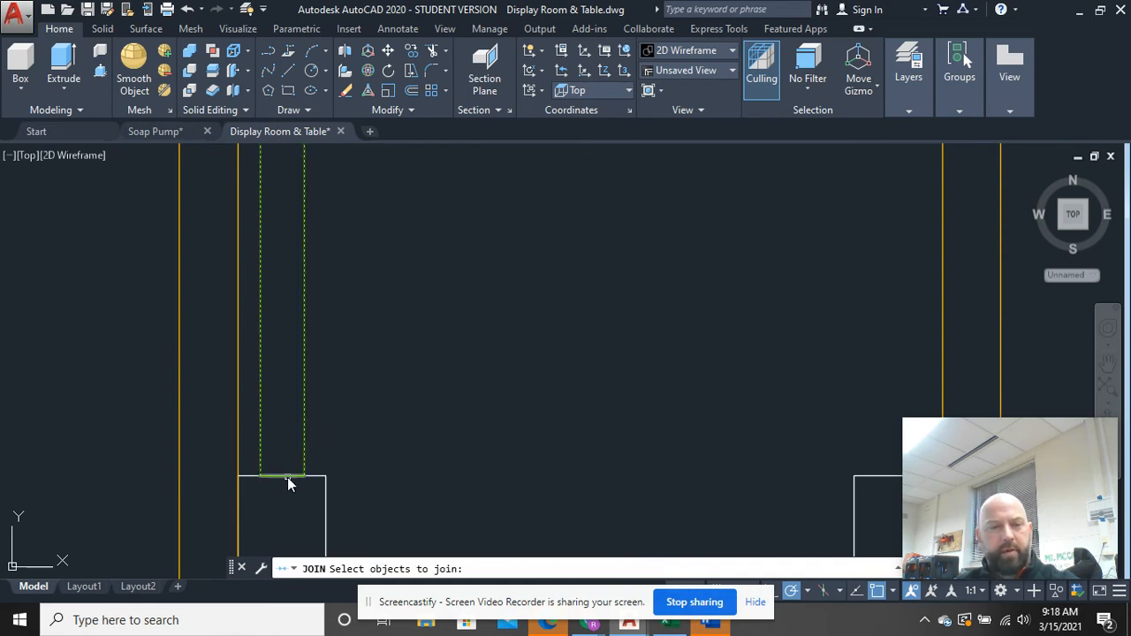
pyautogui.click(287, 477)
pyautogui.rightClick(427, 396)
# - Copy the left stretcher rectangle from its right edge's midpoint to the empty area just right of the table outline
pyautogui.scroll(-5, 425, 409)
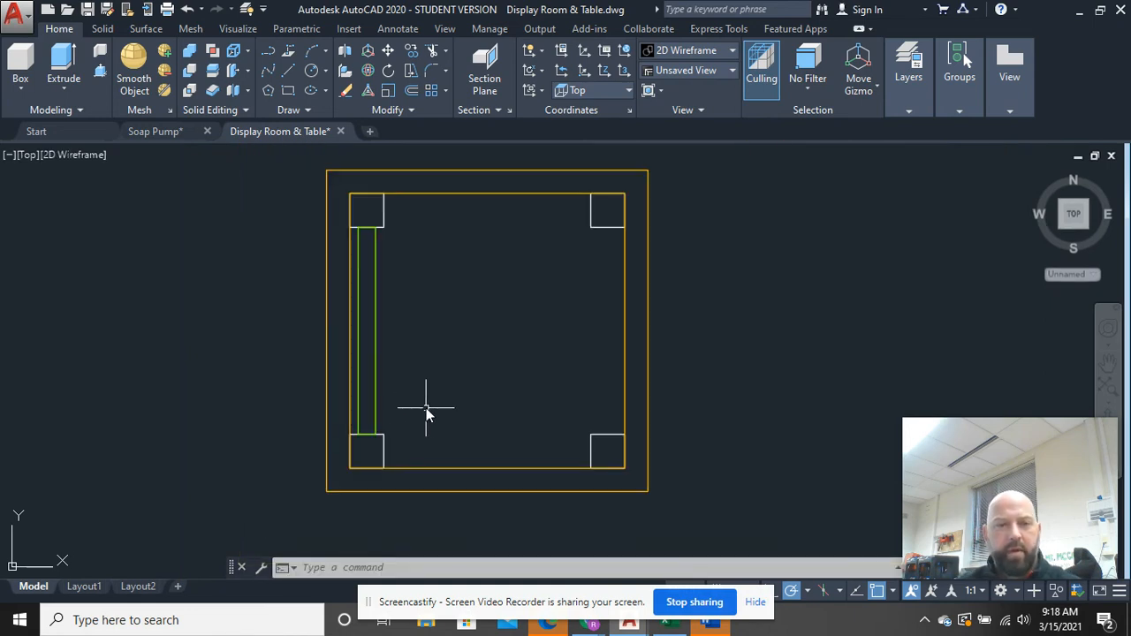
pyautogui.click(421, 406)
pyautogui.click(362, 347)
pyautogui.rightClick(413, 344)
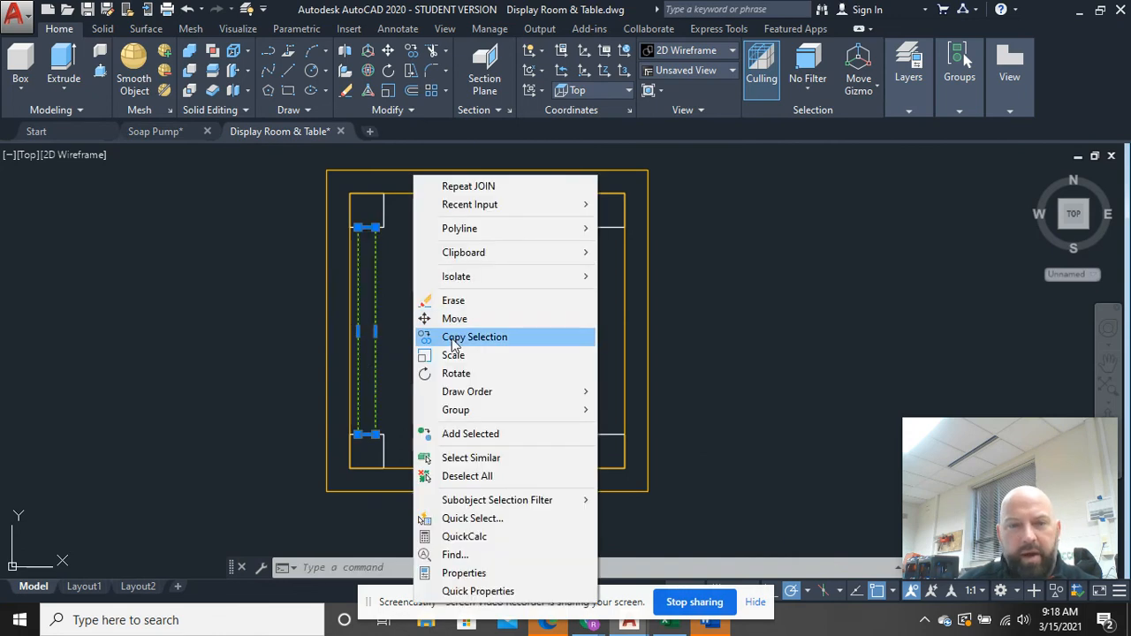
pyautogui.click(453, 343)
pyautogui.click(376, 330)
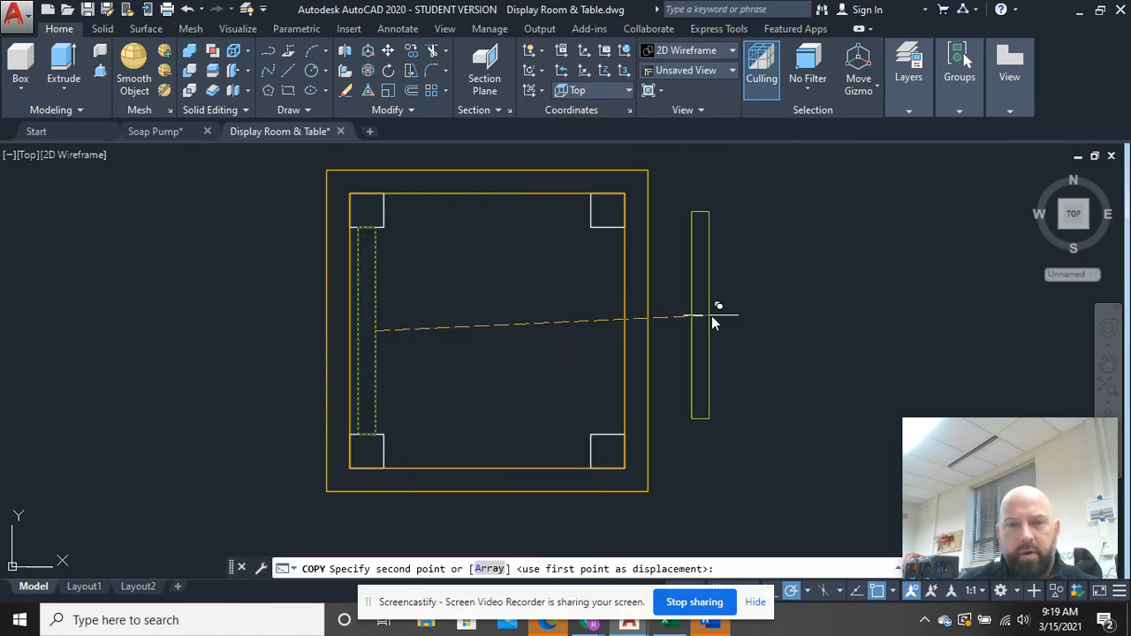
pyautogui.click(726, 323)
pyautogui.rightClick(765, 312)
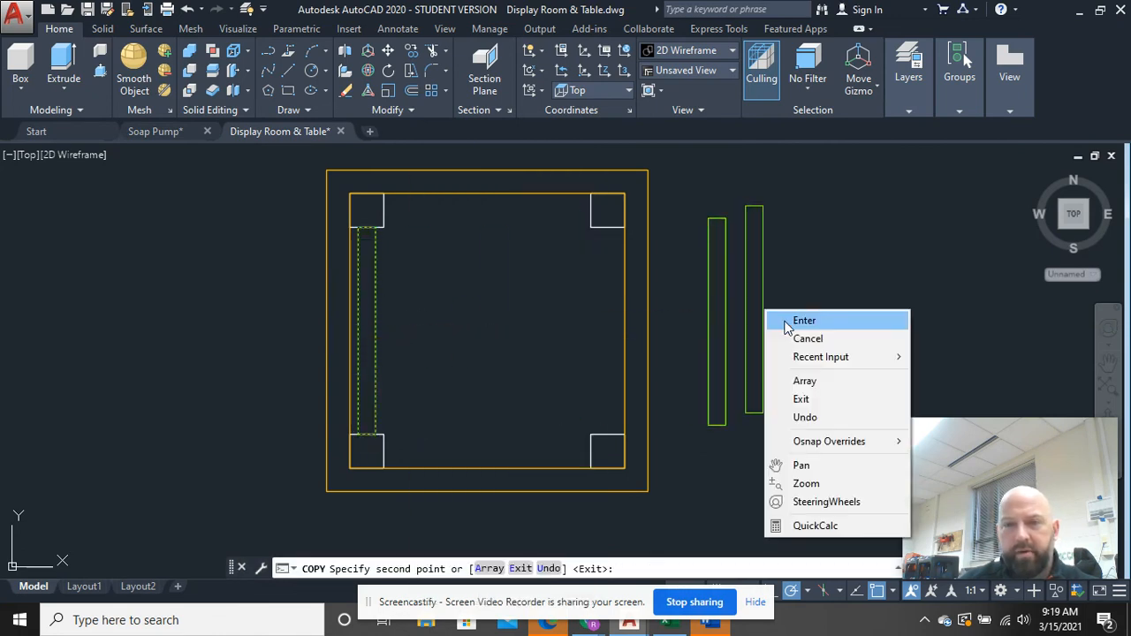
pyautogui.click(805, 321)
# - Rotate the copied stretcher rectangle beside the table a quarter turn so it lies horizontally
pyautogui.click(774, 473)
pyautogui.click(714, 398)
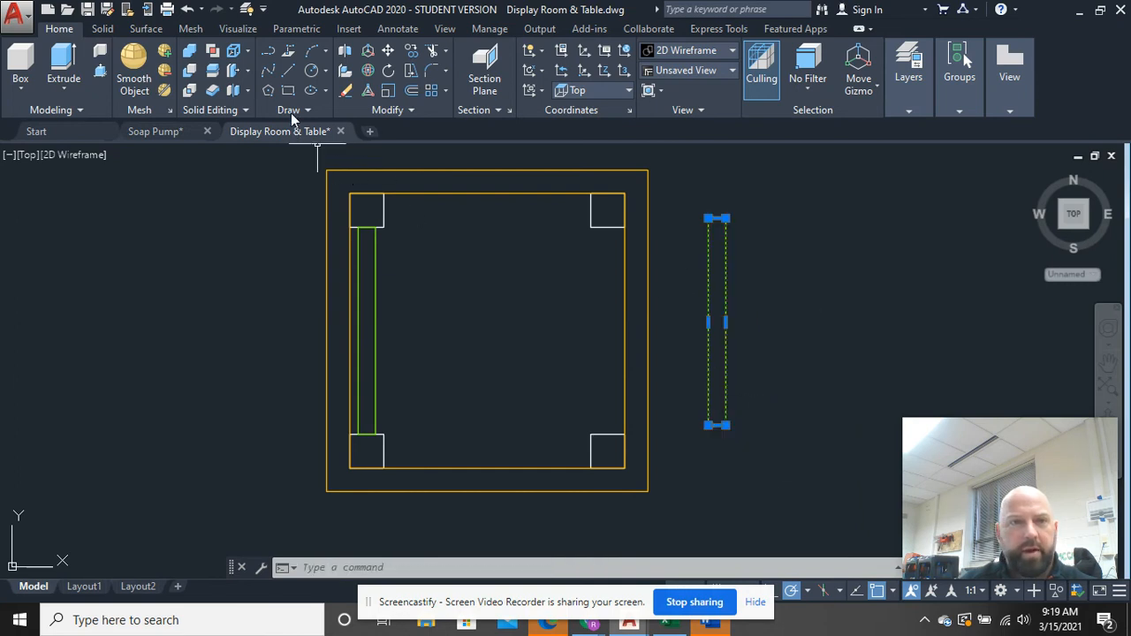
pyautogui.click(390, 73)
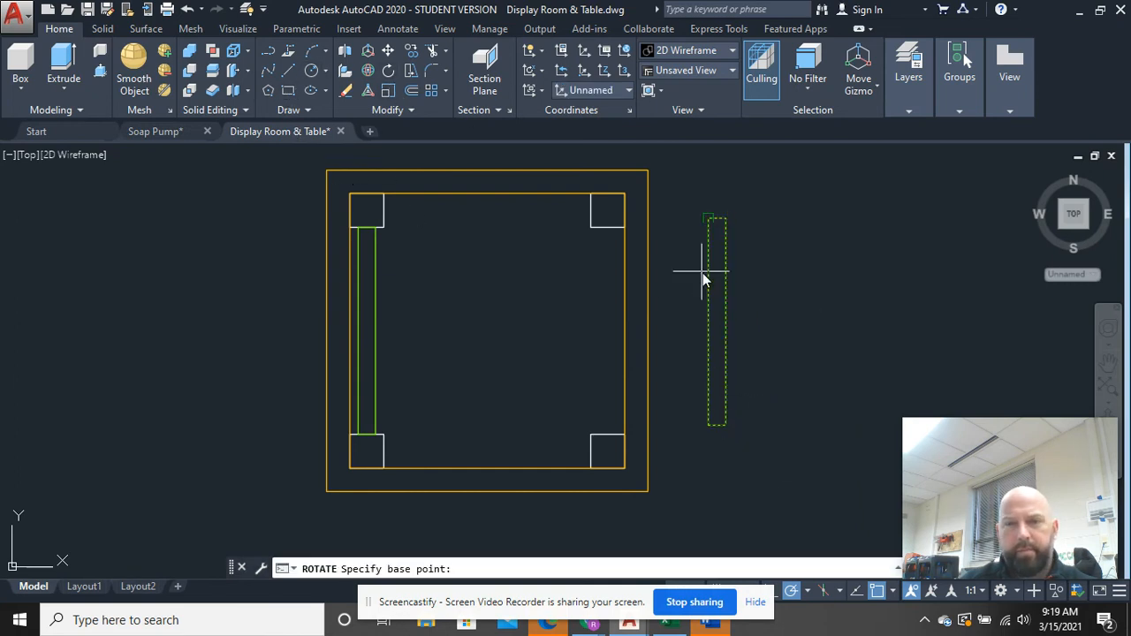
pyautogui.click(747, 304)
pyautogui.click(747, 351)
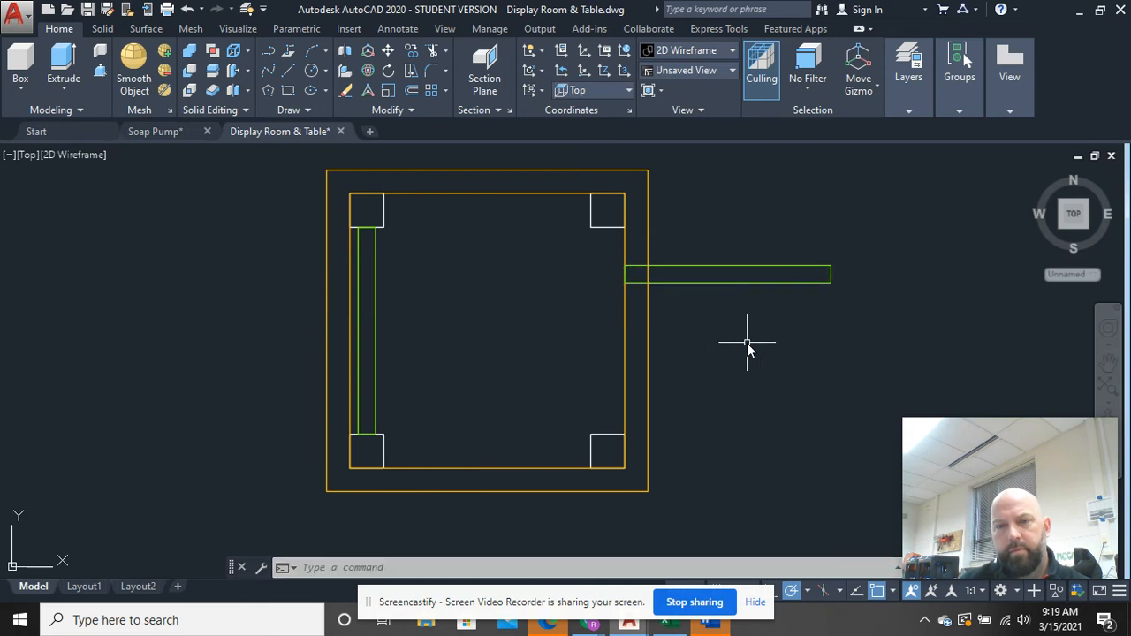
# - Copy the horizontal stretcher from its right end to the empty space just above it
pyautogui.click(839, 323)
pyautogui.click(778, 260)
pyautogui.rightClick(786, 262)
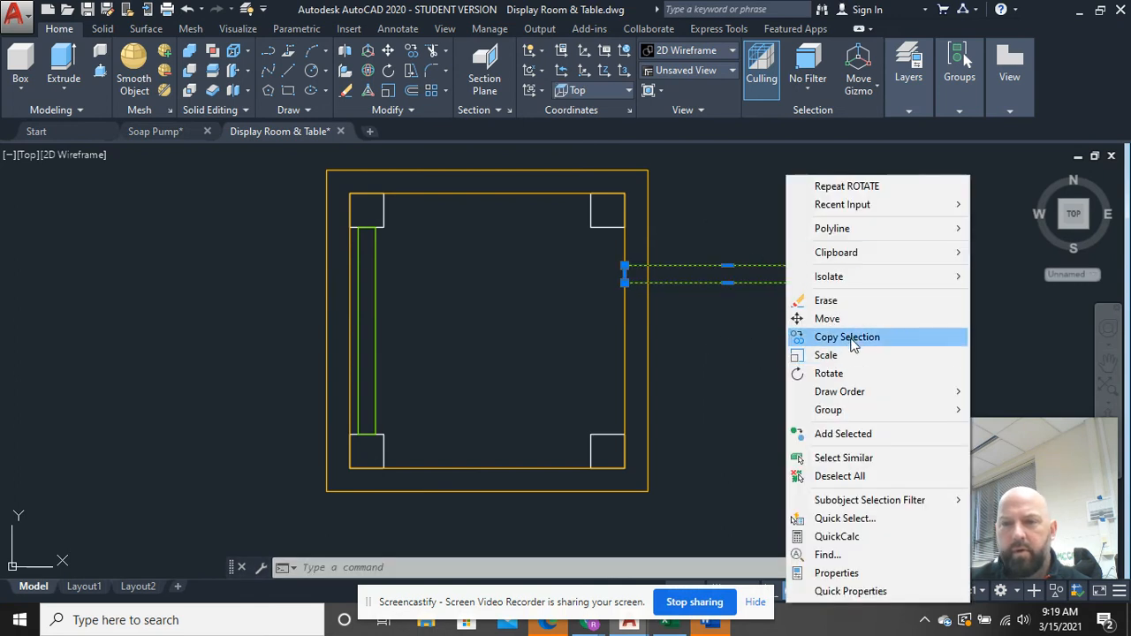
pyautogui.click(851, 337)
pyautogui.click(827, 275)
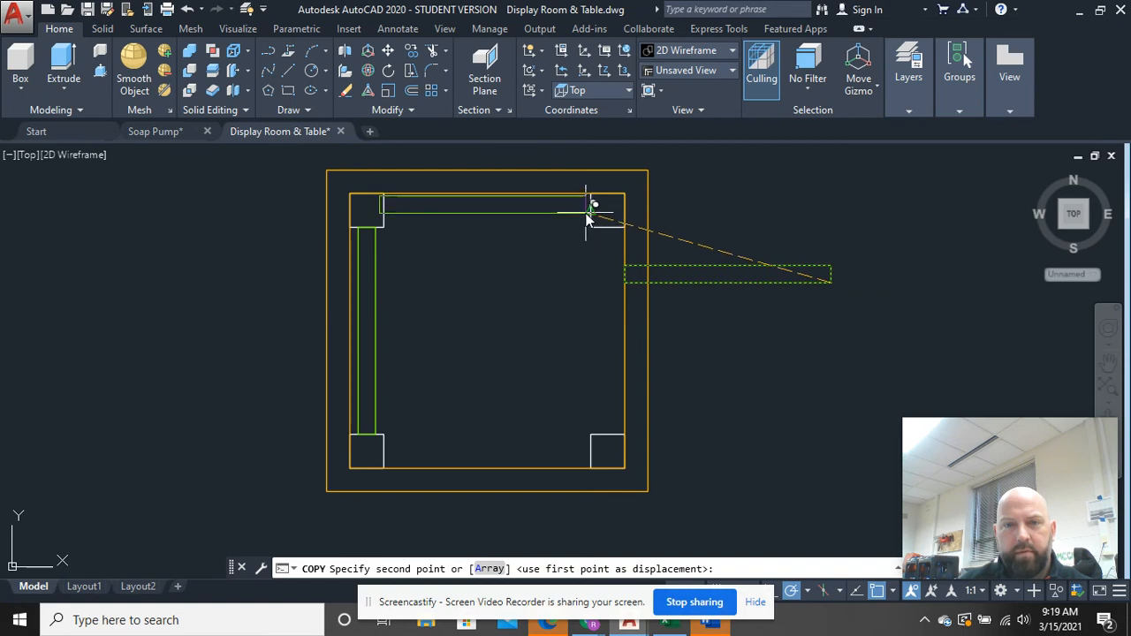
pyautogui.click(807, 222)
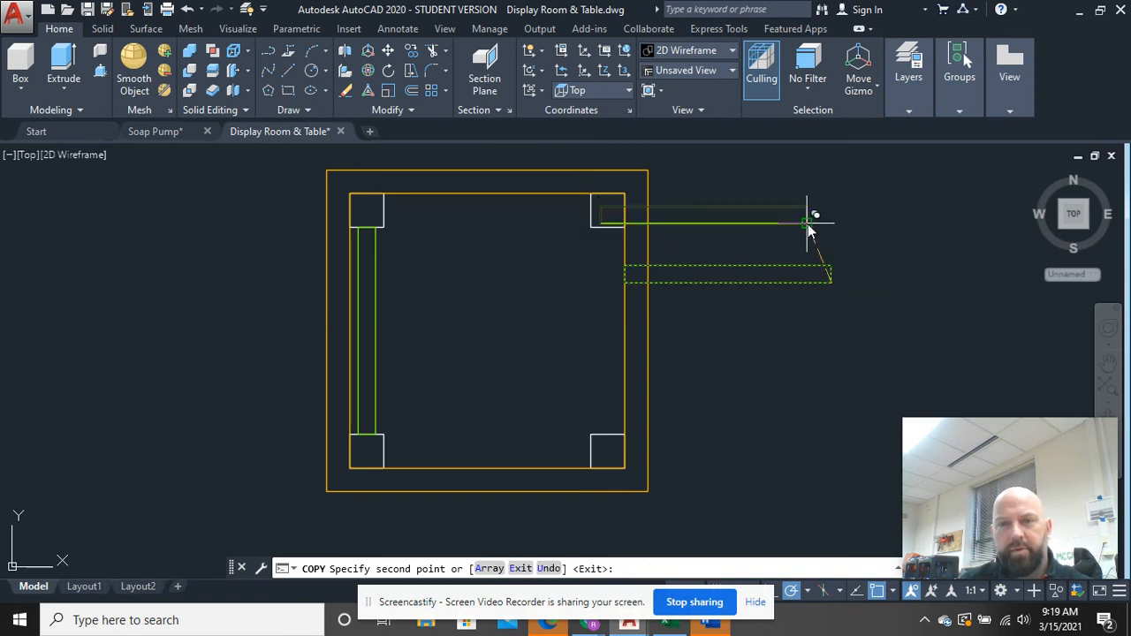
pyautogui.rightClick(853, 252)
pyautogui.click(857, 258)
# - Move the upper horizontal stretcher by its right end onto the inner edge of the upper-right leg
pyautogui.click(851, 253)
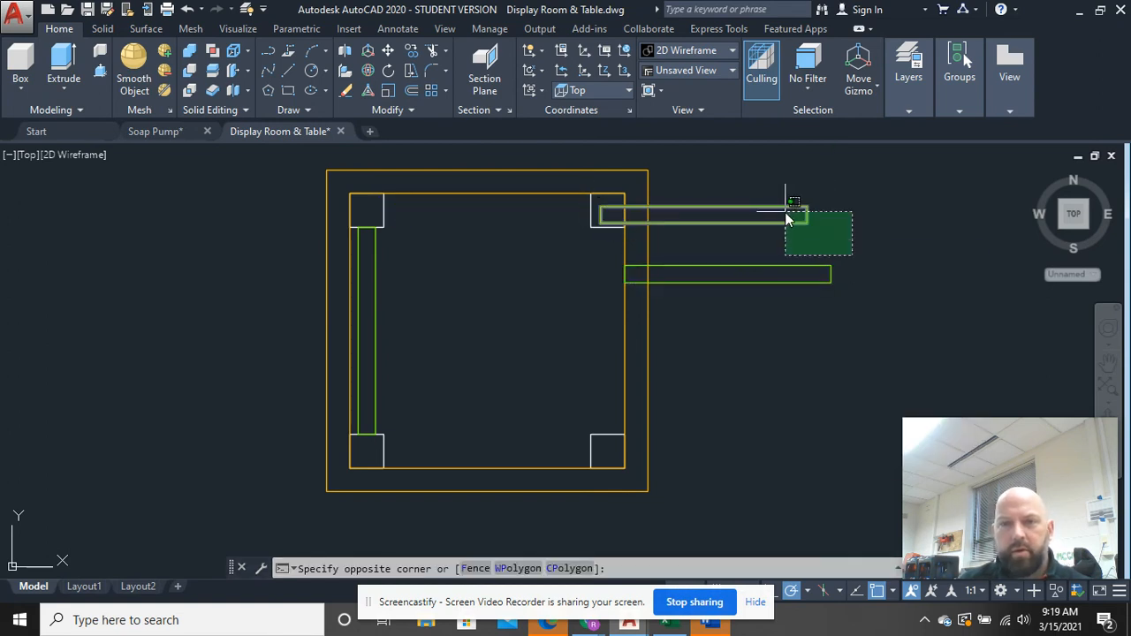
pyautogui.click(788, 209)
pyautogui.rightClick(817, 213)
pyautogui.click(852, 319)
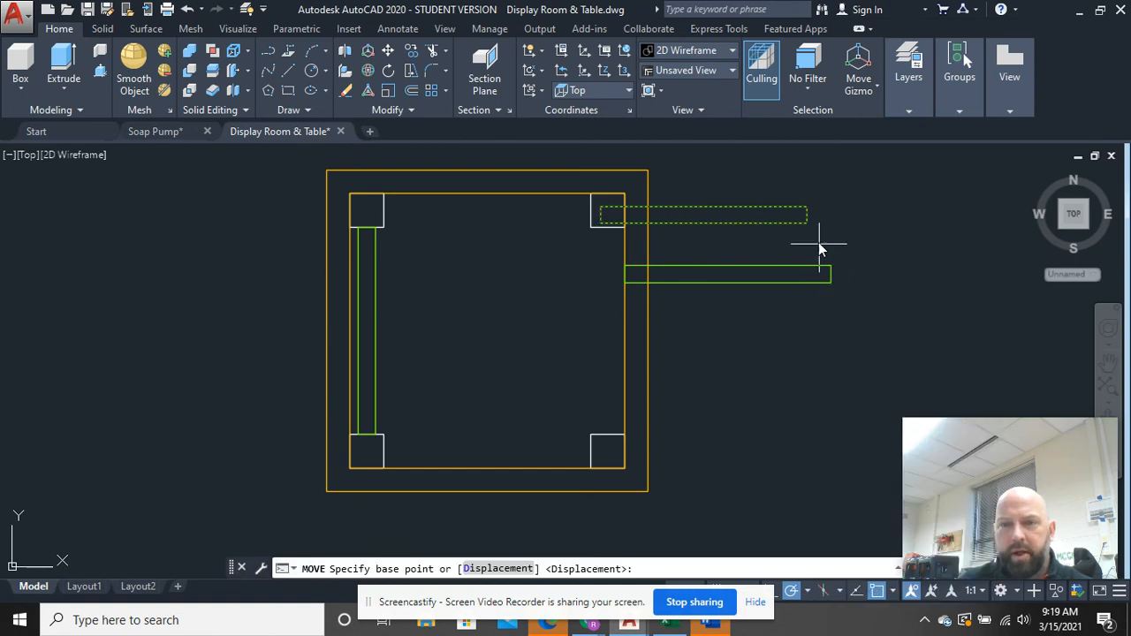
pyautogui.click(805, 217)
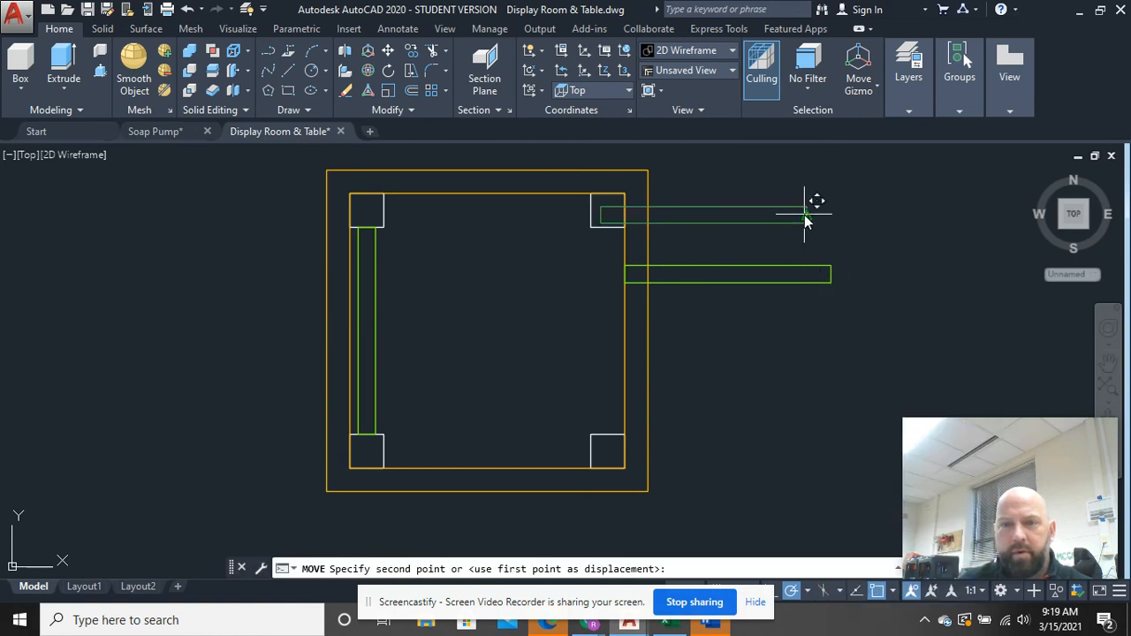
pyautogui.click(593, 215)
# - Centre the top stretcher on the legs by moving its right-end midpoint to the midpoint of the upper-right leg's inner edge
pyautogui.scroll(5, 452, 243)
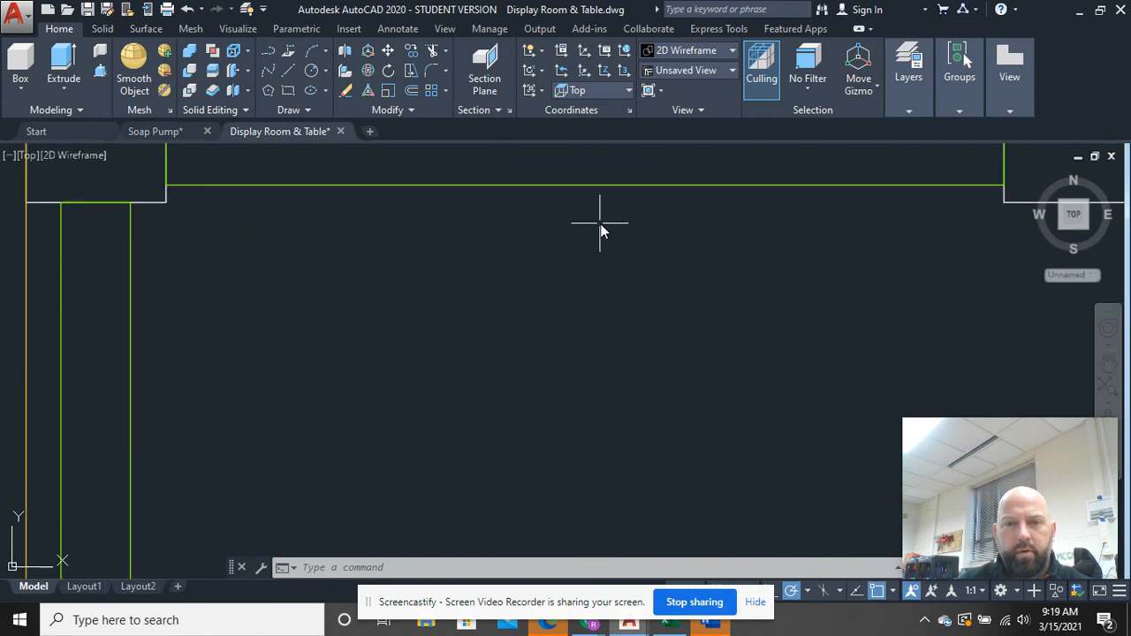
pyautogui.moveTo(598, 227); pyautogui.dragTo(417, 412, button='middle')
pyautogui.click(719, 398)
pyautogui.click(632, 327)
pyautogui.rightClick(632, 326)
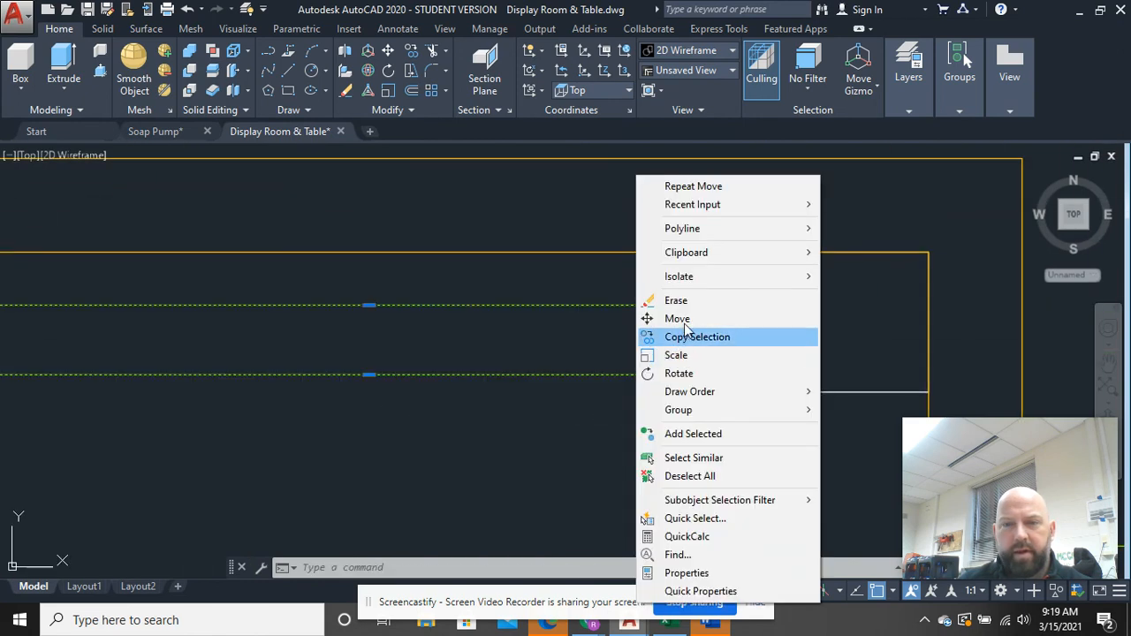
pyautogui.click(748, 320)
pyautogui.click(790, 339)
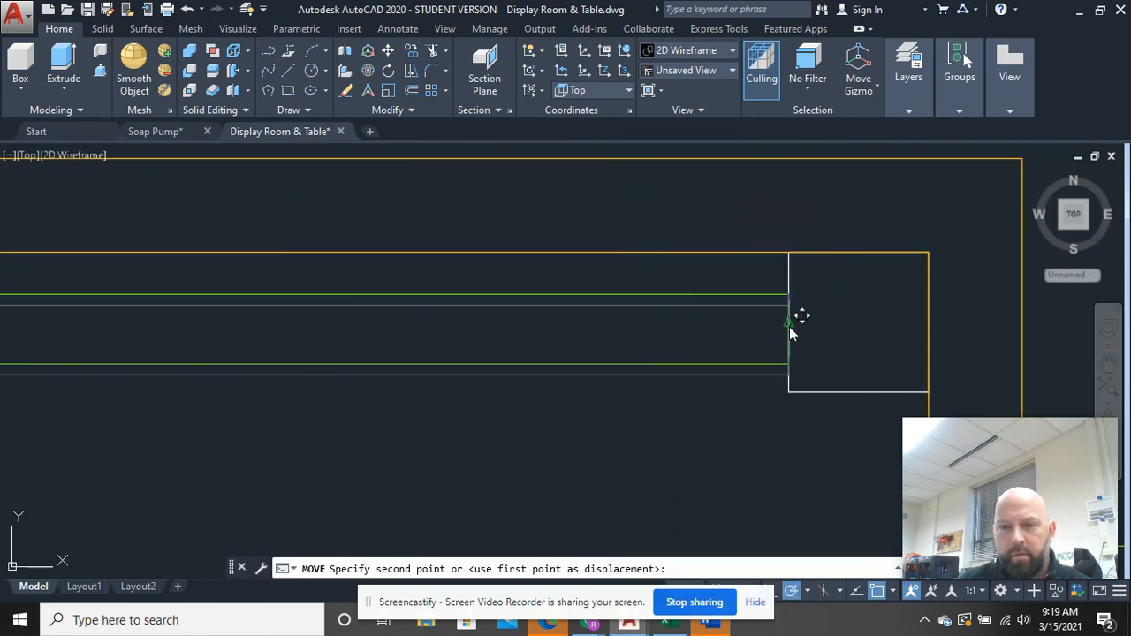
pyautogui.click(799, 382)
# - Move the remaining horizontal stretcher by its right-end midpoint to the midpoint of the lower-right leg's inner edge
pyautogui.scroll(-3, 799, 407)
pyautogui.moveTo(798, 424); pyautogui.dragTo(667, 325, button='middle')
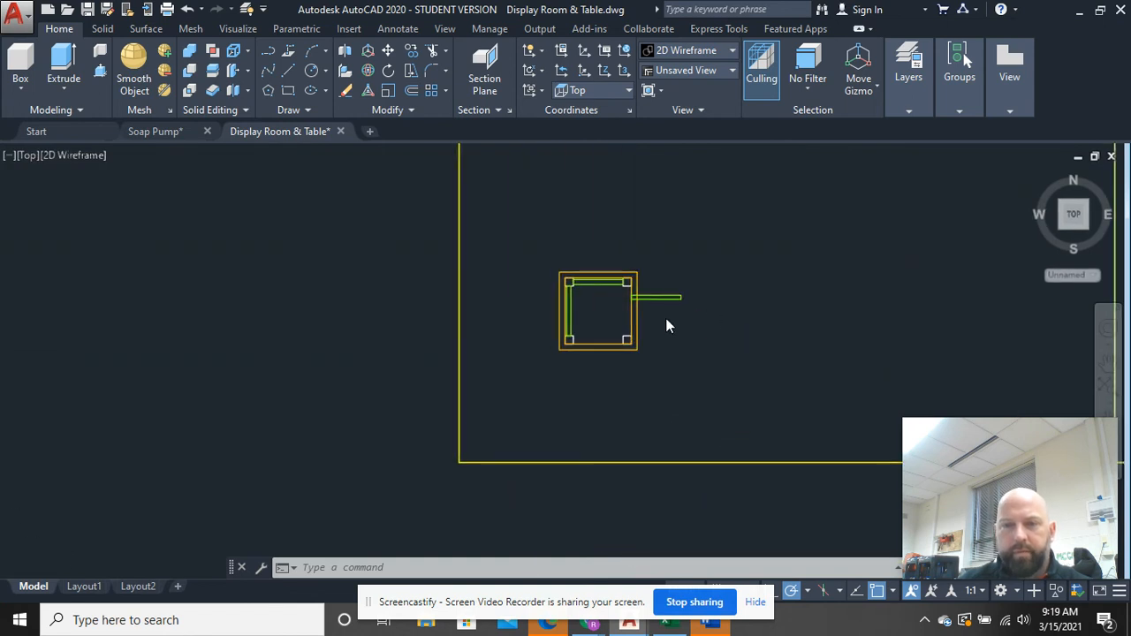
pyautogui.click(715, 318)
pyautogui.click(695, 265)
pyautogui.rightClick(683, 252)
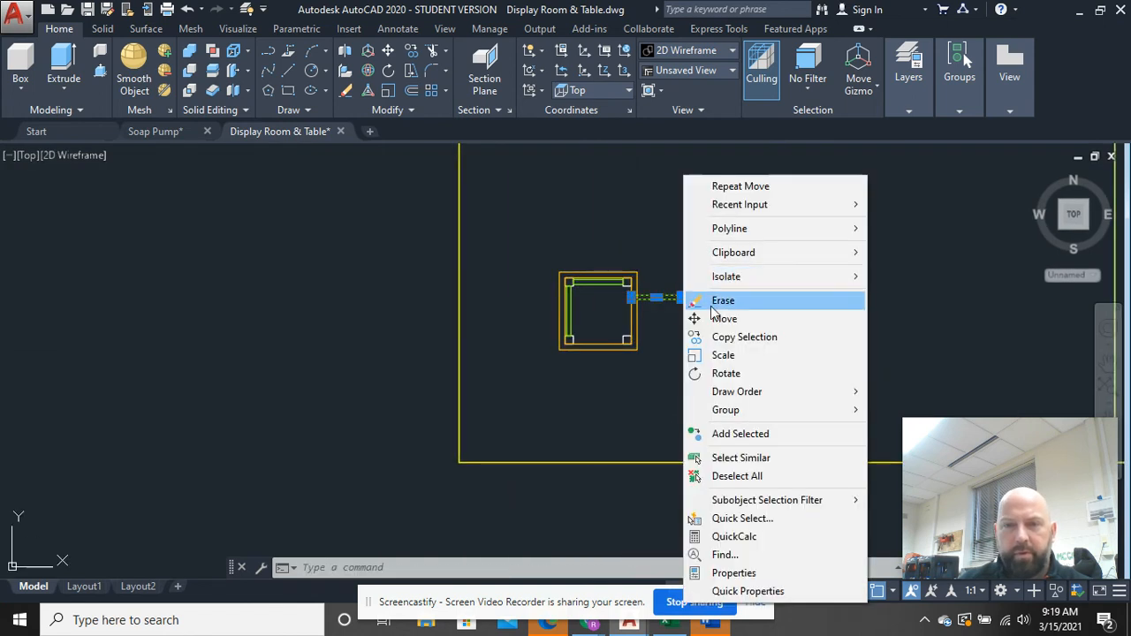
pyautogui.click(723, 319)
pyautogui.scroll(7, 638, 313)
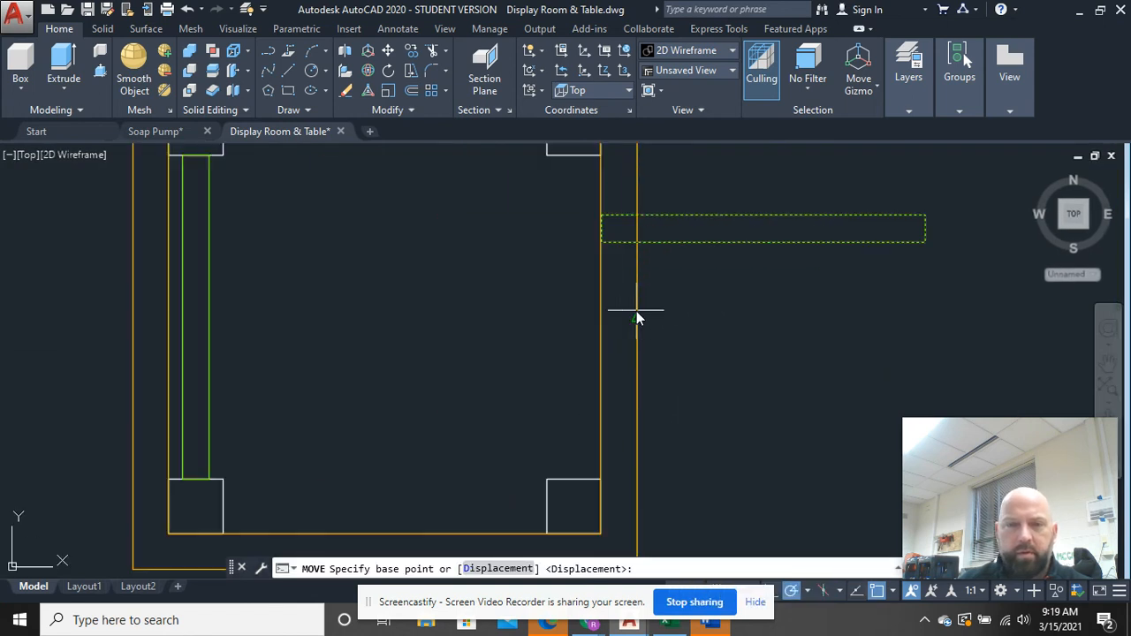
pyautogui.click(925, 231)
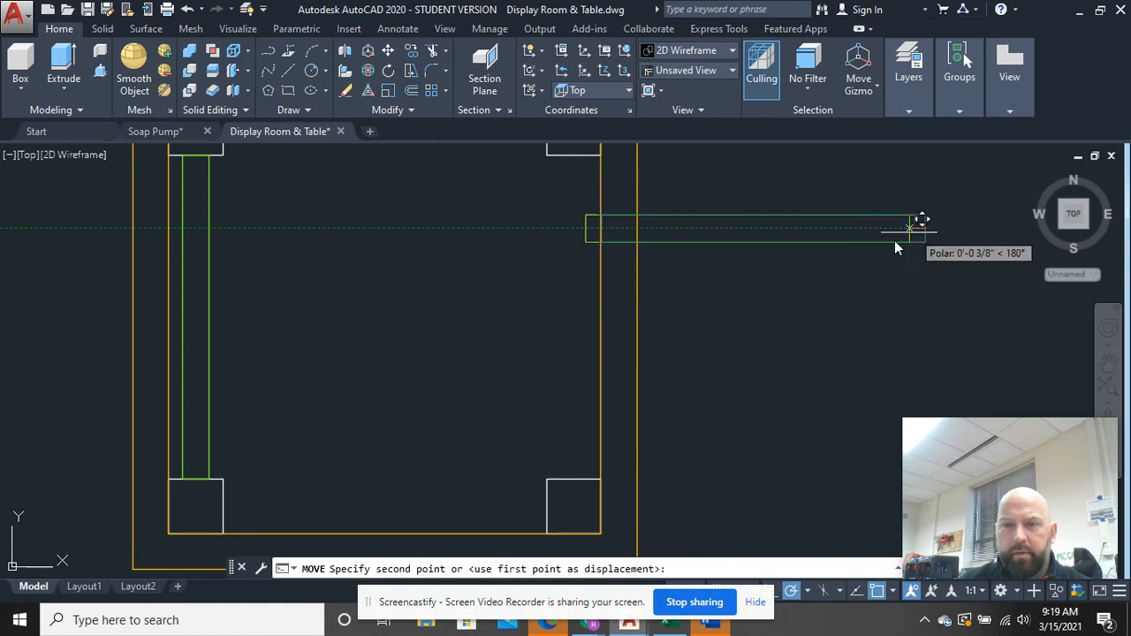
pyautogui.click(548, 512)
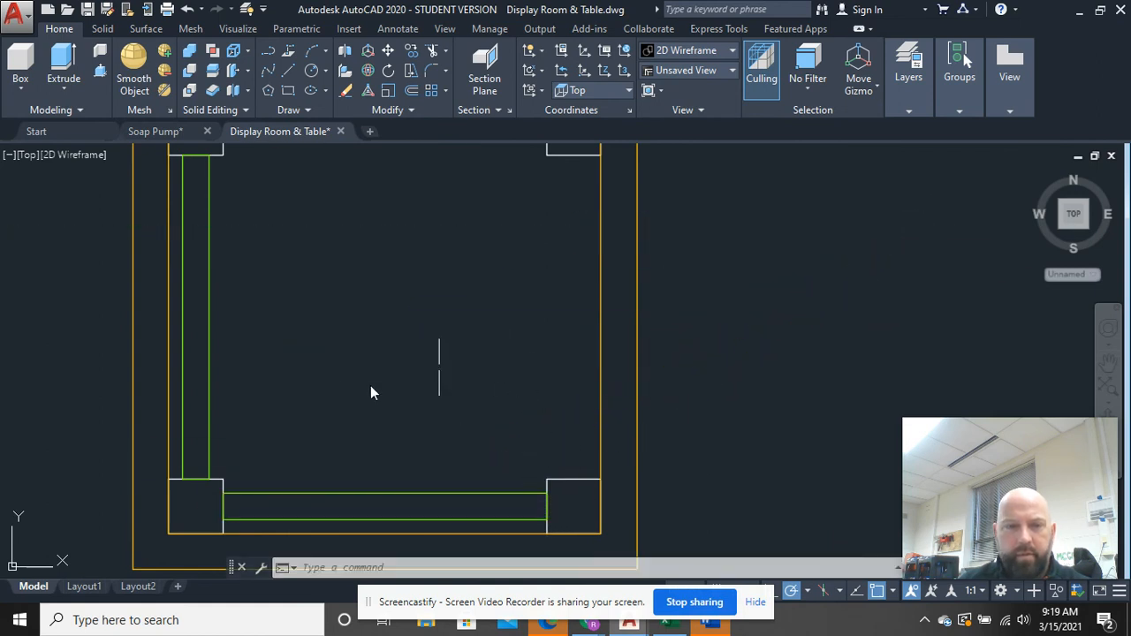
# - Copy the left stretcher to the opposite side, centred between the two right legs
pyautogui.click(280, 430)
pyautogui.click(203, 379)
pyautogui.rightClick(249, 359)
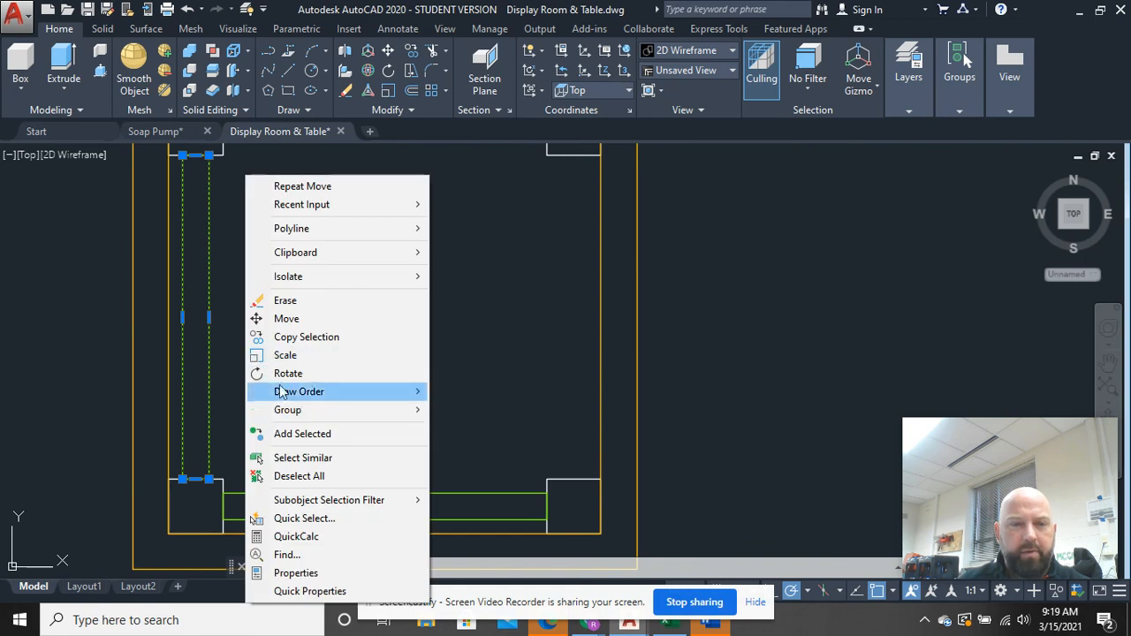
pyautogui.click(282, 337)
pyautogui.click(196, 480)
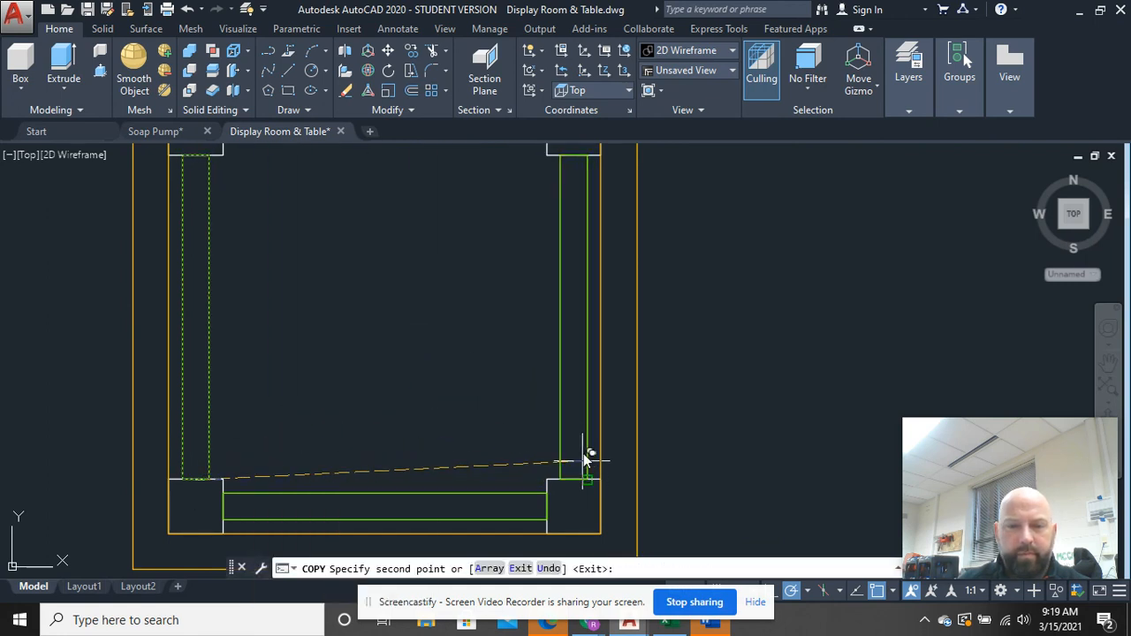
pyautogui.rightClick(733, 358)
pyautogui.click(747, 364)
# - Copy all four stretchers about 3'-5" horizontally into the empty area to the right of the table
pyautogui.scroll(-5, 747, 358)
pyautogui.moveTo(747, 358); pyautogui.dragTo(543, 326, button='middle')
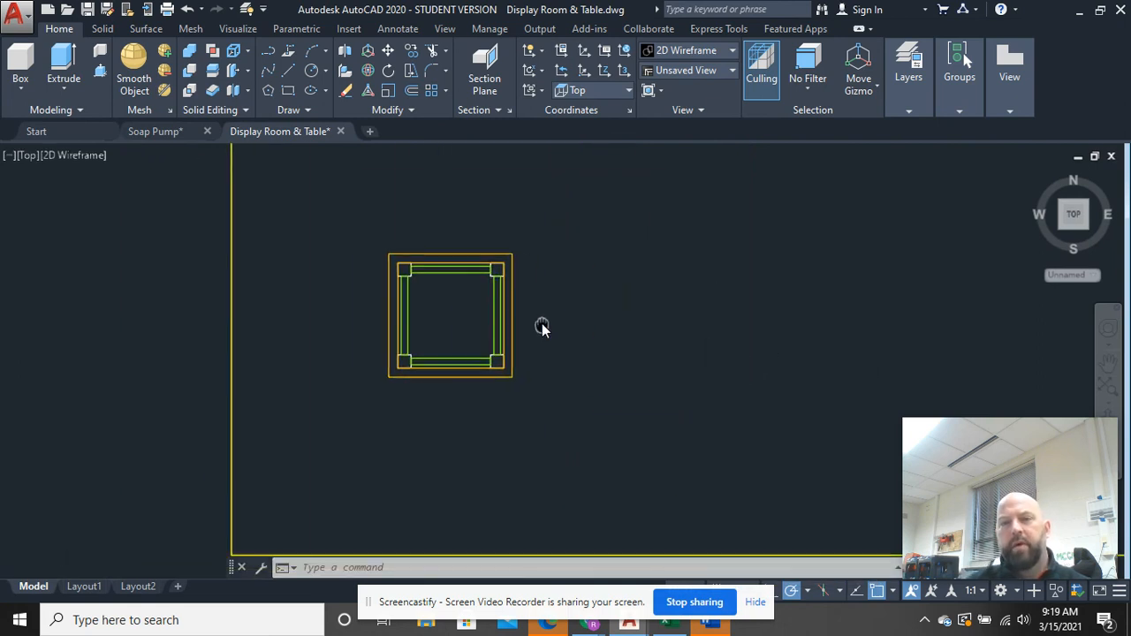
pyautogui.scroll(3, 495, 362)
pyautogui.click(469, 378)
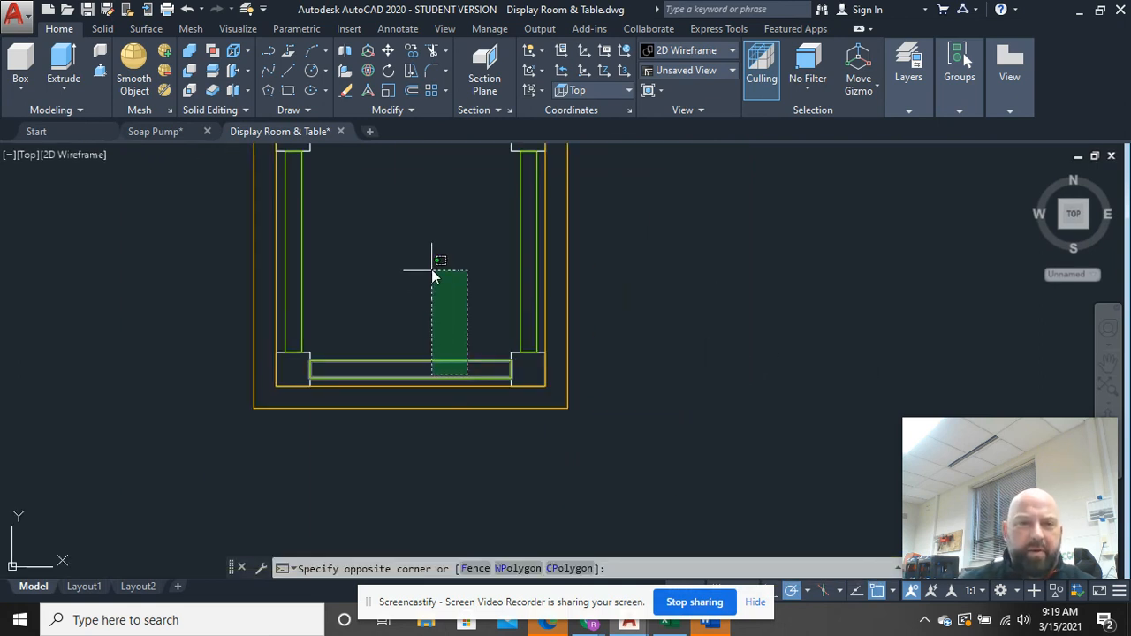
pyautogui.moveTo(432, 254); pyautogui.dragTo(438, 351, button='middle')
pyautogui.click(428, 230)
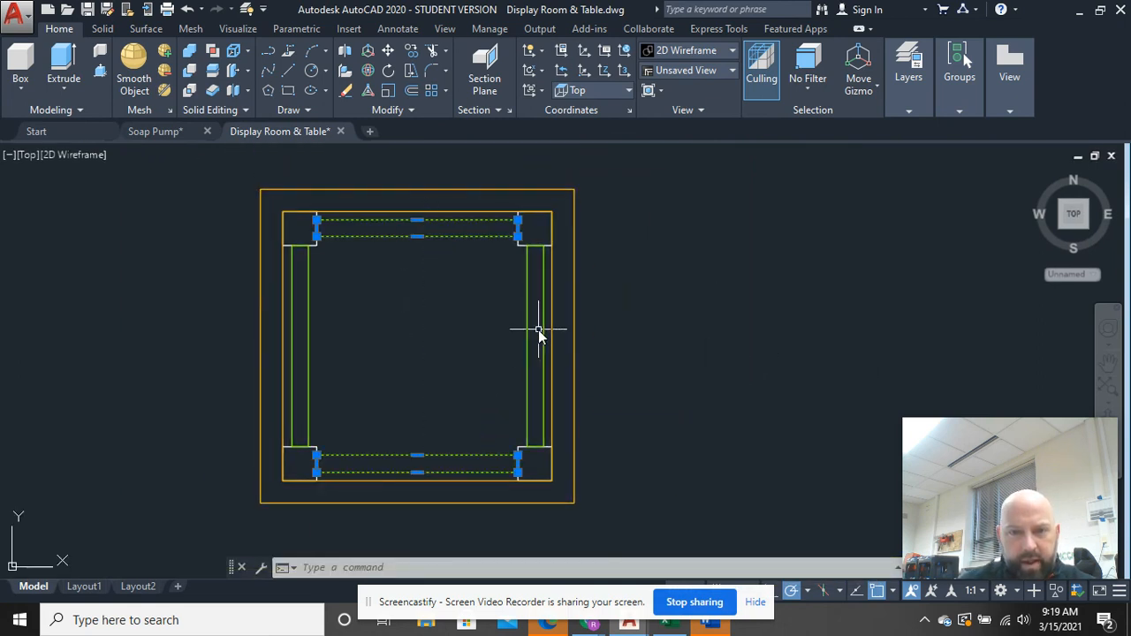
pyautogui.click(538, 331)
pyautogui.click(298, 323)
pyautogui.rightClick(344, 299)
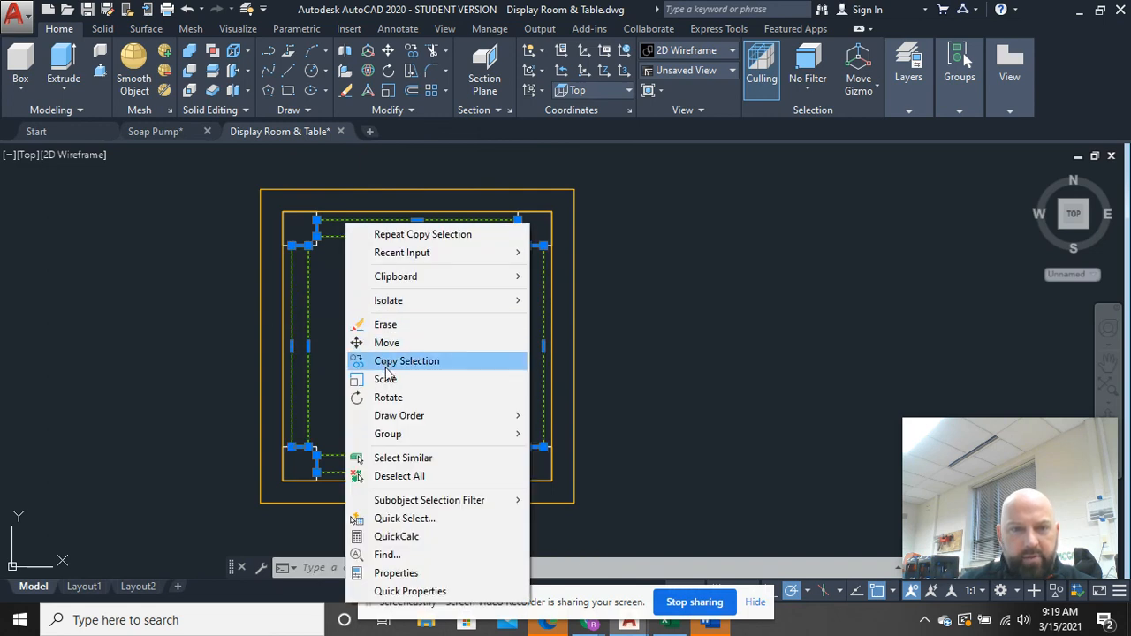
pyautogui.click(388, 361)
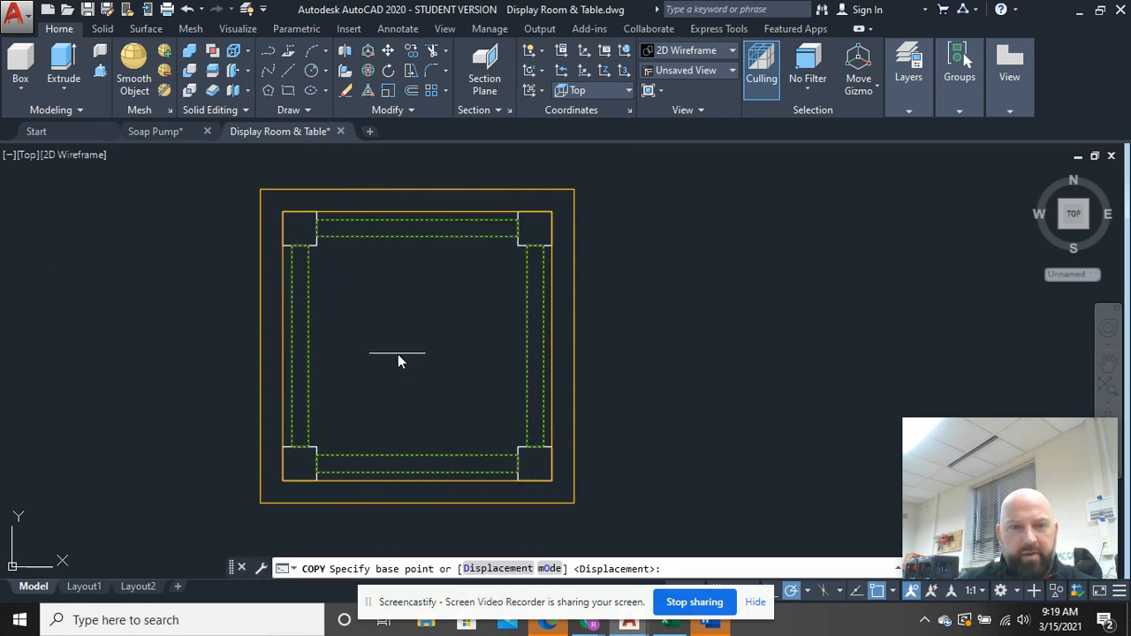
pyautogui.click(398, 355)
pyautogui.moveTo(828, 327); pyautogui.dragTo(581, 303, button='middle')
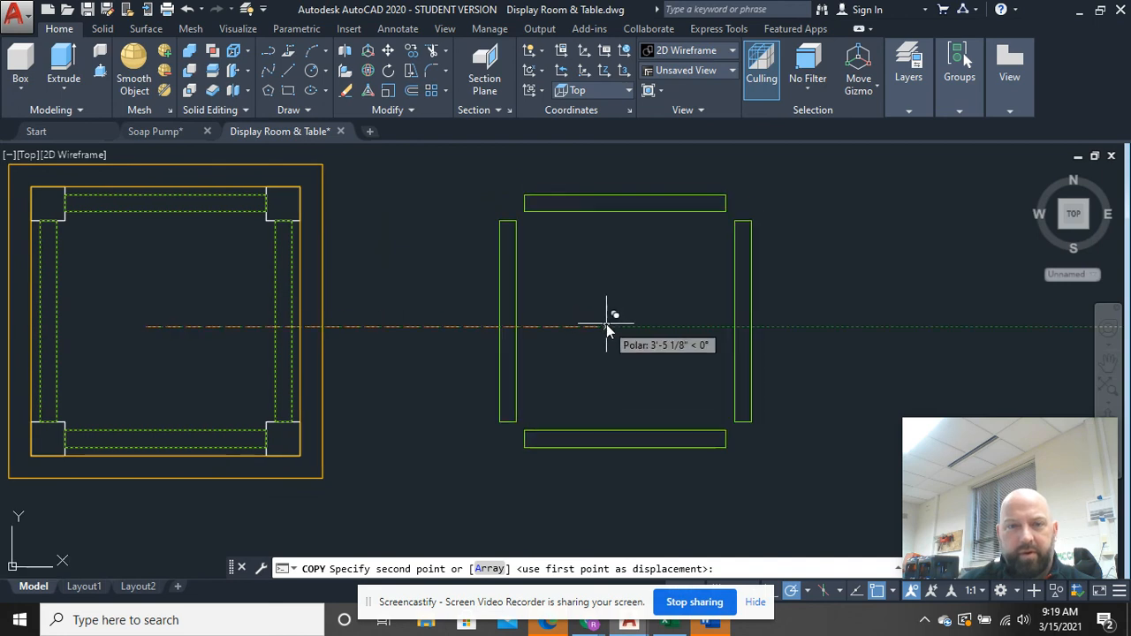
pyautogui.rightClick(764, 267)
pyautogui.click(775, 275)
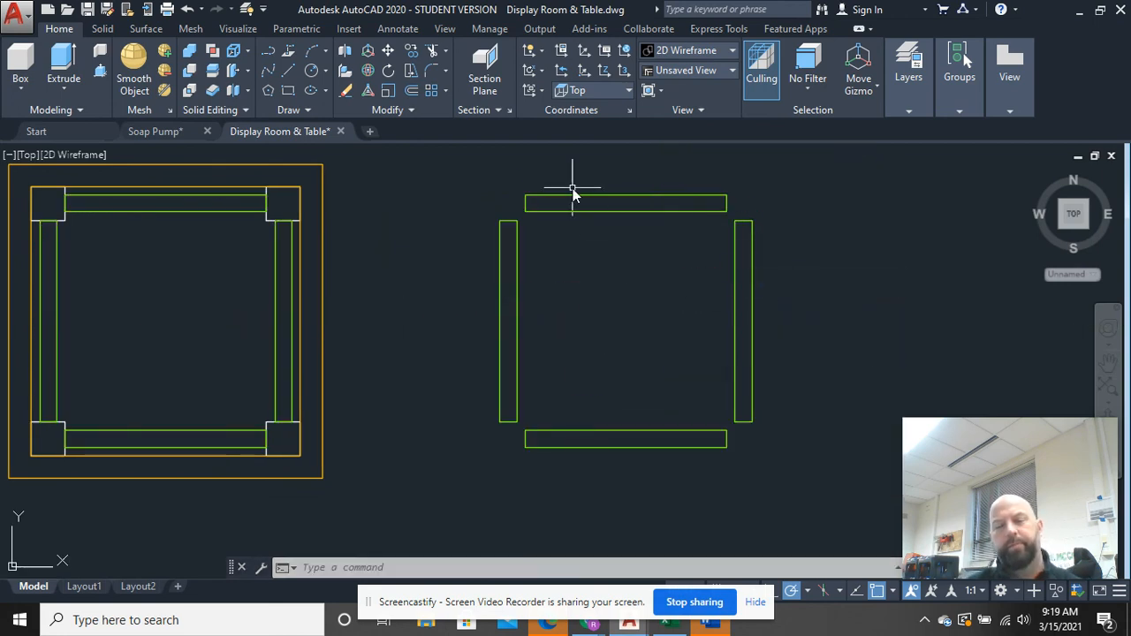
pyautogui.scroll(-2, 549, 259)
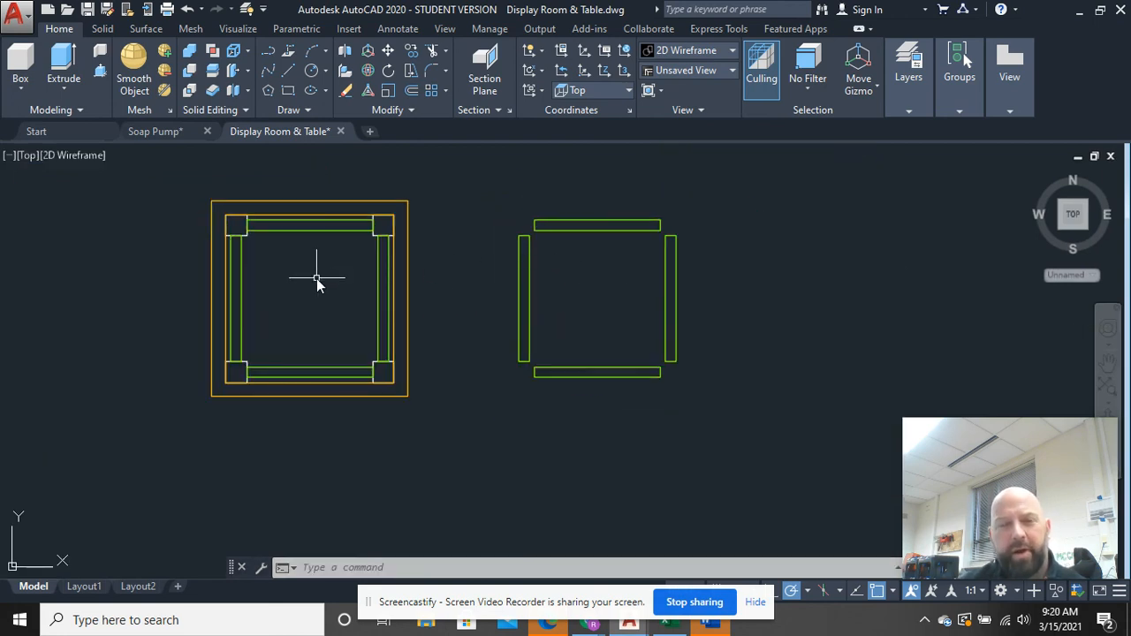
pyautogui.scroll(2, 504, 371)
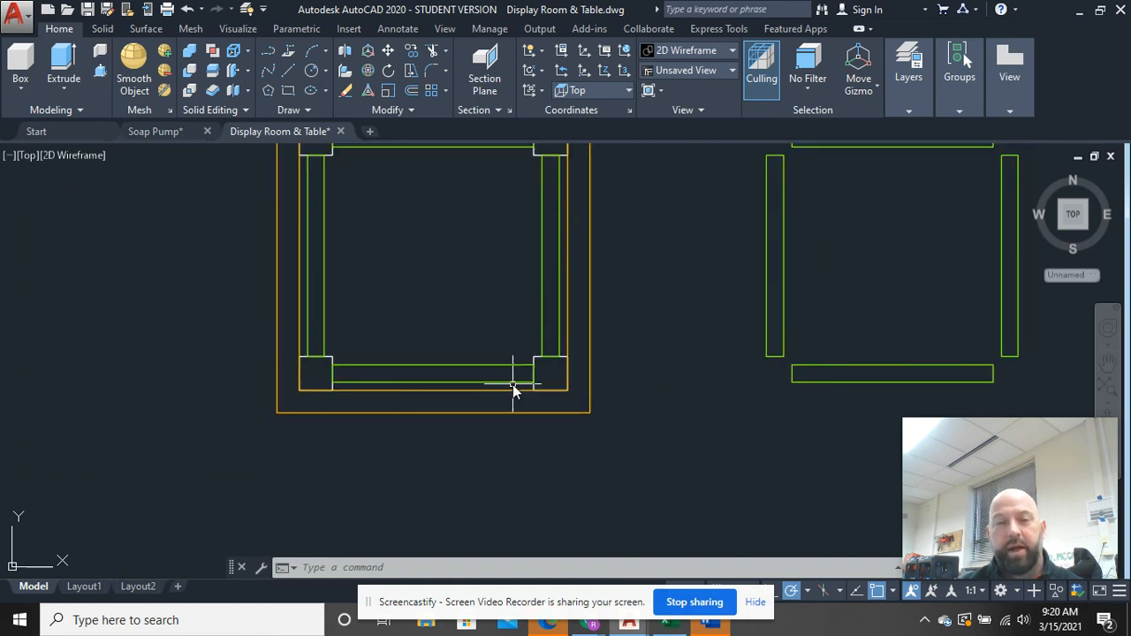